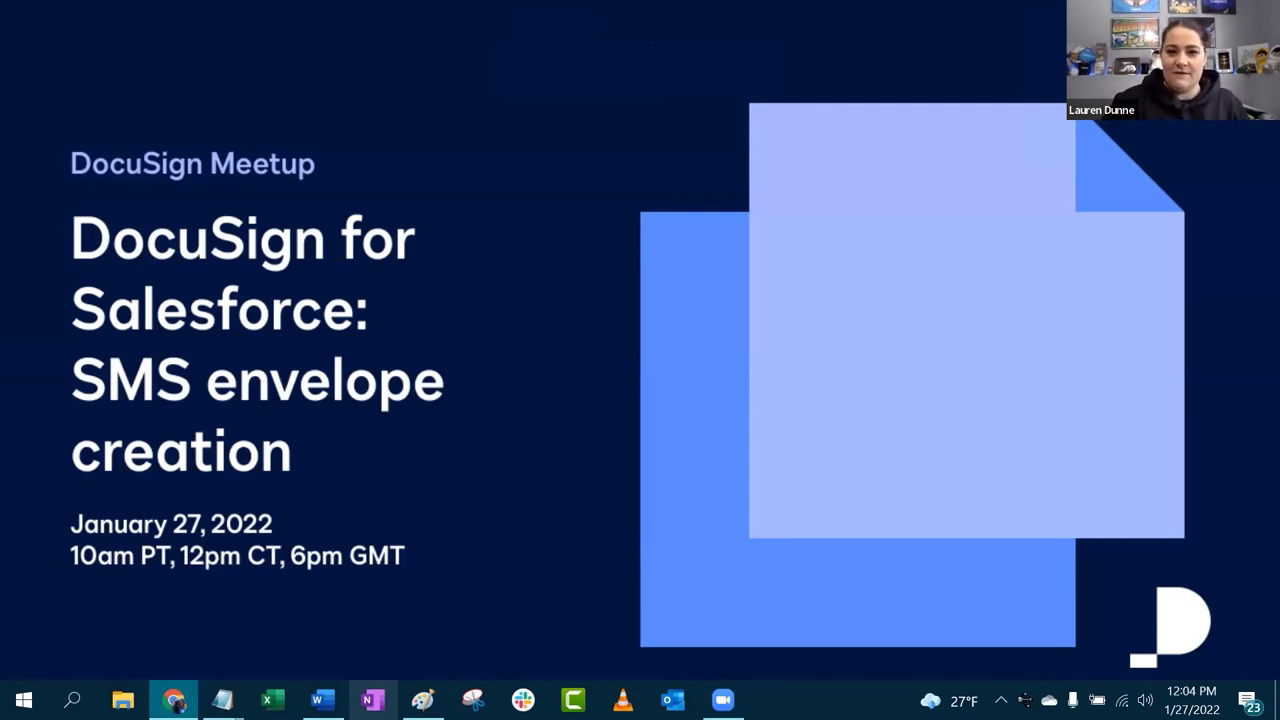
left_click(1158, 140)
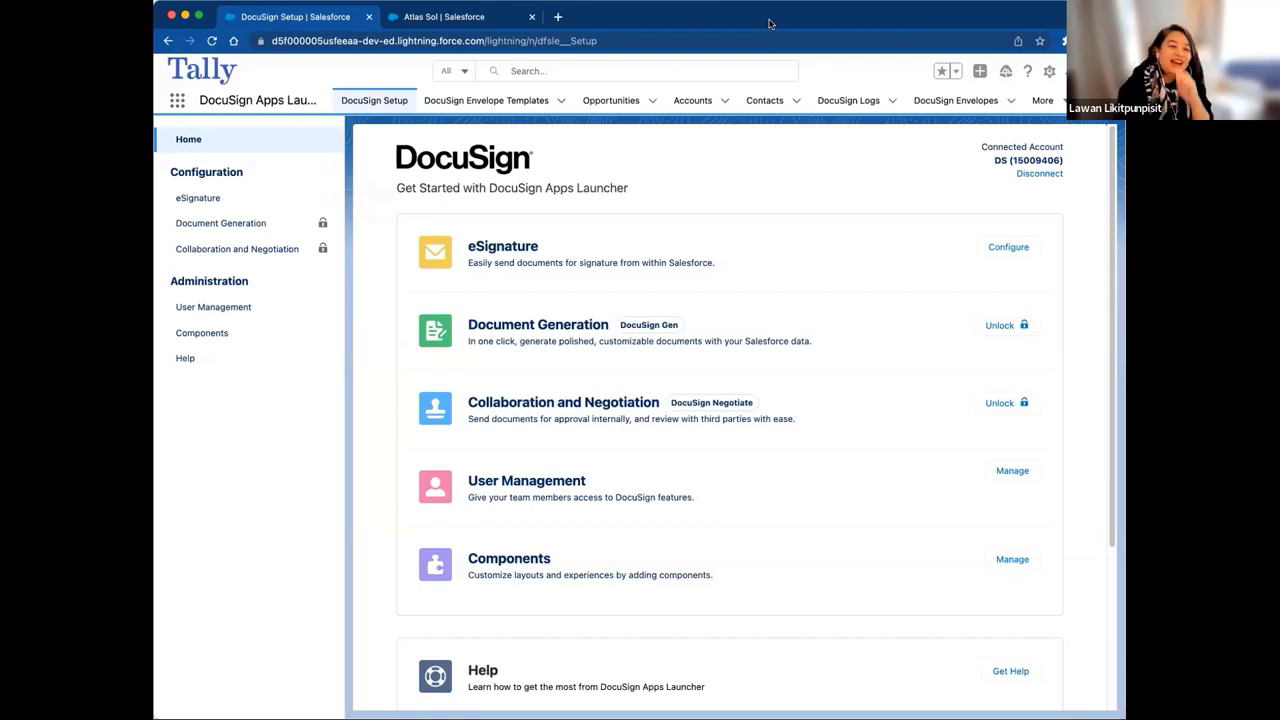
Step: Open the DocuSign Apps Launcher app and go to its DocuSign Envelope Templates list
left_click(178, 101)
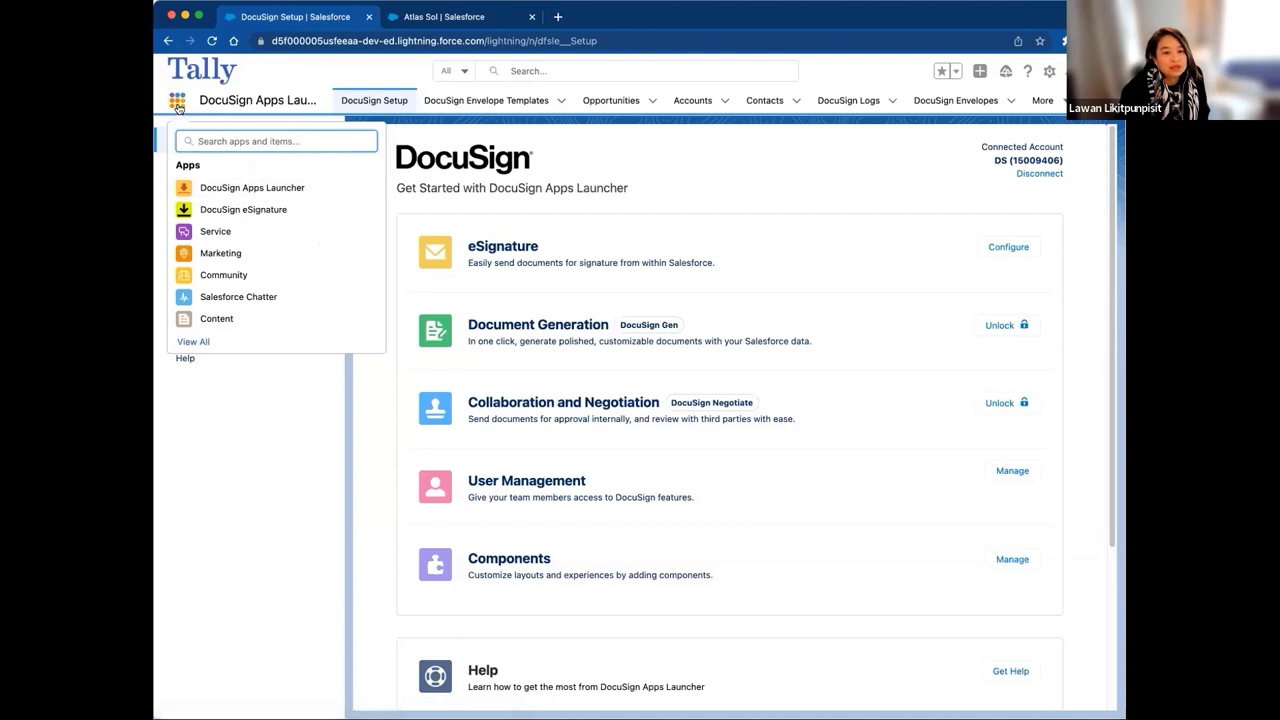
left_click(212, 190)
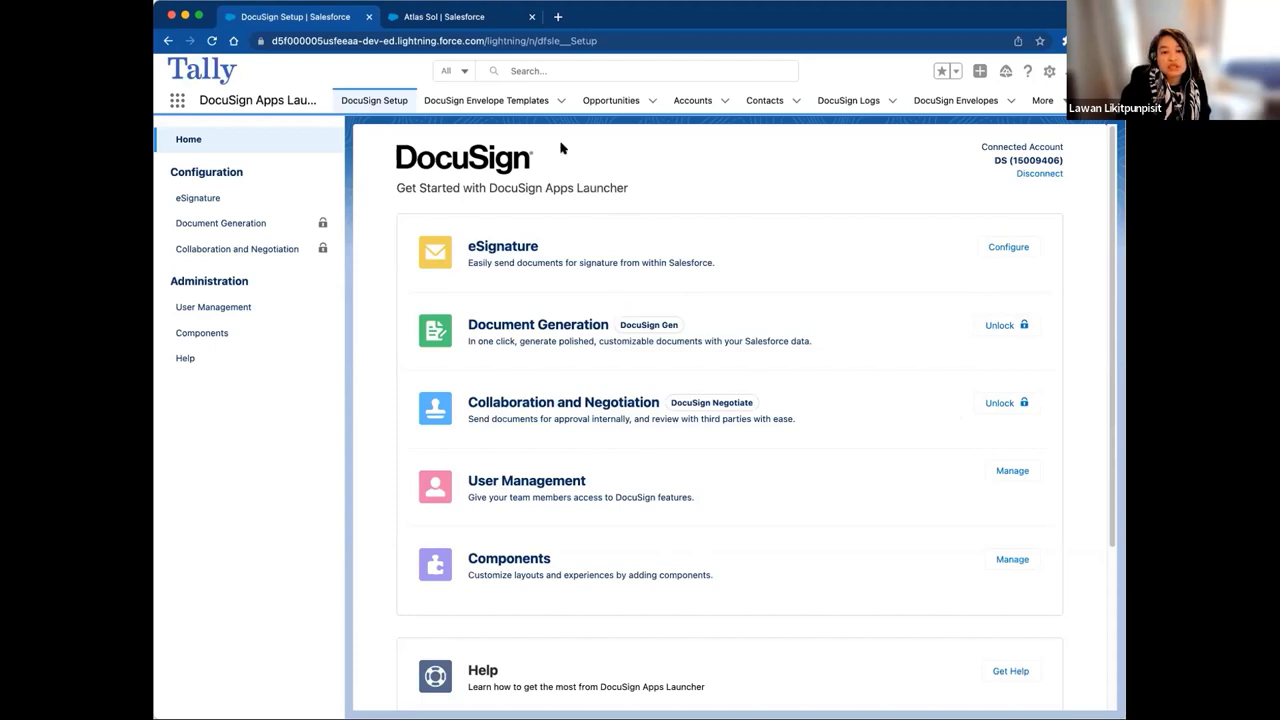
left_click(520, 108)
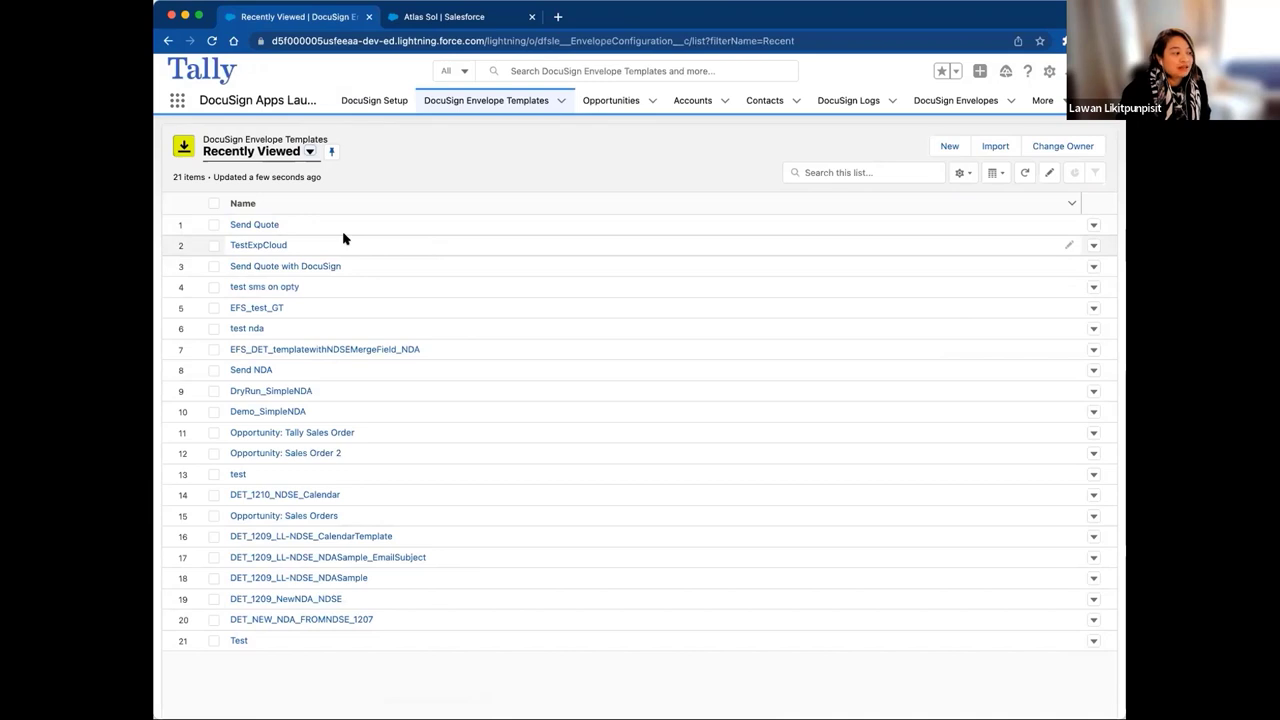
Step: Create a new envelope template named Send New Quote with Opportunity as its data source
left_click(949, 148)
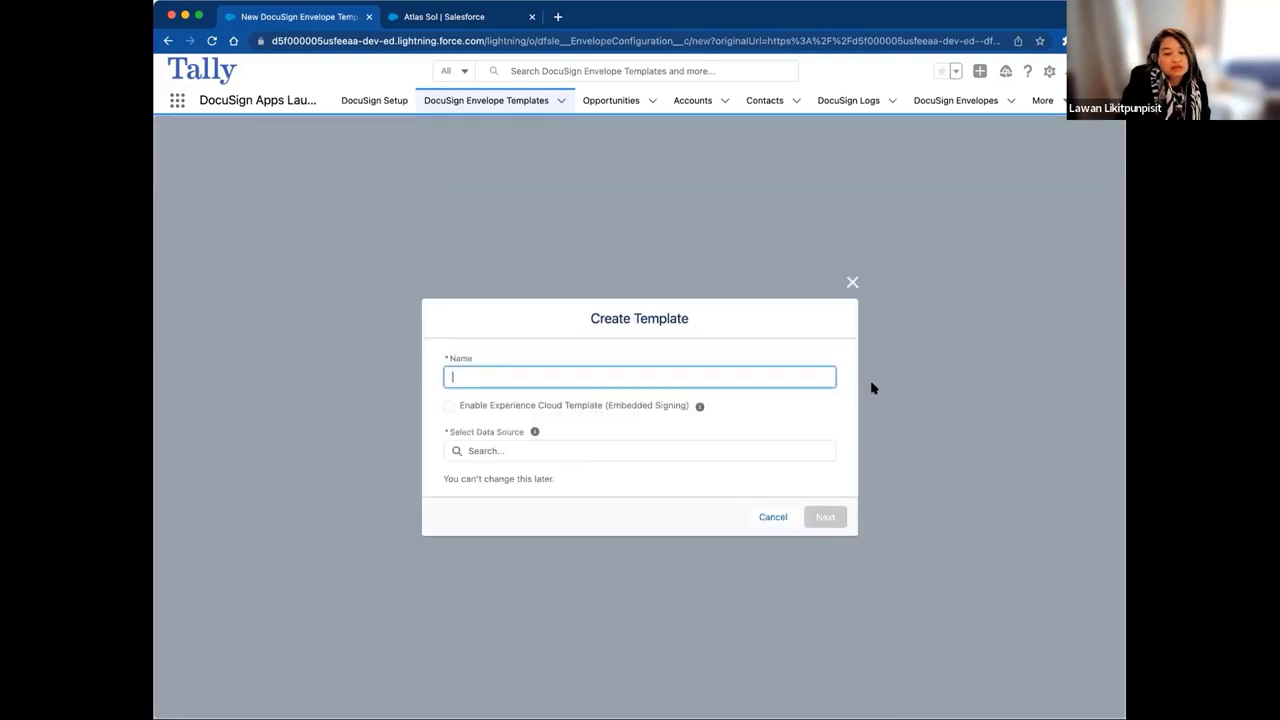
type("Send ")
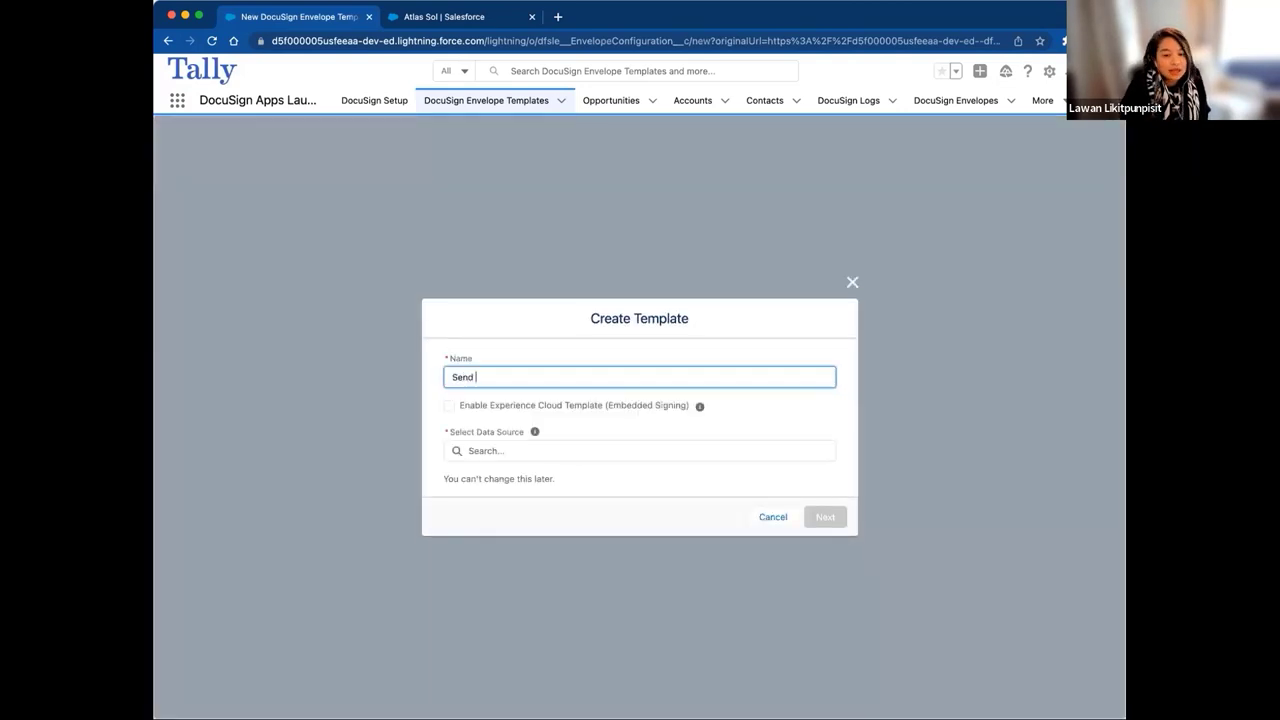
type("New Quotes")
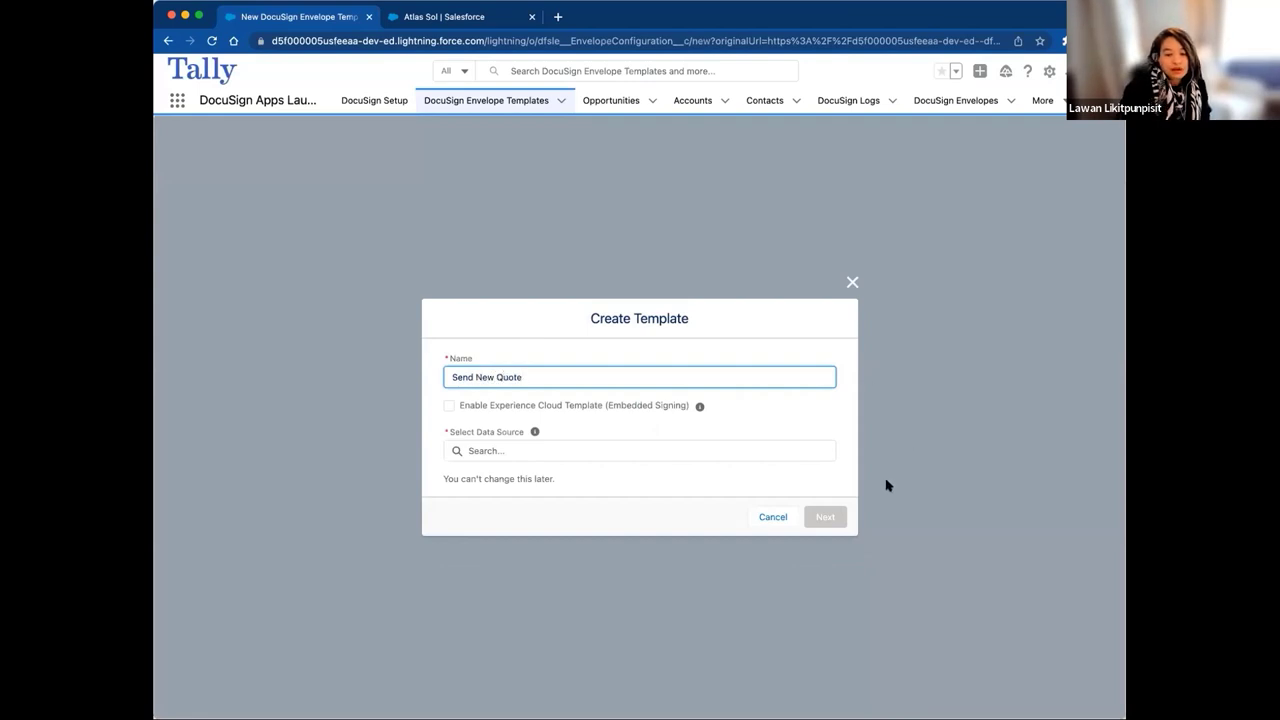
left_click(490, 452)
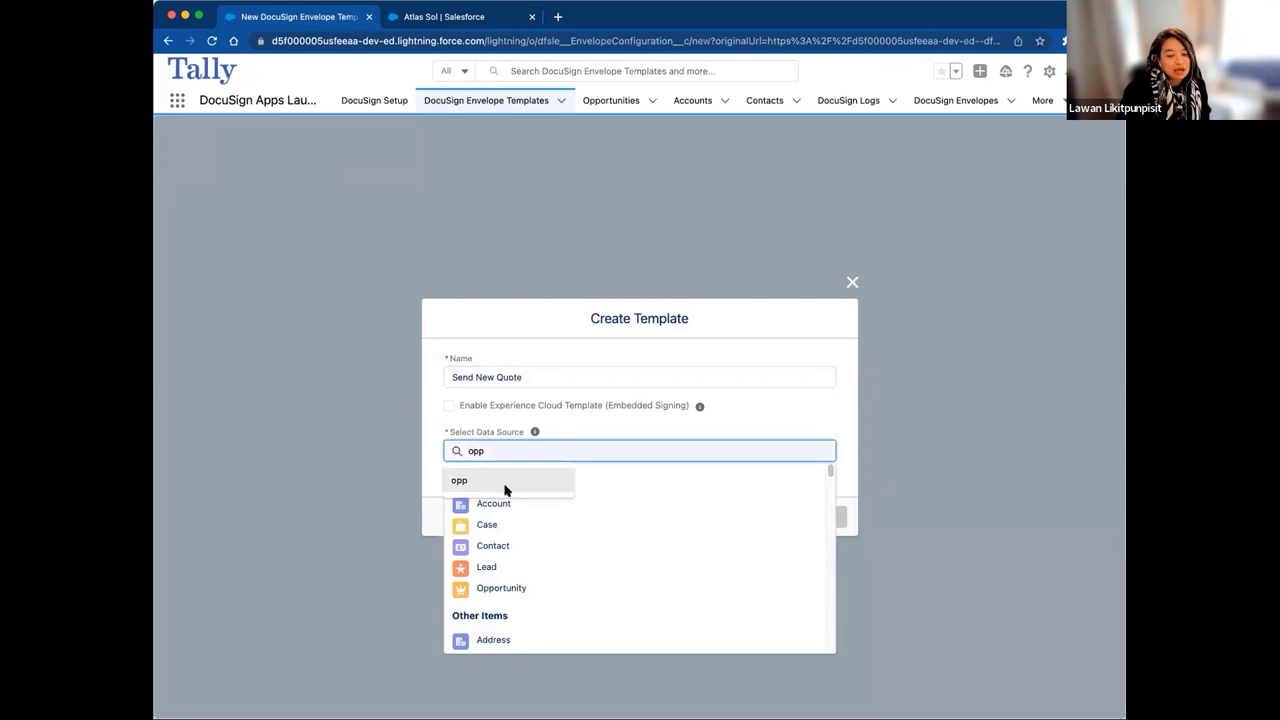
left_click(512, 589)
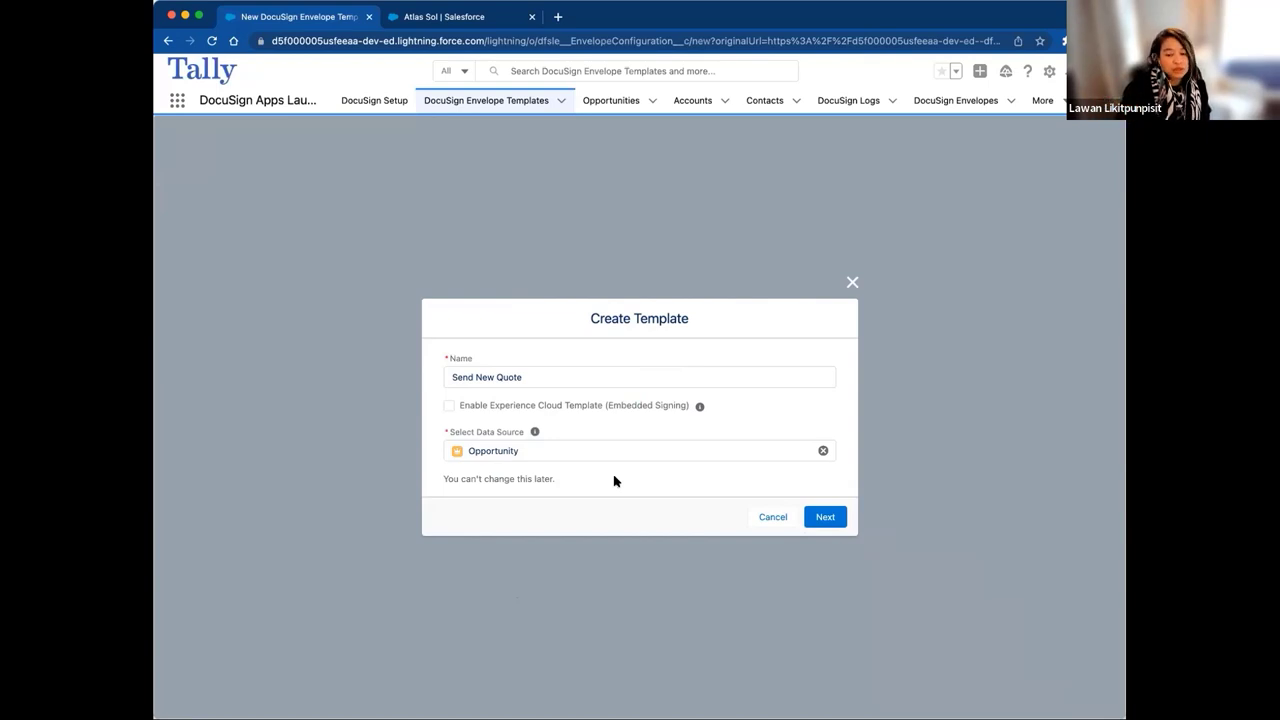
left_click(832, 521)
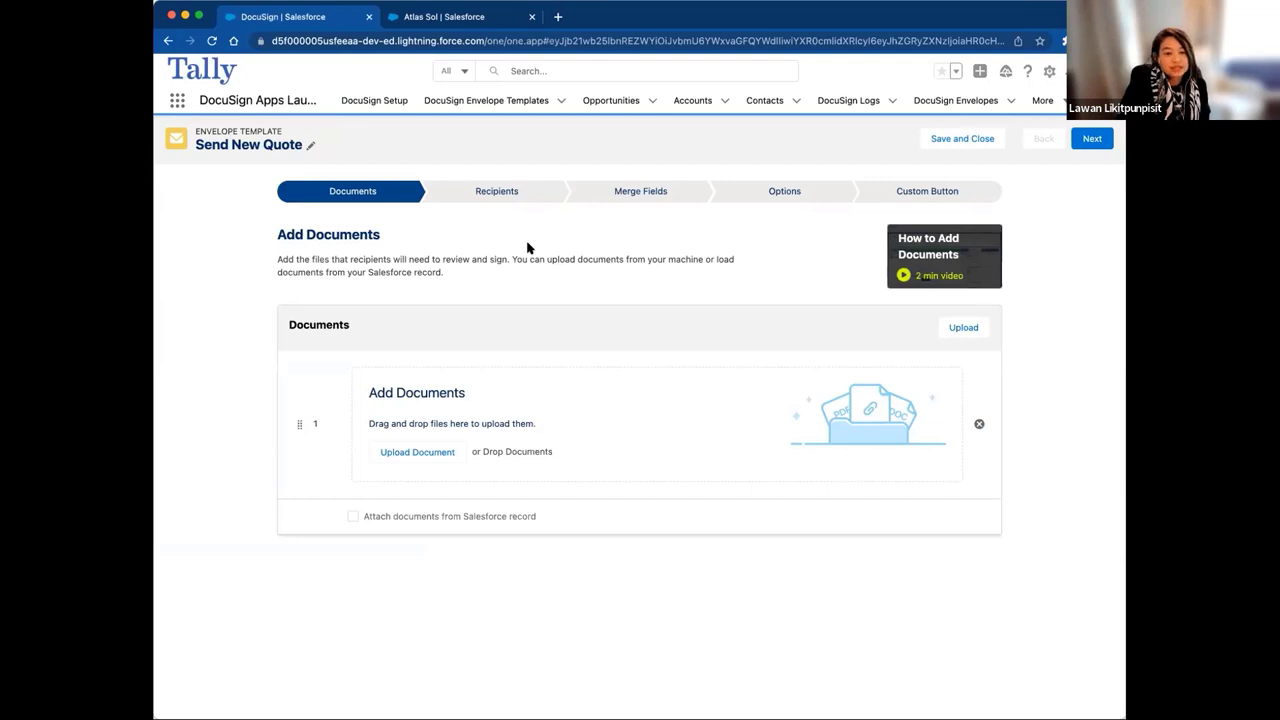
Step: Upload Tally Opportunity_Meetup_Jan2022.docx.pdf to the template and start adding a recipient in the Recipients stage
left_click(433, 451)
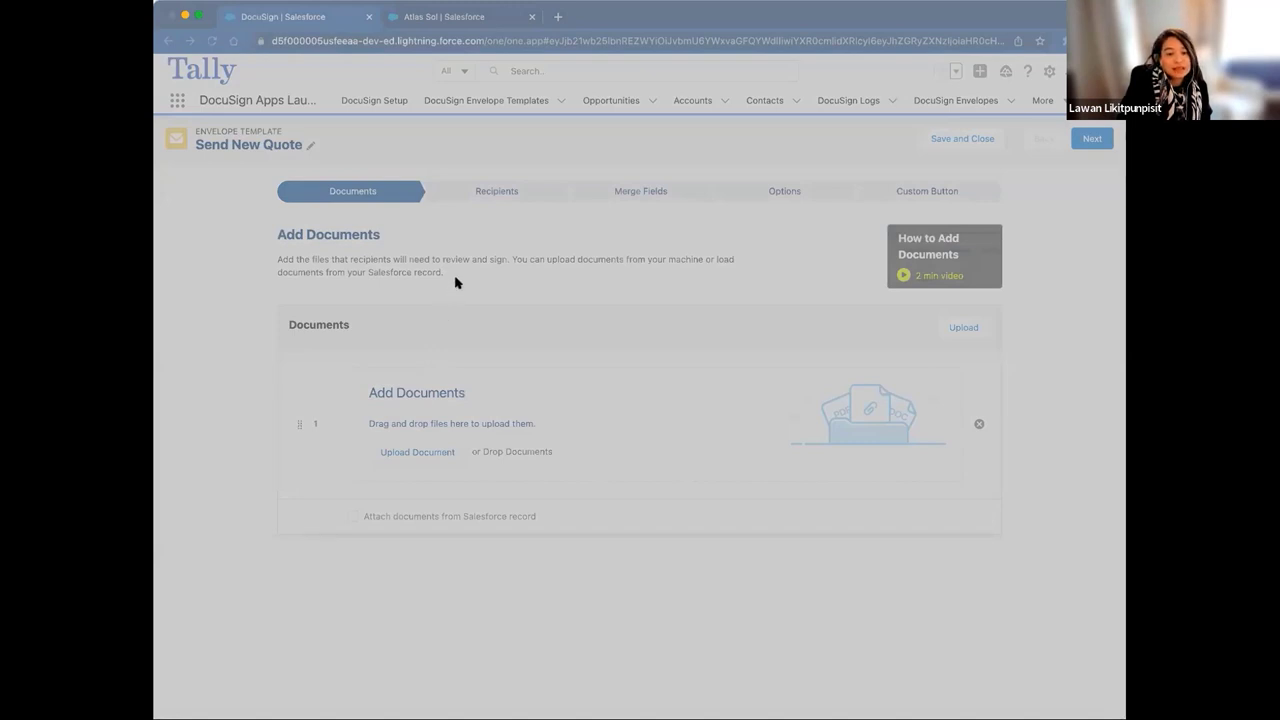
key("Return")
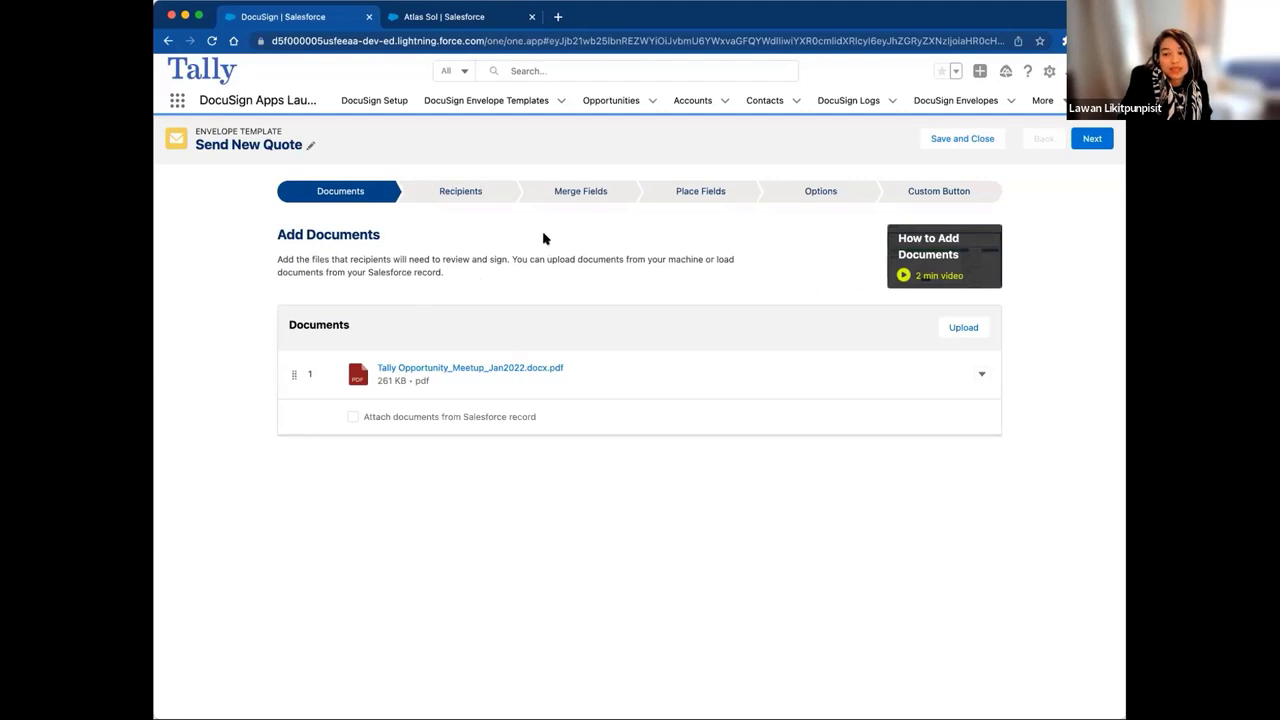
left_click(487, 197)
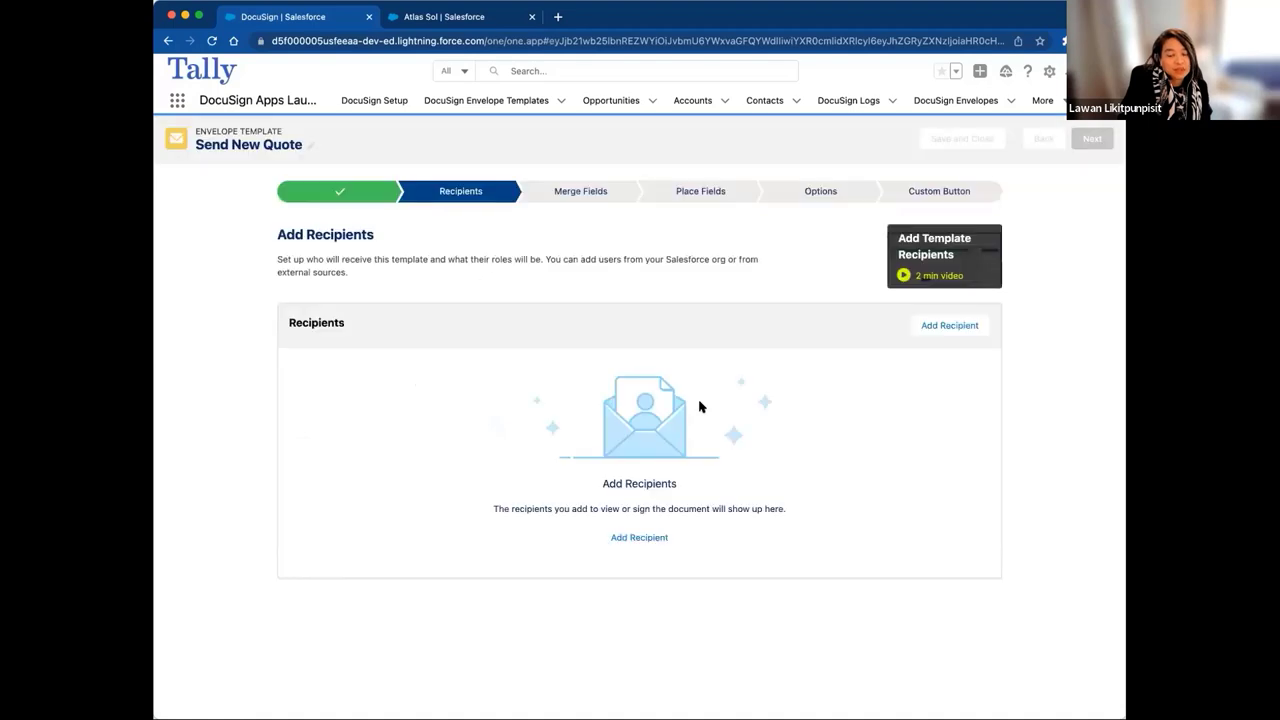
left_click(947, 330)
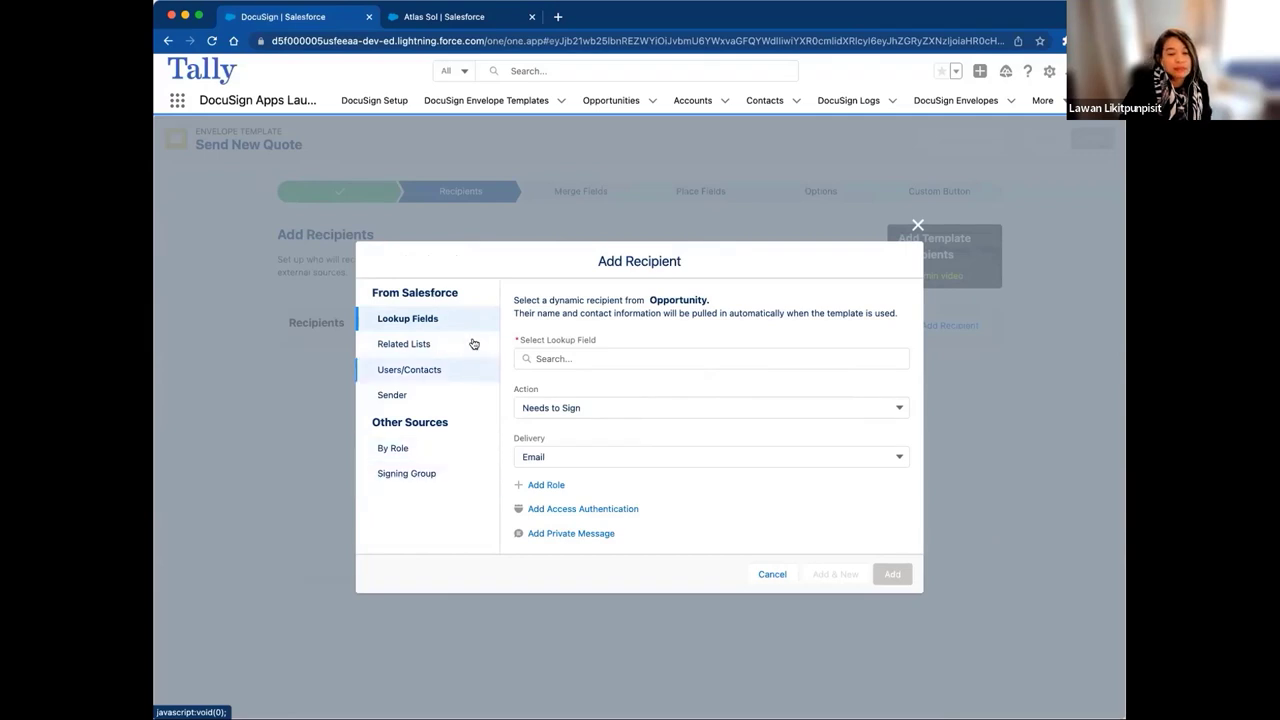
Step: Search the Opportunity lookup fields for dynamic recipient options, including a search for "la", and clear the search
left_click(605, 360)
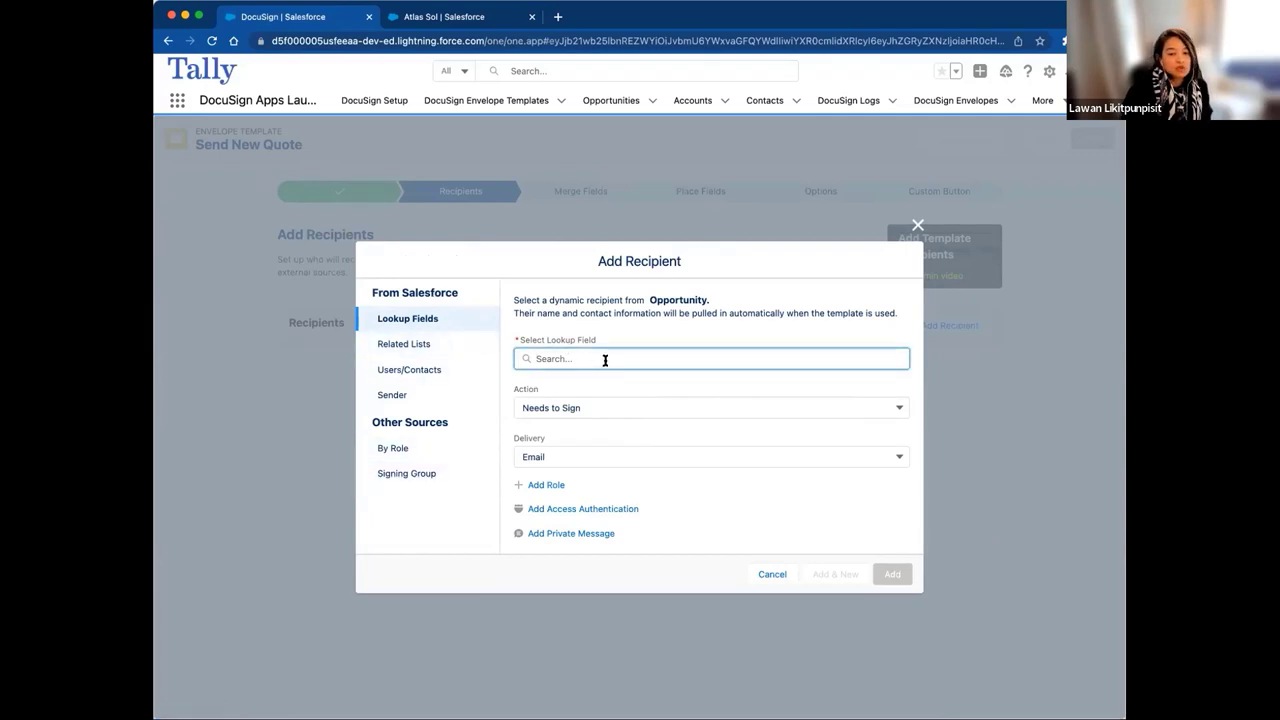
type("cre")
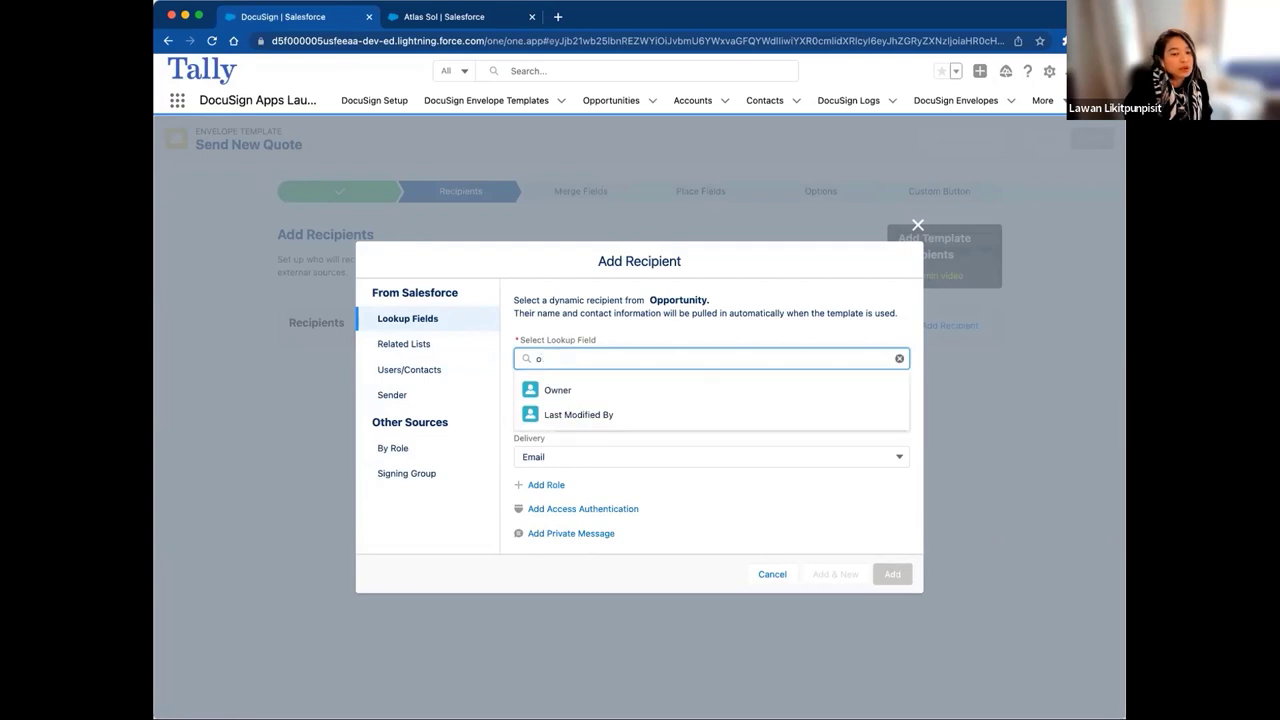
key("BackSpace")
key("BackSpace")
key("BackSpace")
type("la")
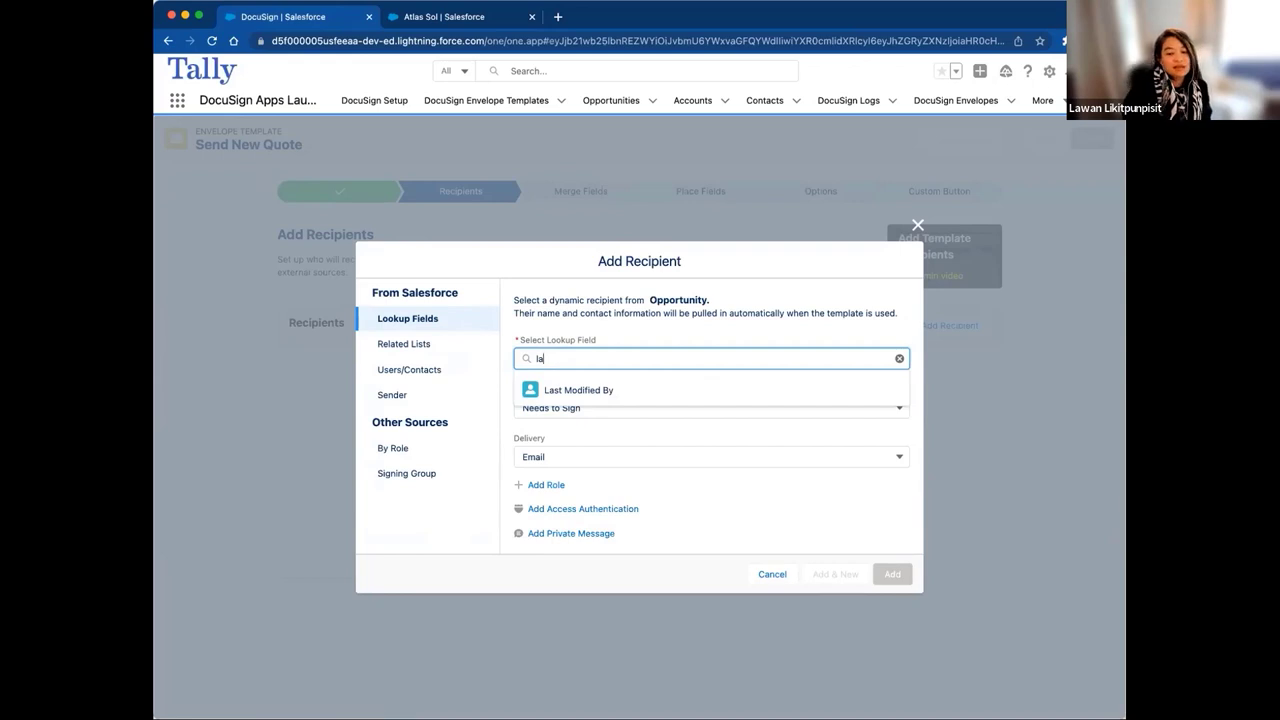
key("BackSpace")
key("BackSpace")
left_click(417, 352)
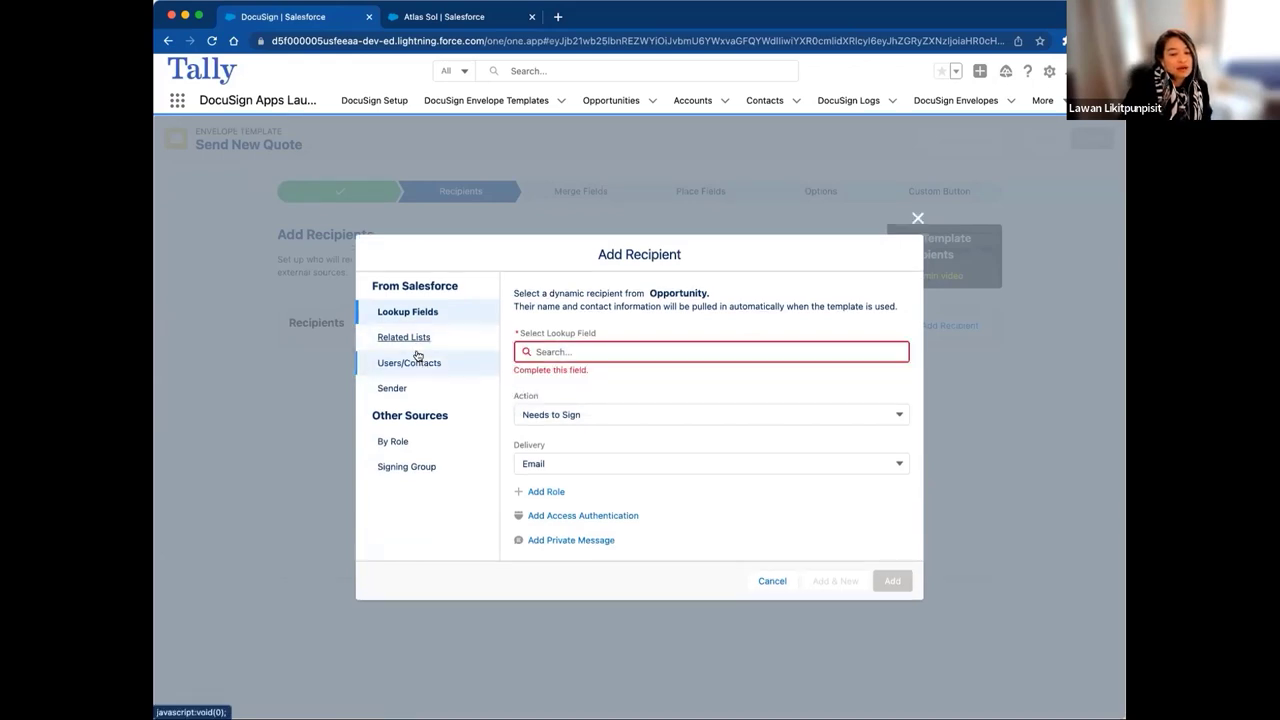
Step: Try the OpportunityContactRoles related list as the source of the dynamic recipient
left_click(426, 337)
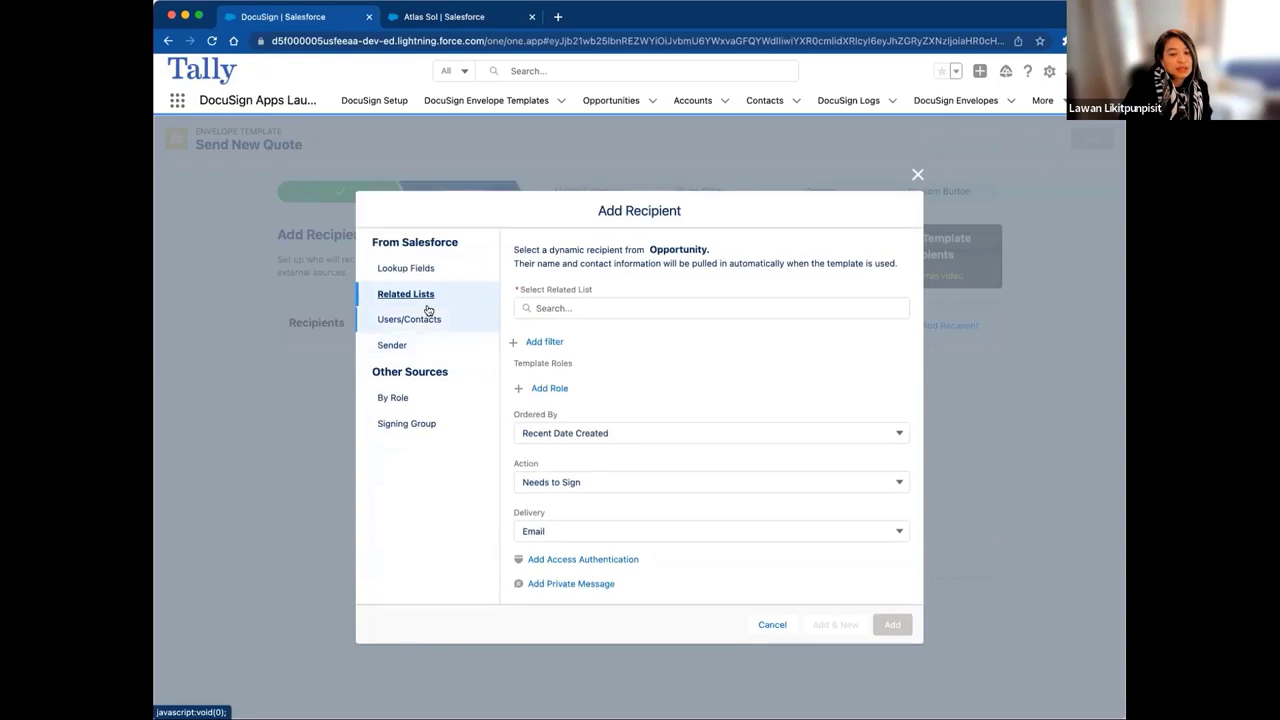
left_click(593, 306)
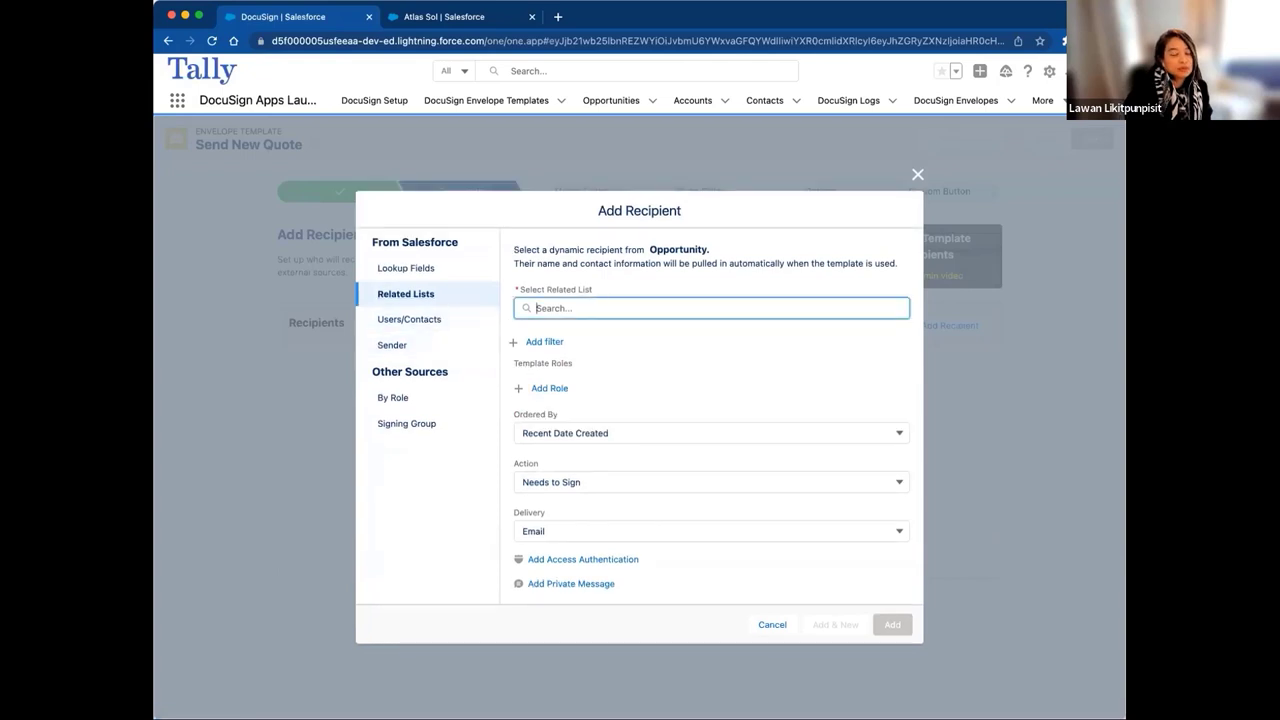
type("op")
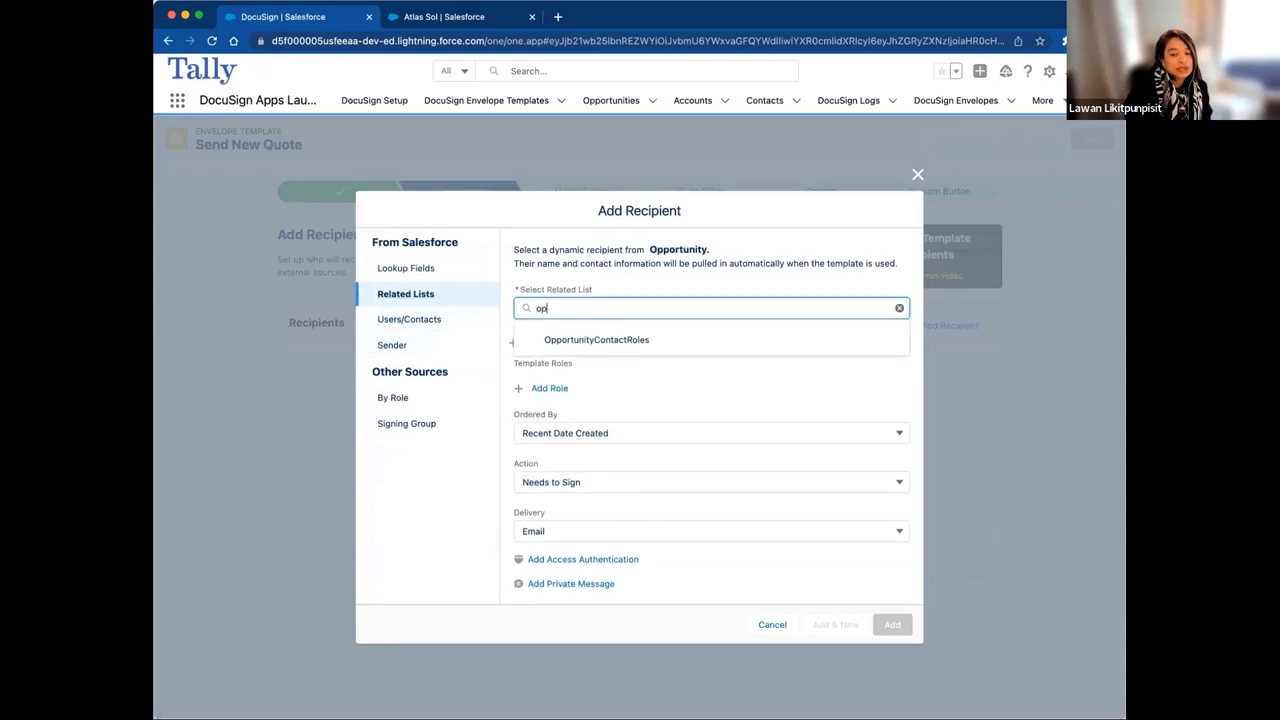
left_click(588, 341)
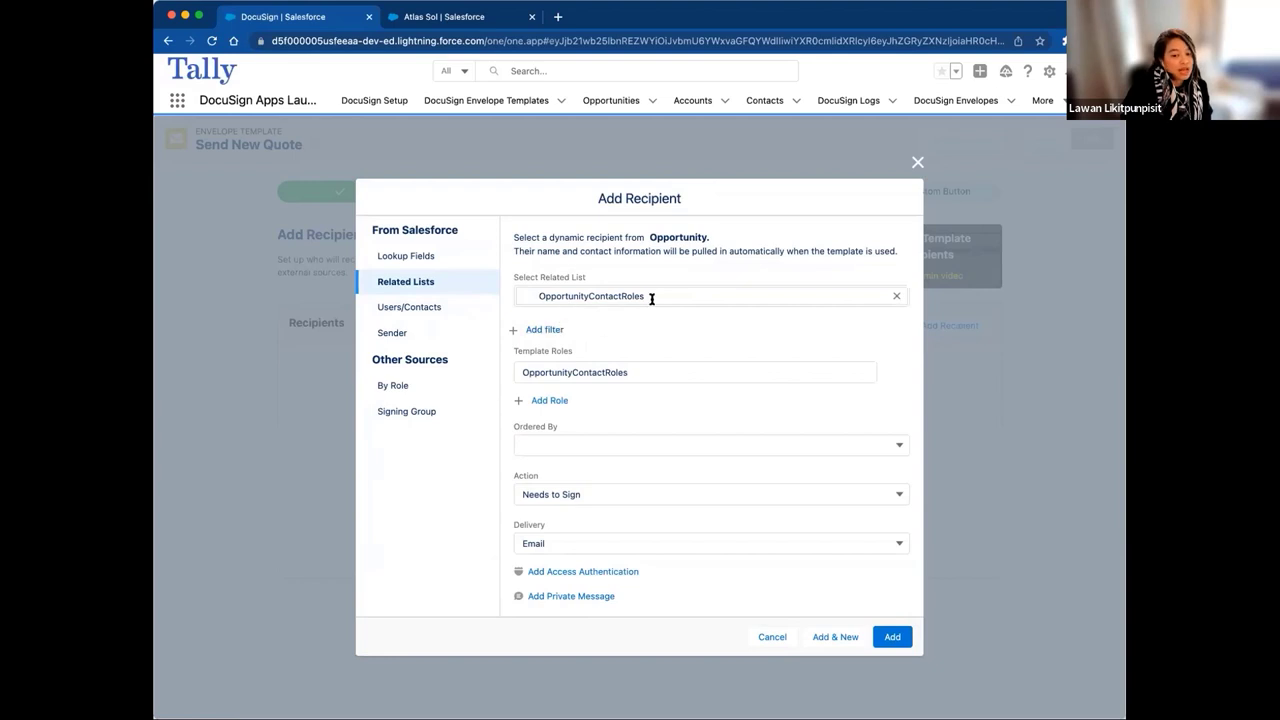
Step: Filter the related-list recipient to contacts whose Role equals Decision Maker and save the filter
left_click(561, 334)
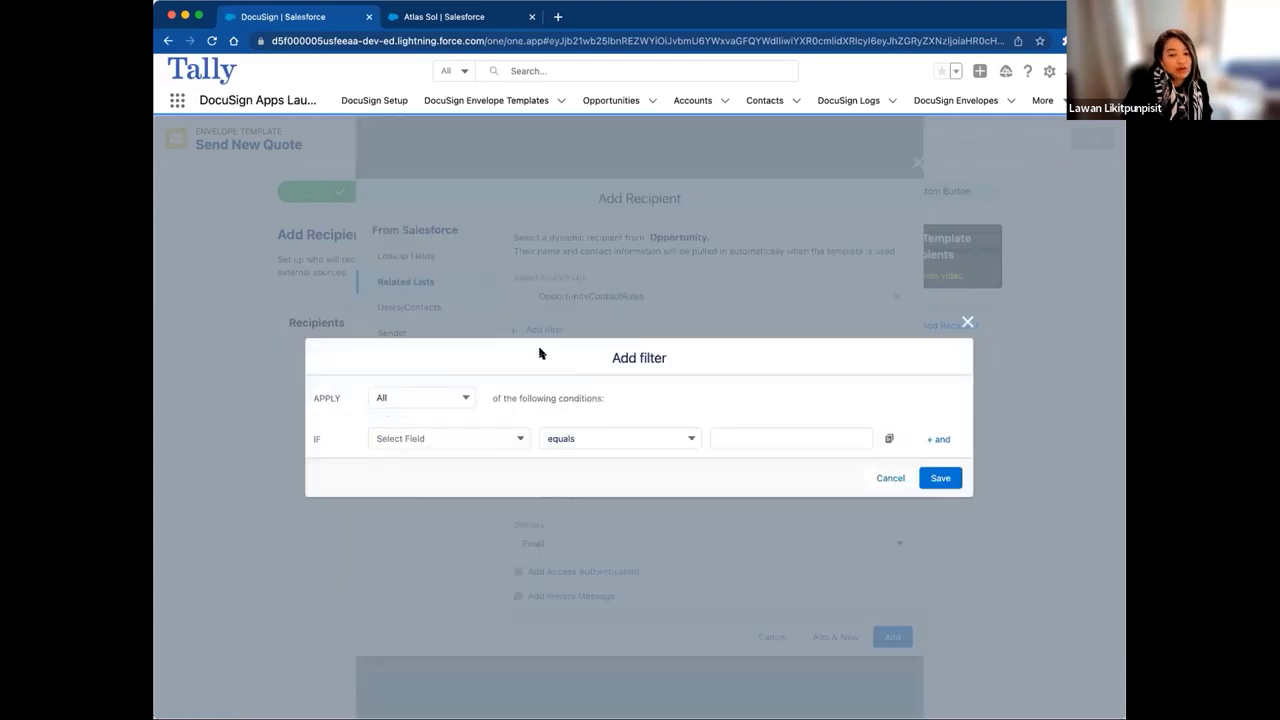
left_click(472, 438)
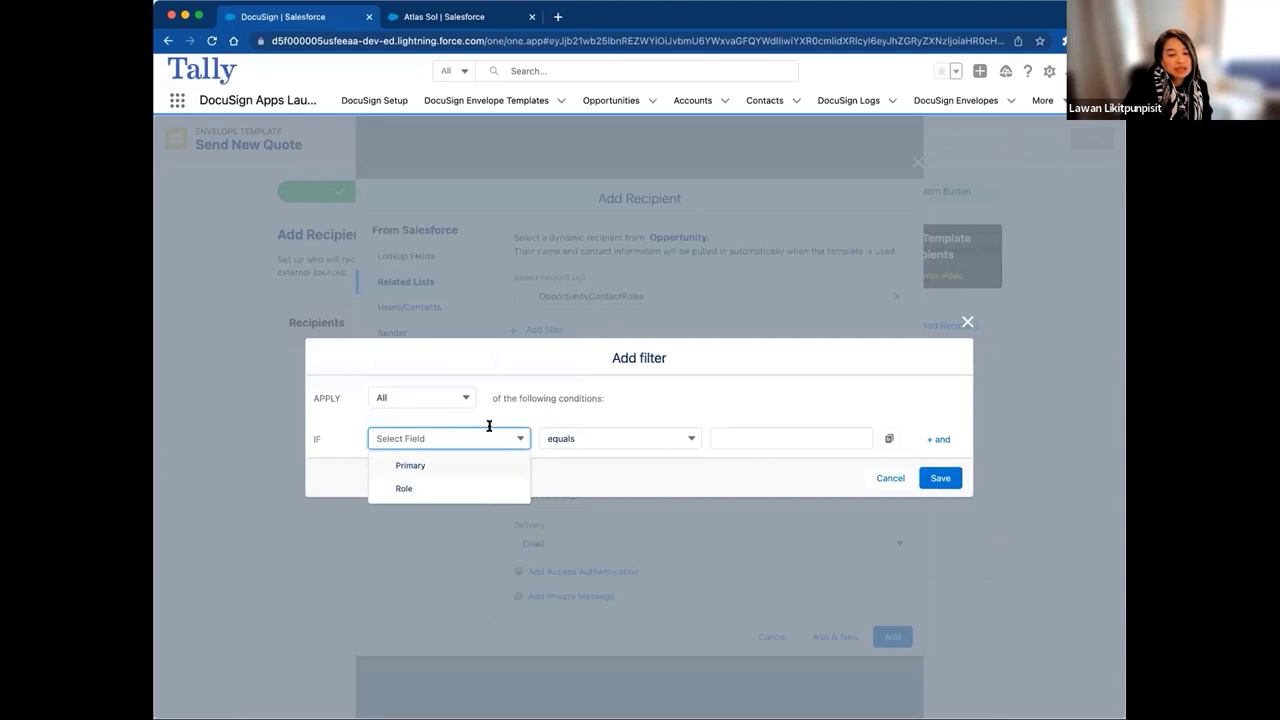
left_click(444, 400)
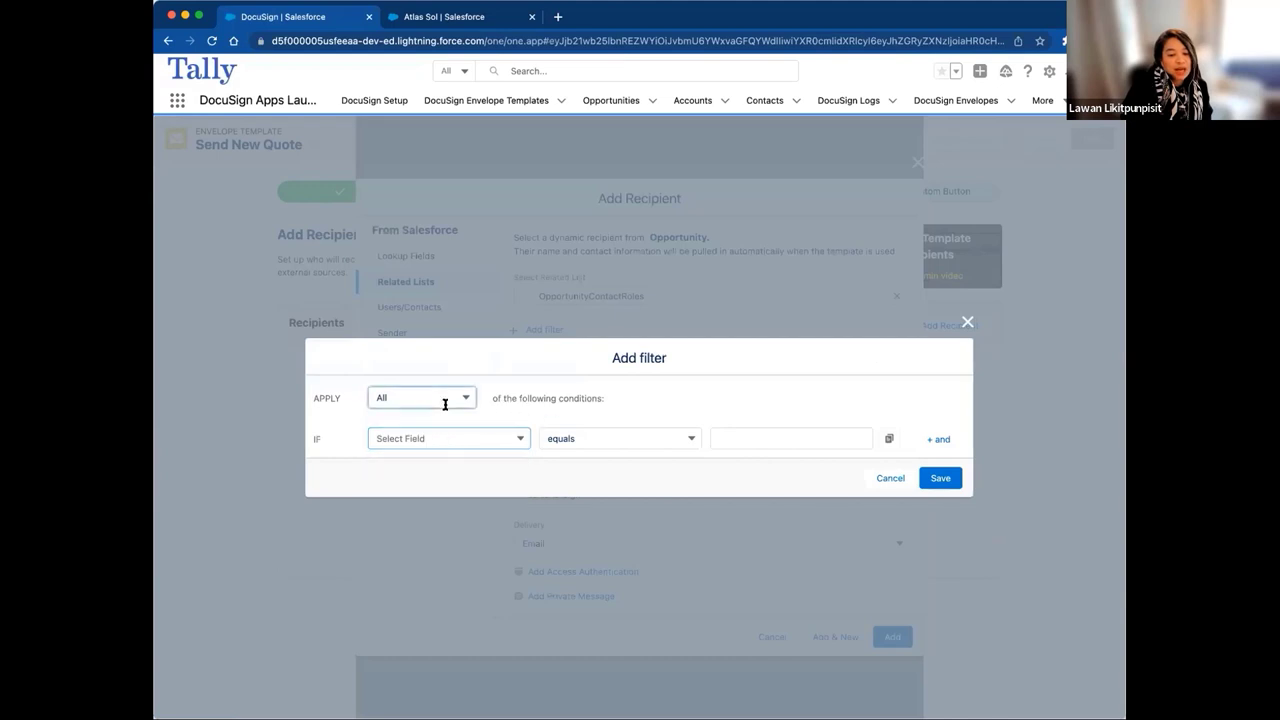
left_click(508, 437)
left_click(479, 487)
left_click(637, 440)
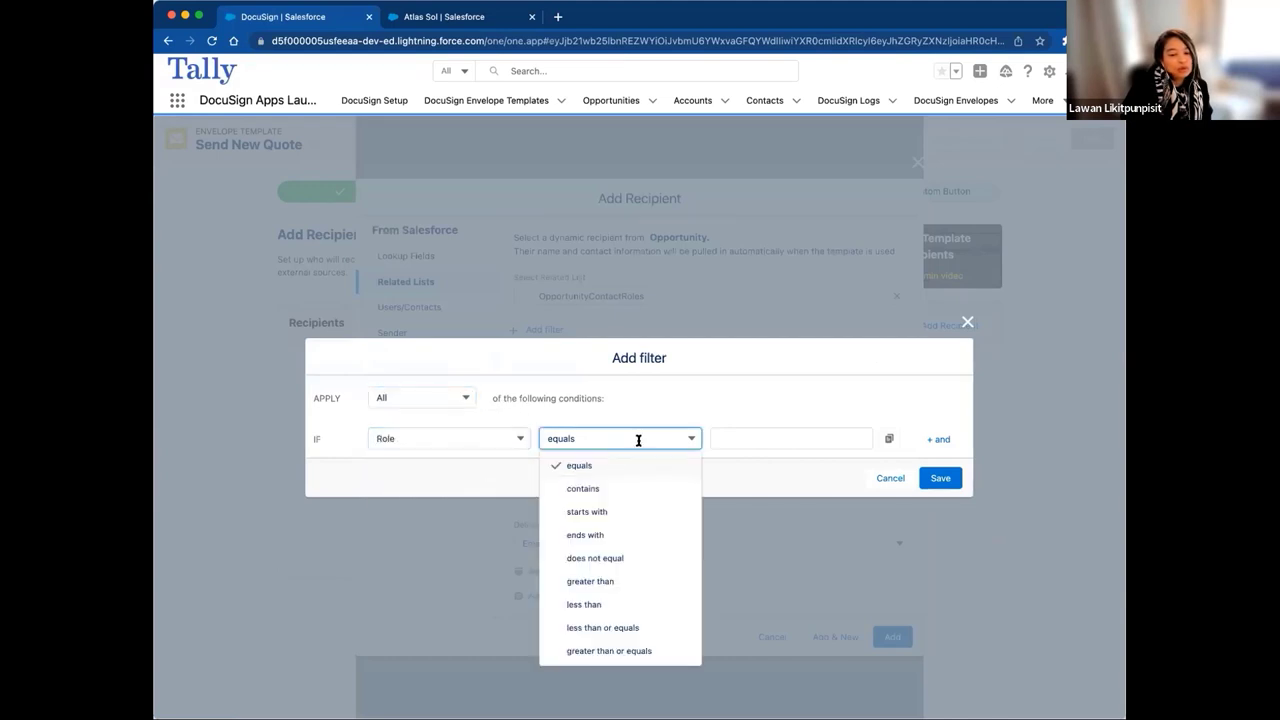
left_click(631, 463)
left_click(773, 437)
type("Decision Maker")
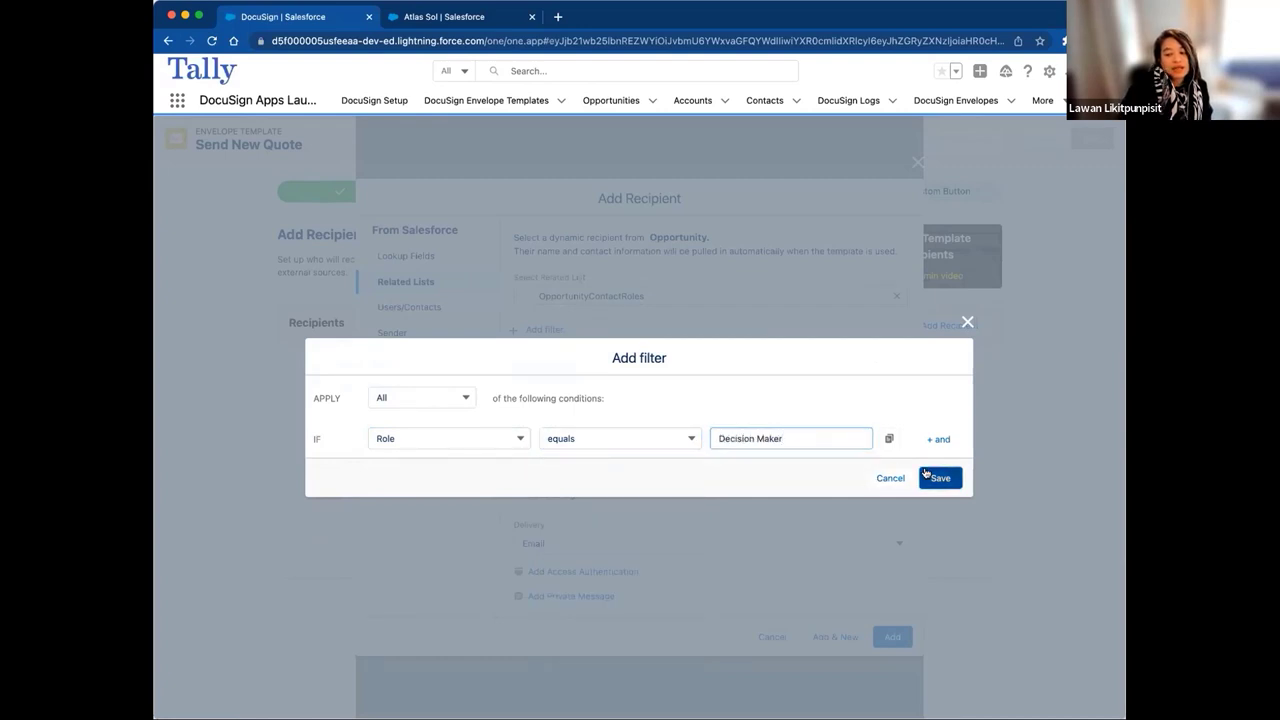
left_click(928, 476)
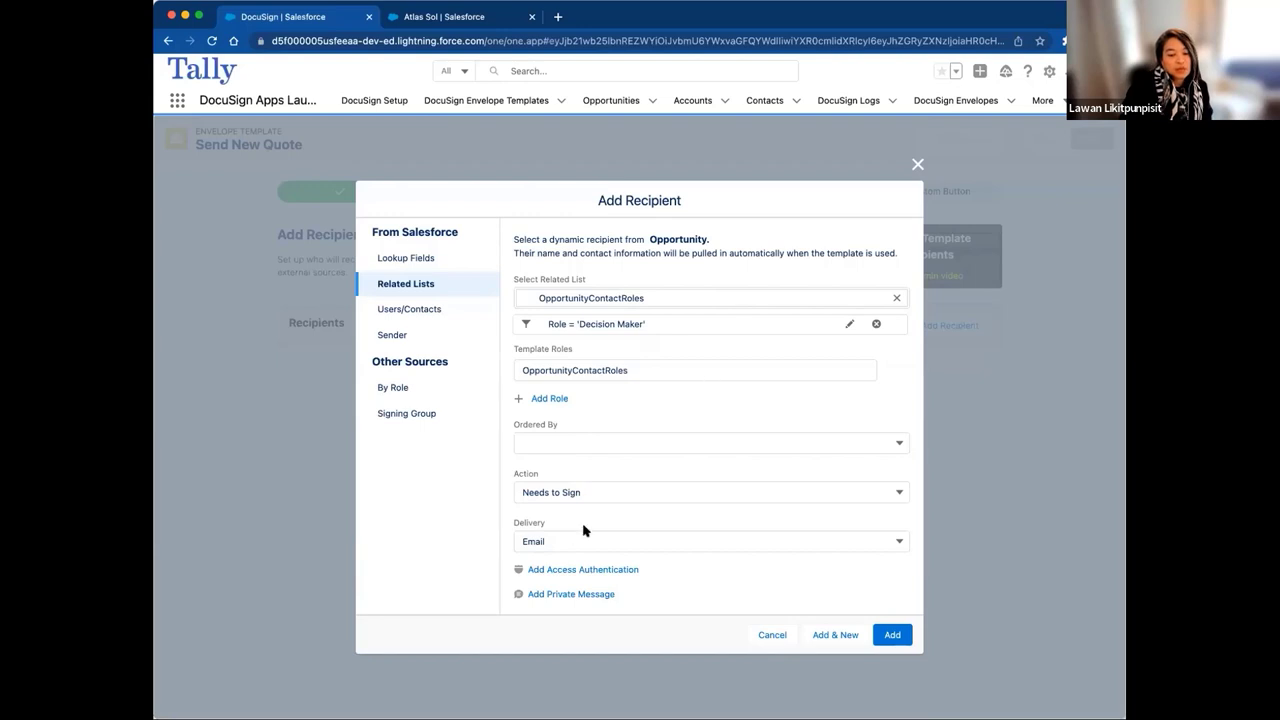
Step: Look up a specific user or contact by name, clear the search, and view the Sender recipient option
left_click(388, 310)
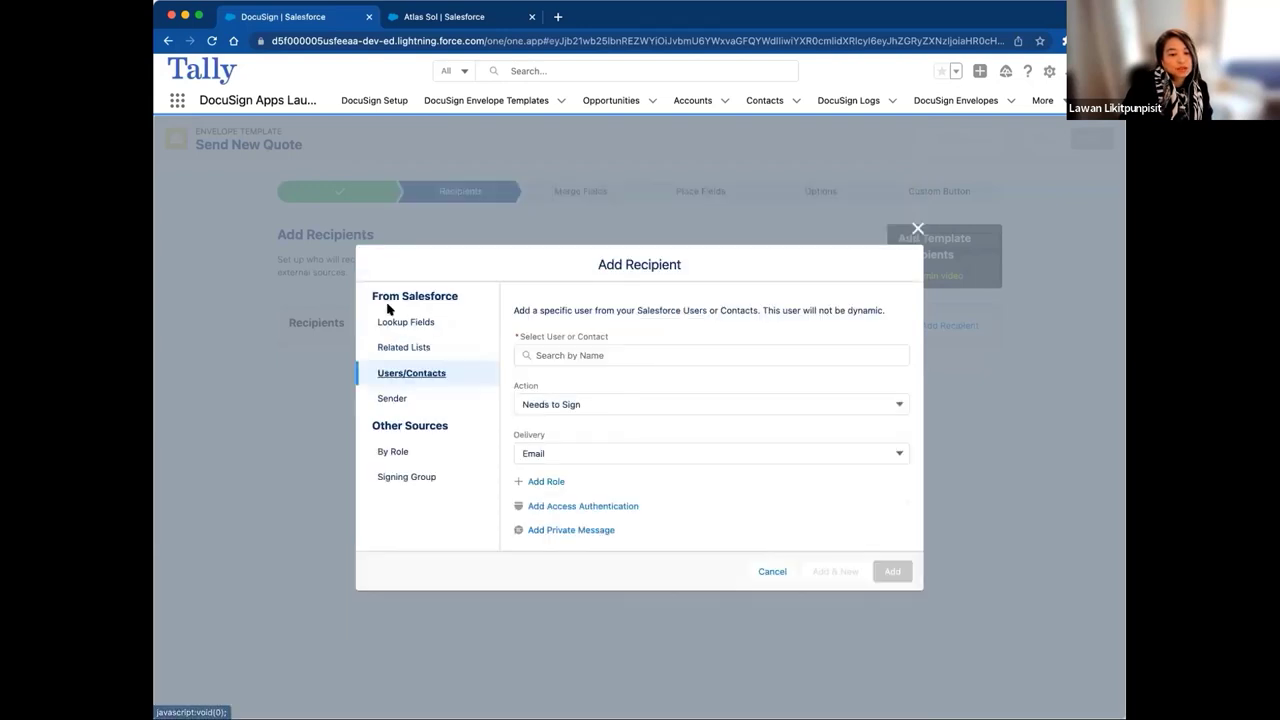
left_click(640, 355)
type("lawan")
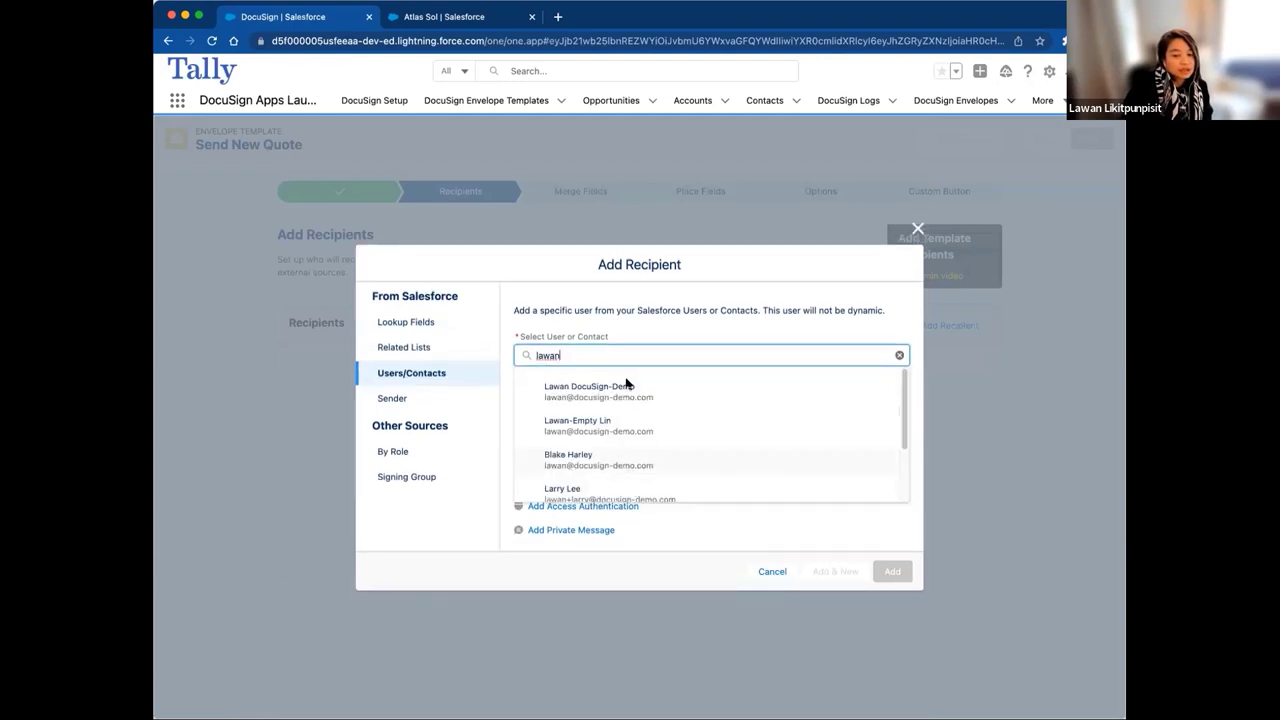
double_click(537, 355)
key("BackSpace")
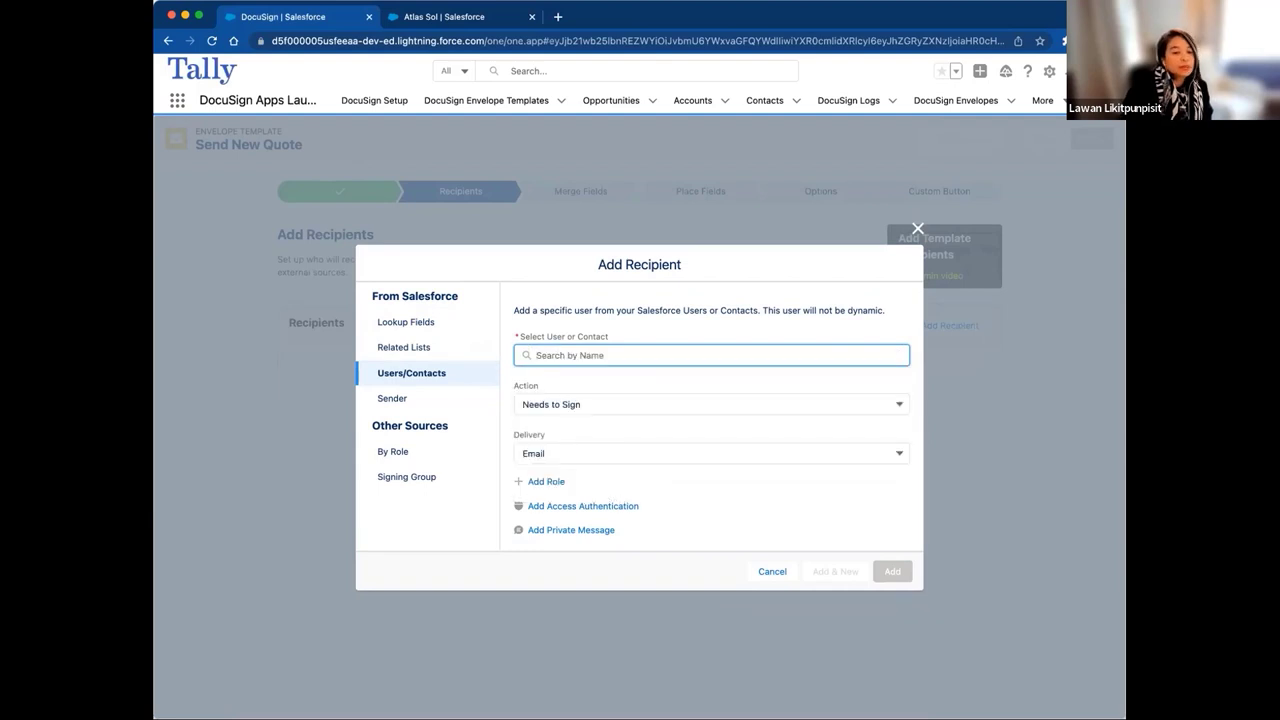
left_click(557, 388)
left_click(399, 392)
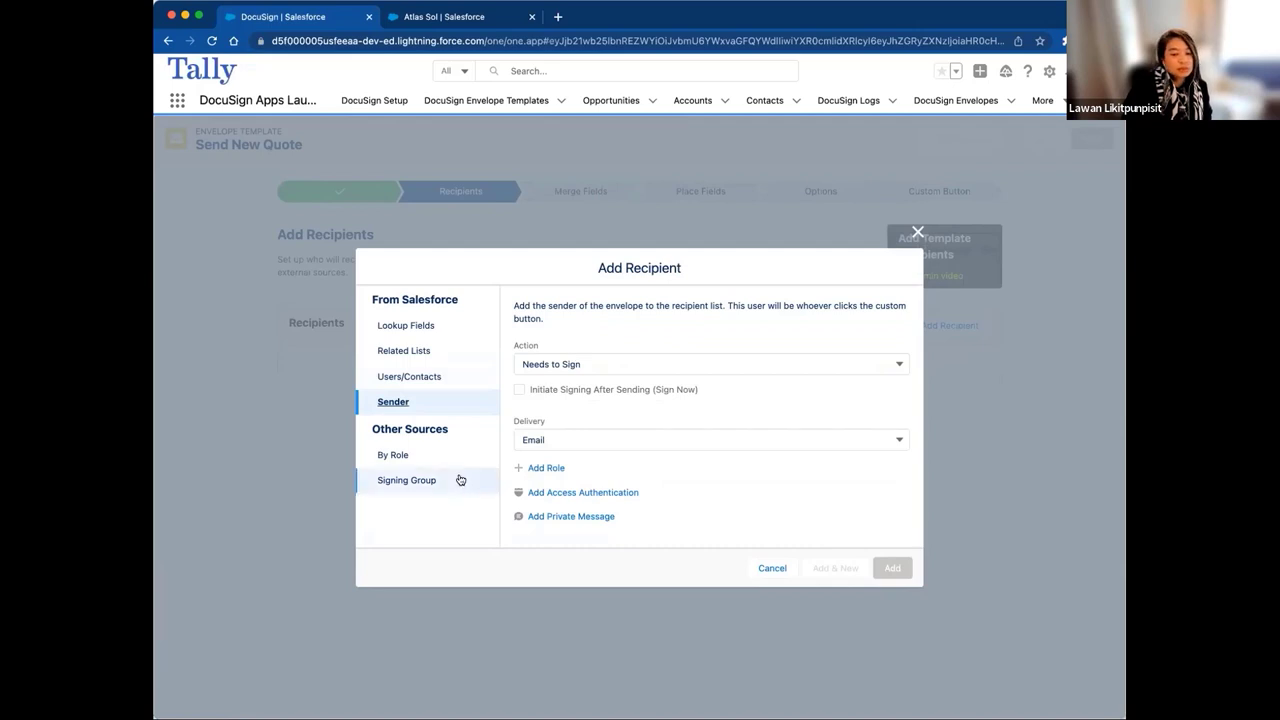
Step: Set up a placeholder recipient by role with the role name Signer1
left_click(393, 456)
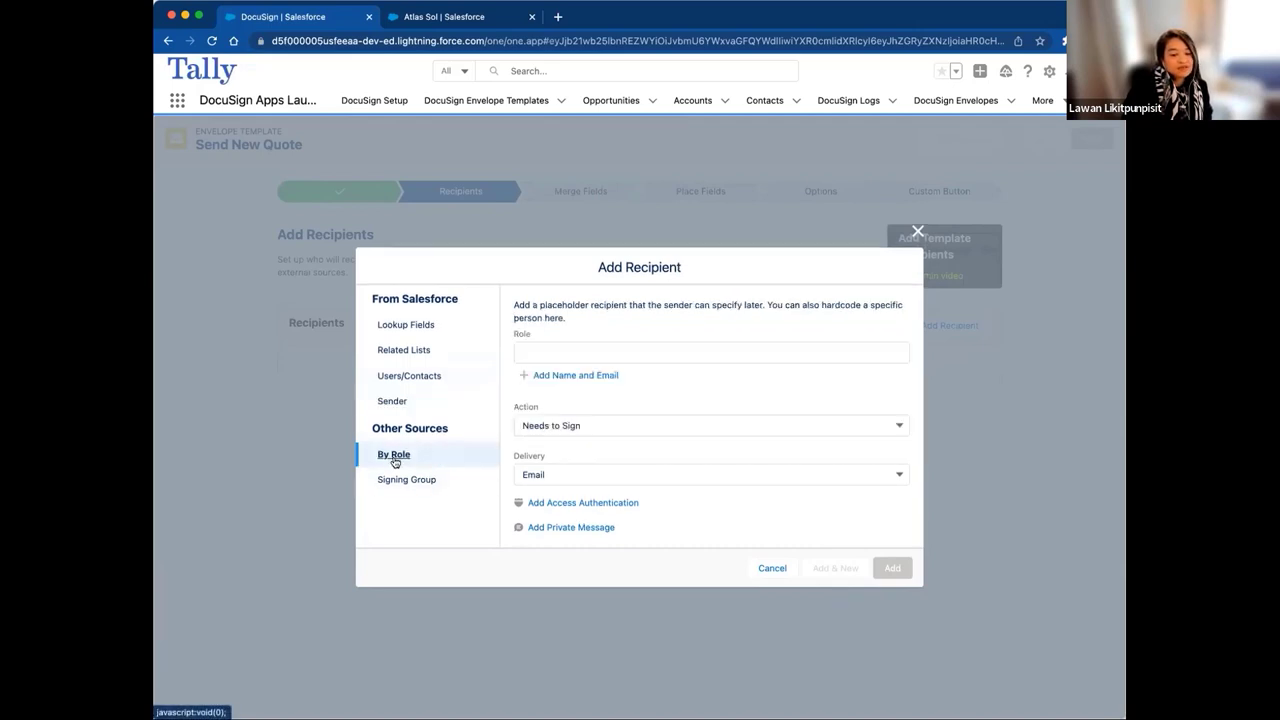
left_click(553, 349)
type("Si")
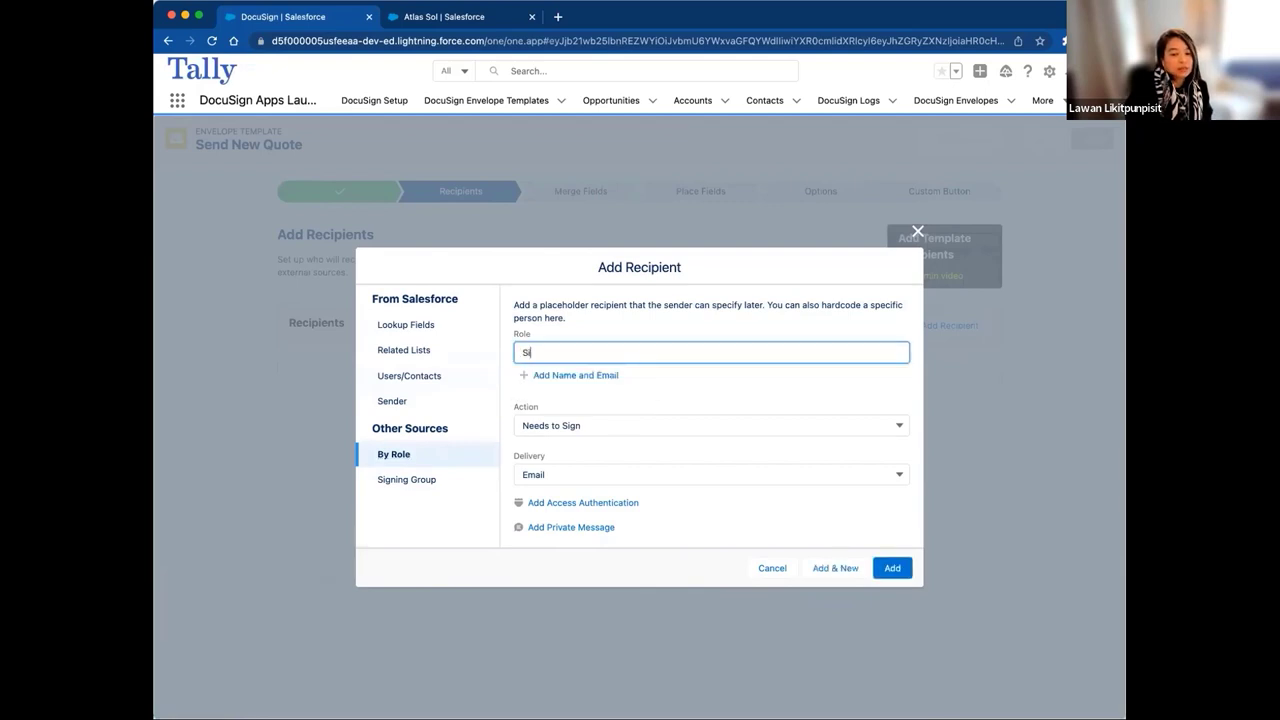
type("ngner1")
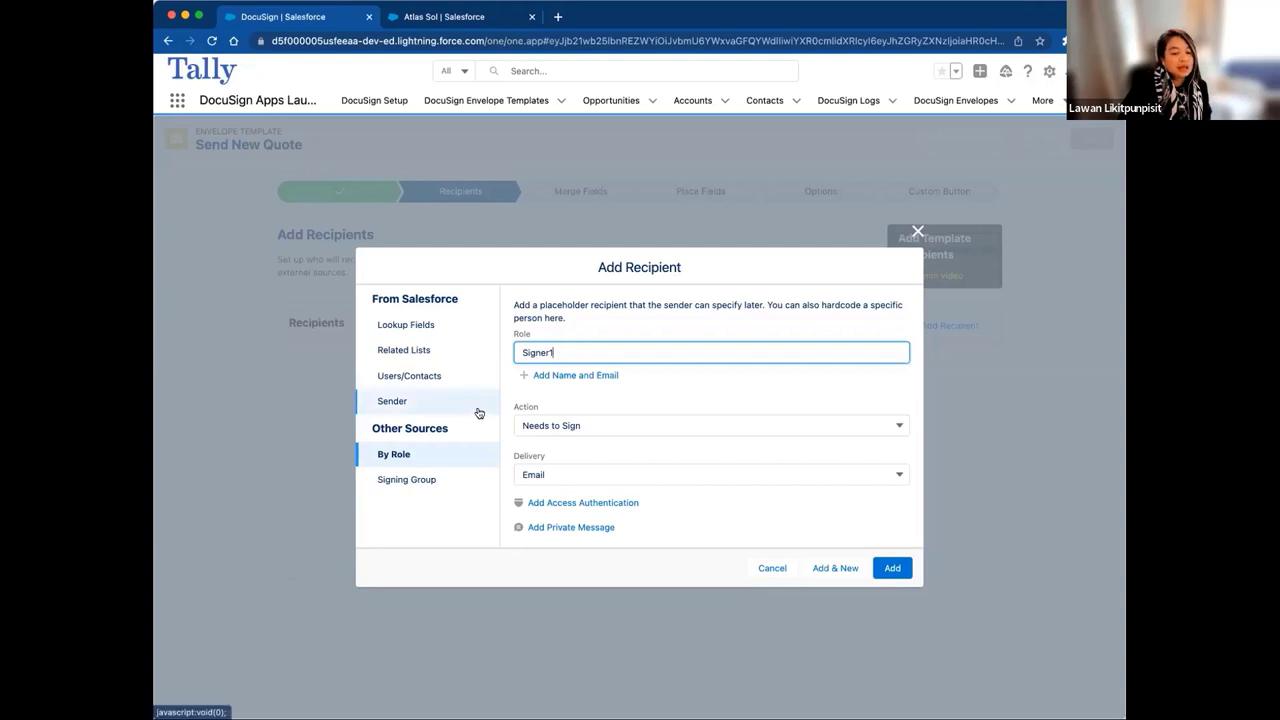
Step: View the signing group recipient option and its group search
left_click(427, 480)
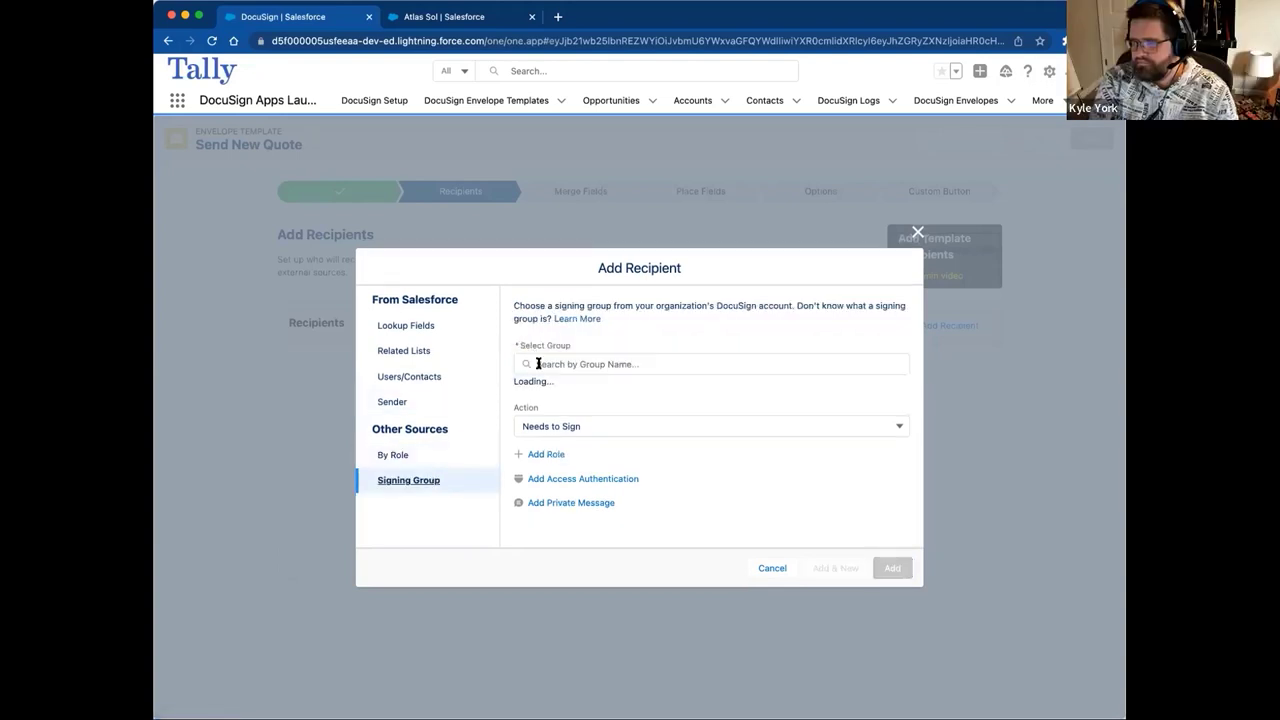
left_click(537, 364)
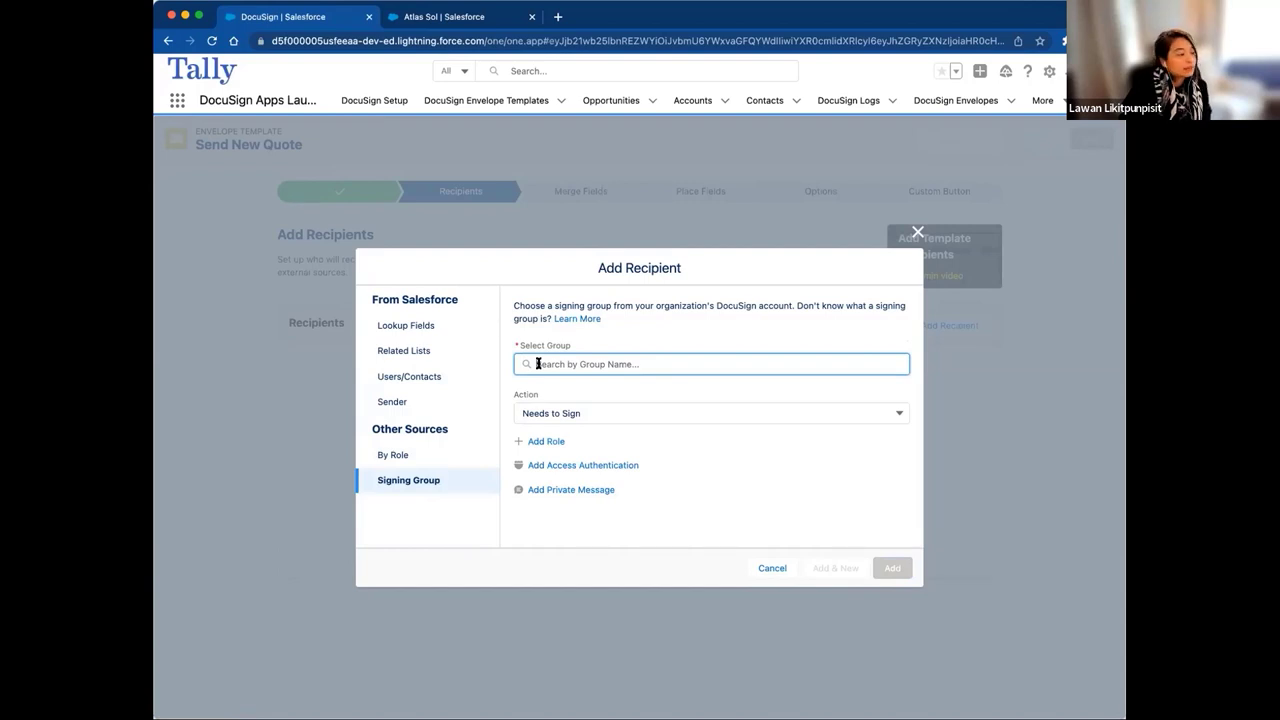
Step: Choose the OpportunityContactRoles related list as the source of the dynamic recipient
left_click(395, 351)
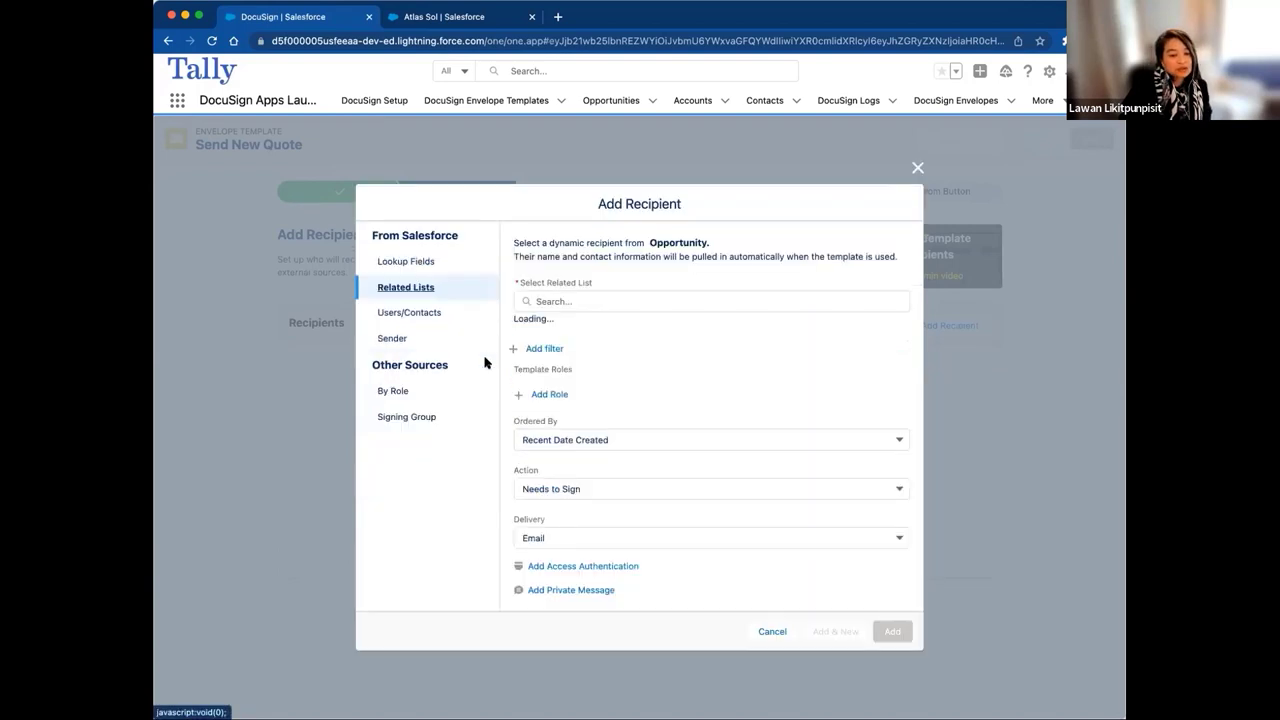
left_click(608, 307)
type("Op")
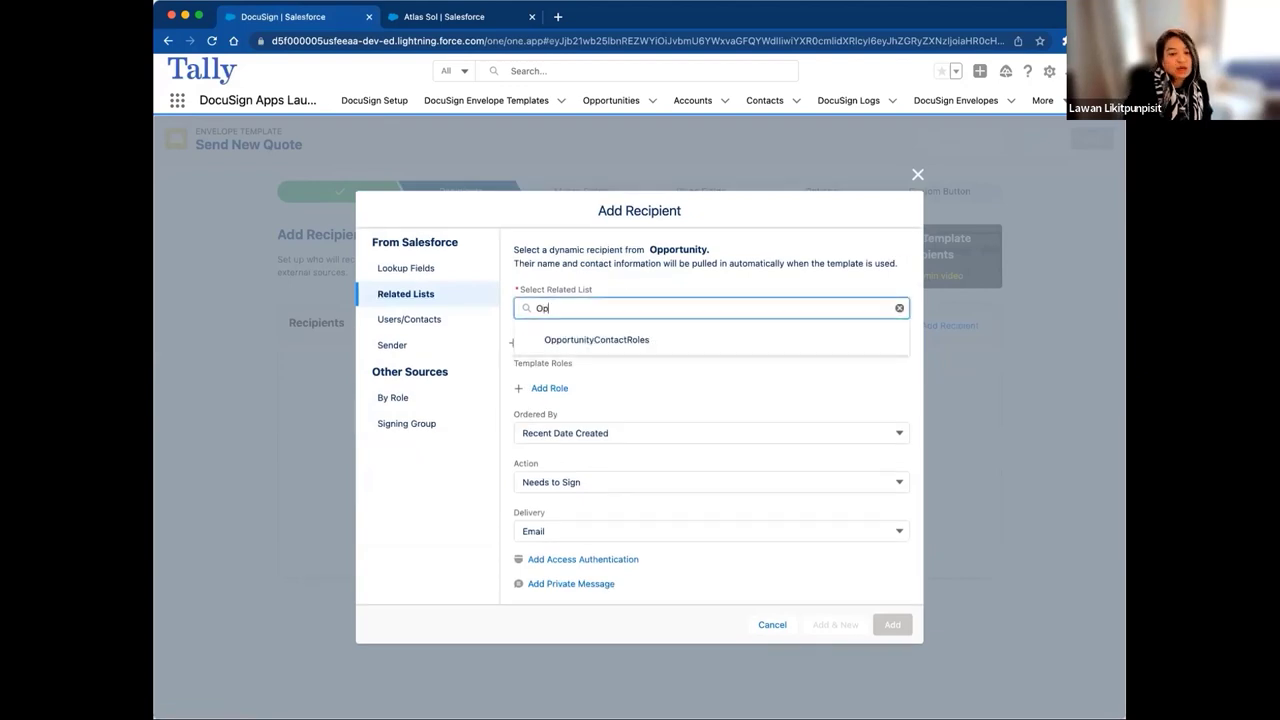
left_click(613, 341)
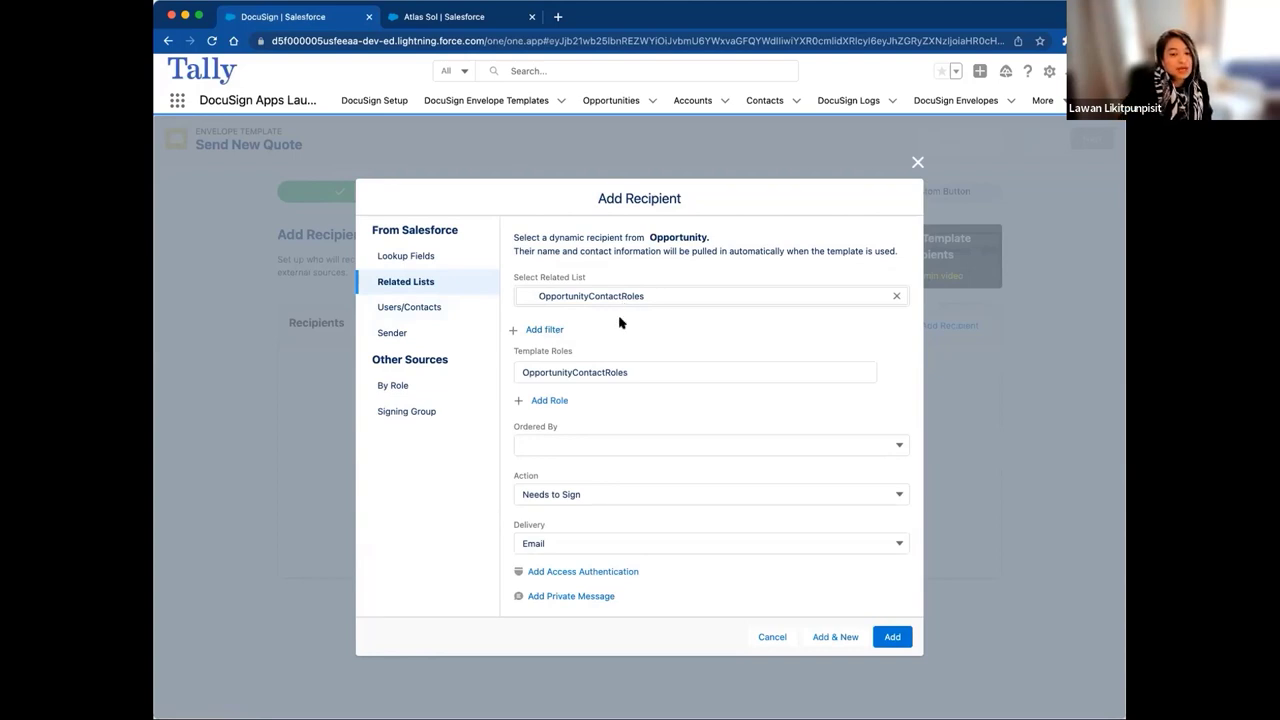
Step: Add and save a recipient filter where Role equals Decision Maker
left_click(556, 330)
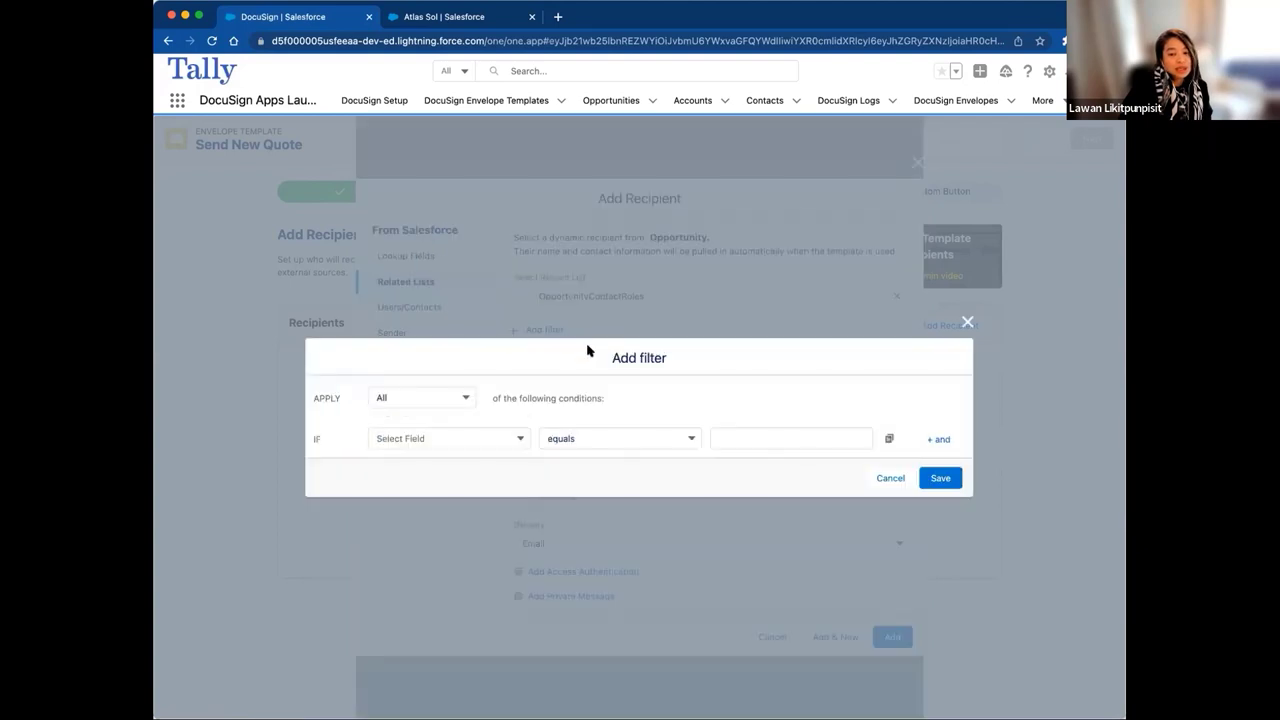
left_click(502, 441)
left_click(464, 491)
left_click(640, 440)
left_click(784, 438)
type("Decision Ma")
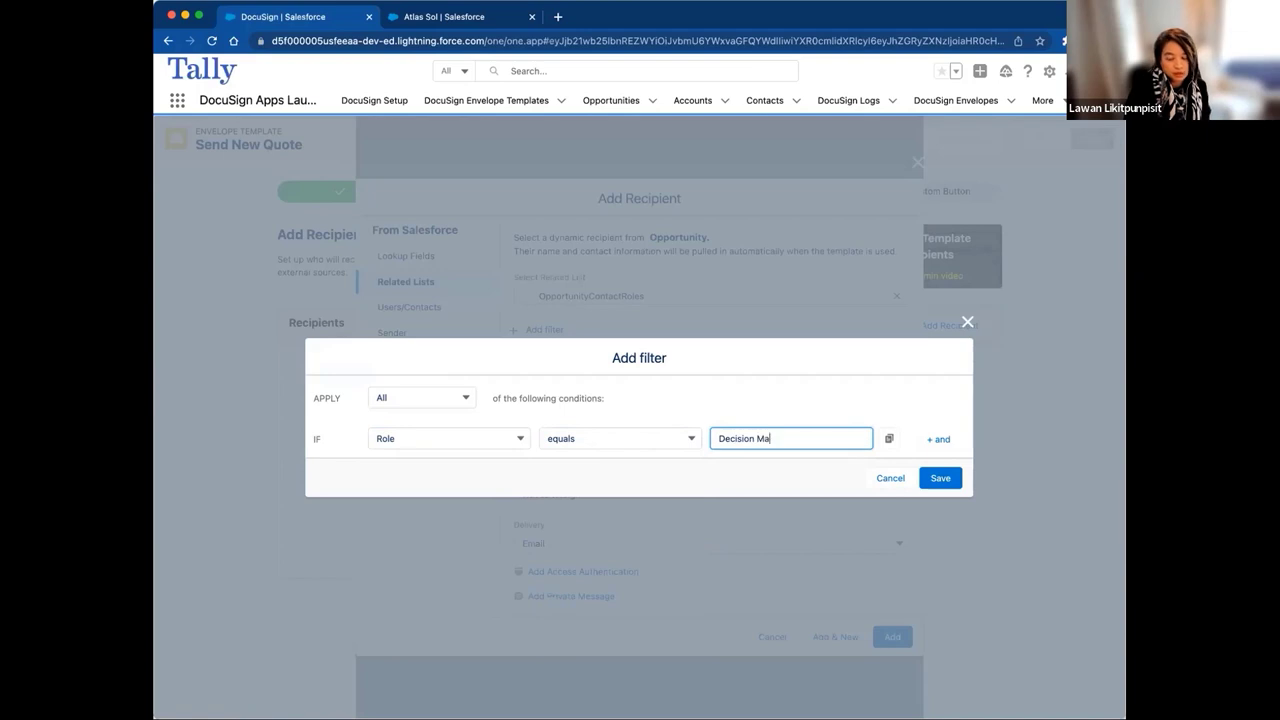
type("ker")
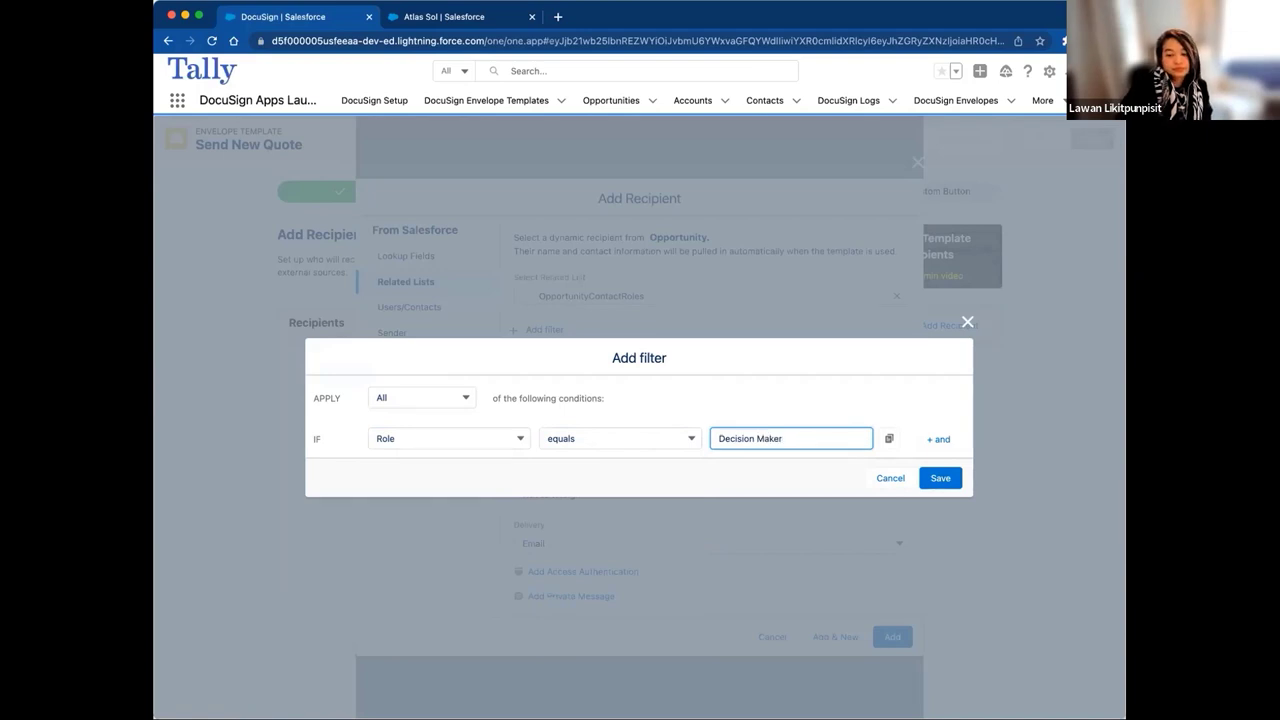
left_click(930, 479)
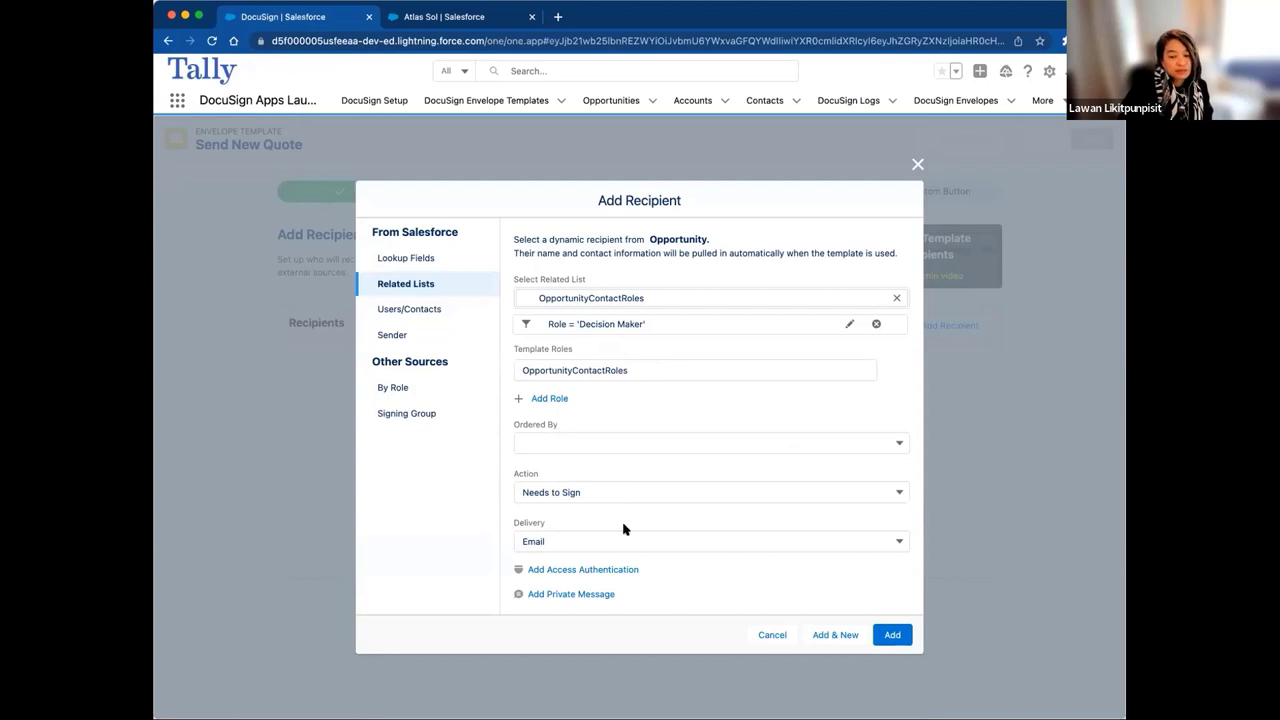
Step: Set the related-list recipient's delivery to Email + SMS and add the recipient to the template
left_click(633, 542)
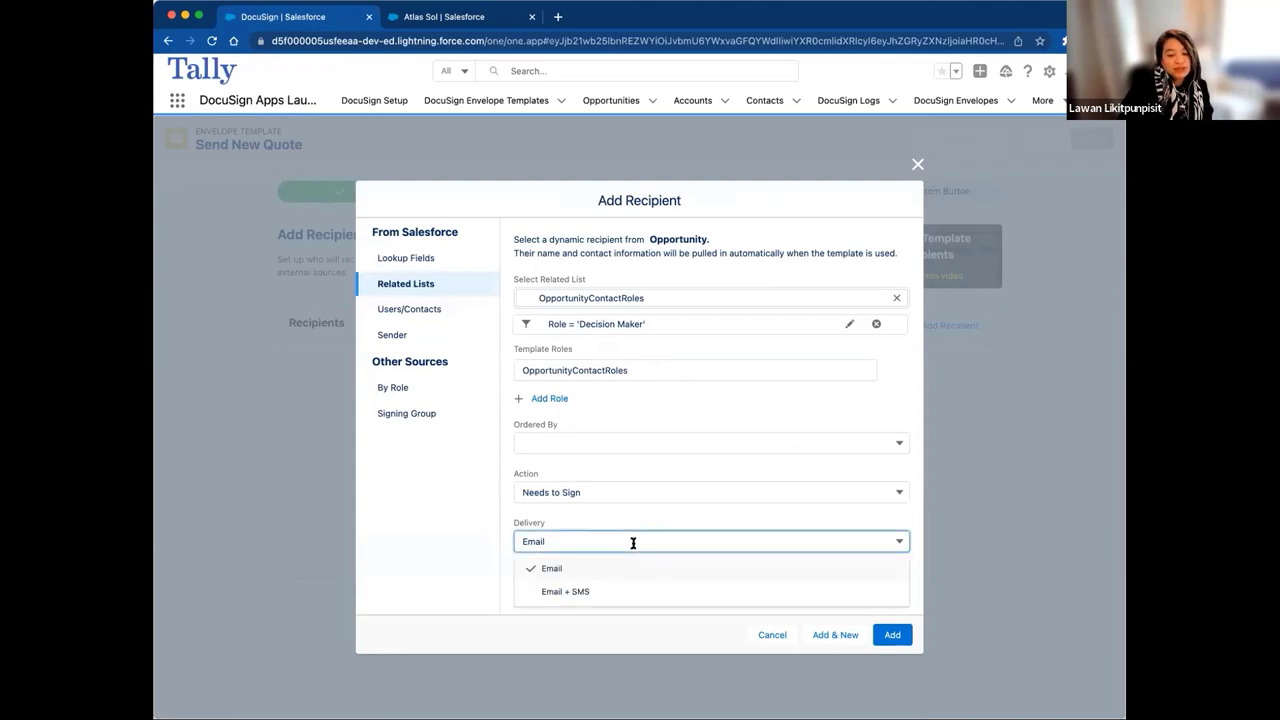
left_click(624, 597)
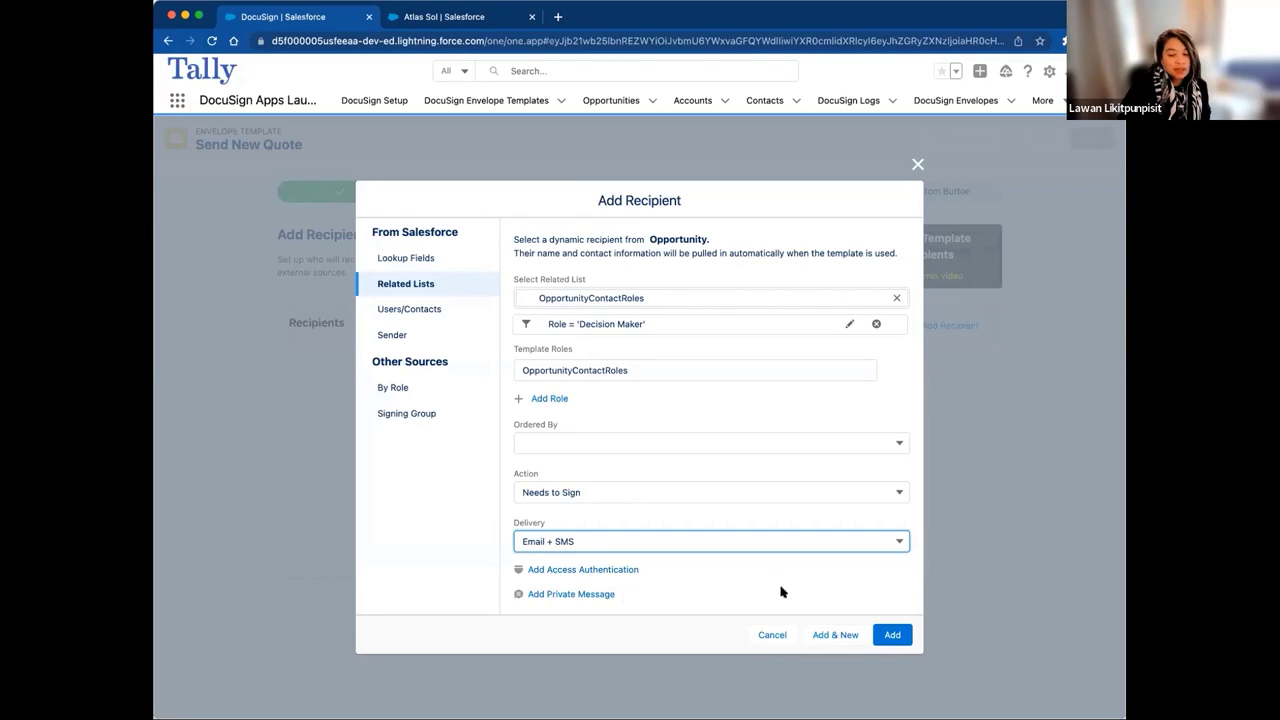
left_click(892, 636)
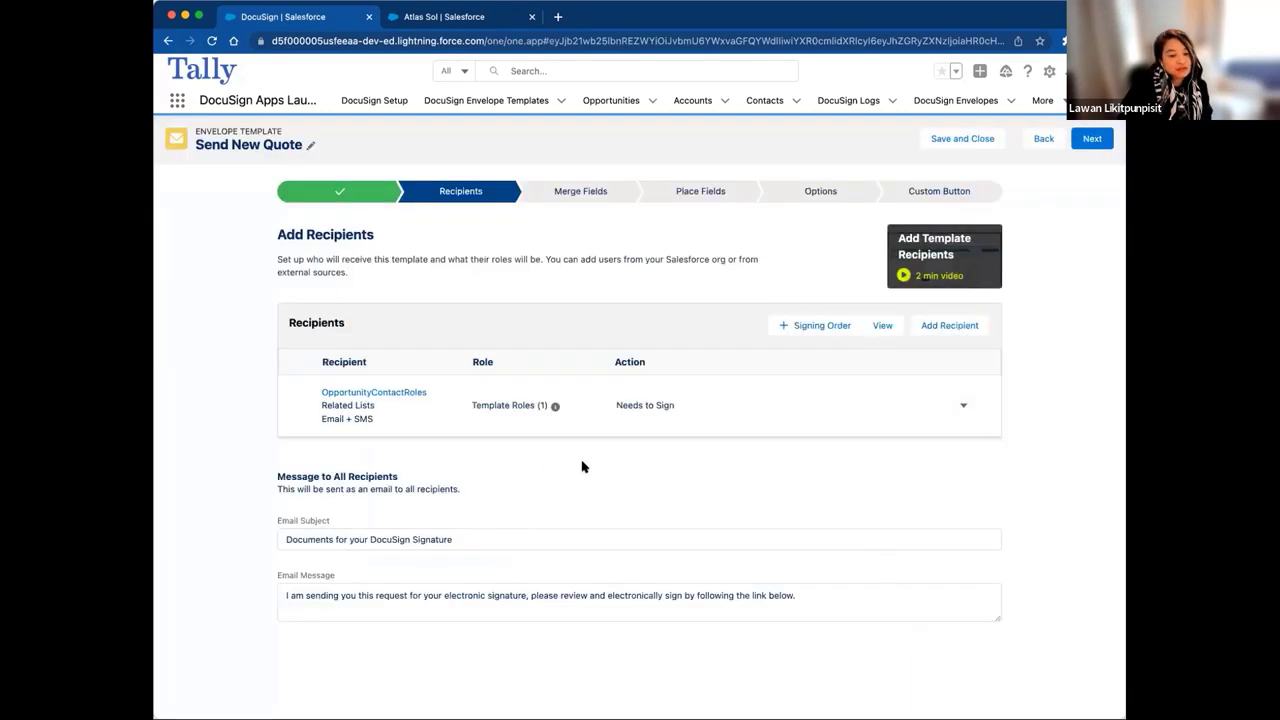
Step: Start a second recipient that is pulled from the Opportunity's Owner lookup field
left_click(954, 332)
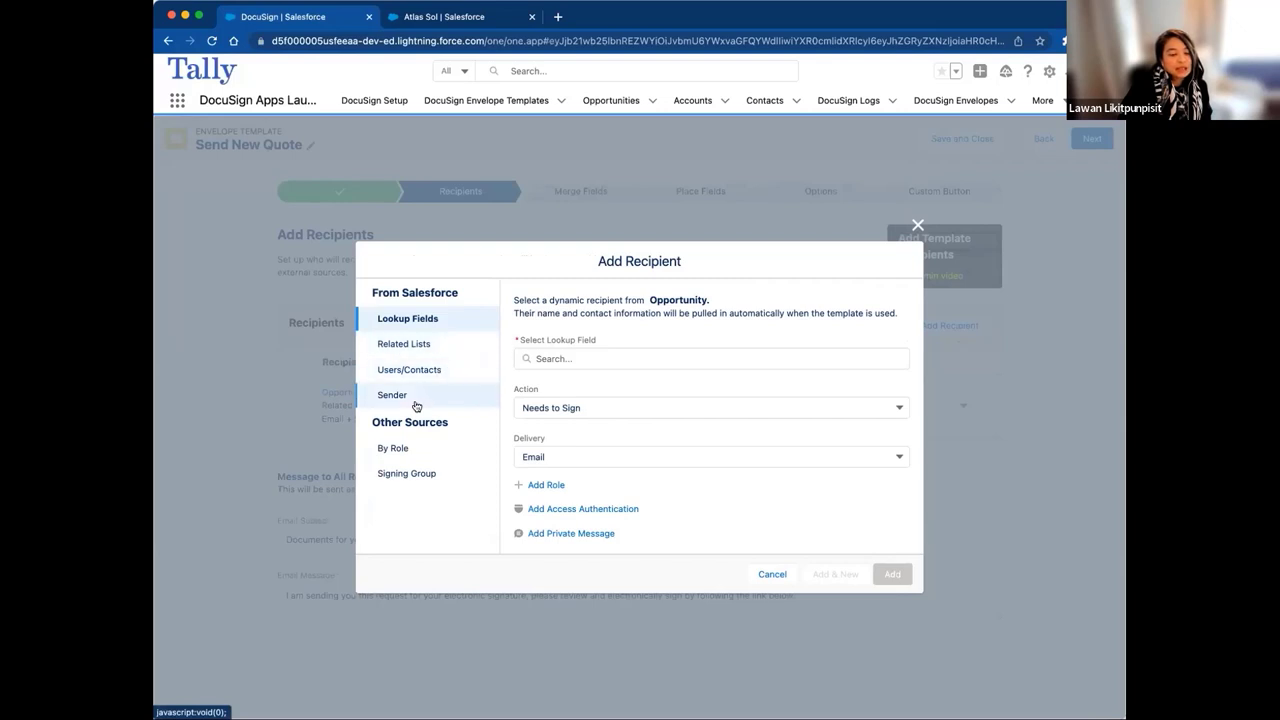
left_click(612, 355)
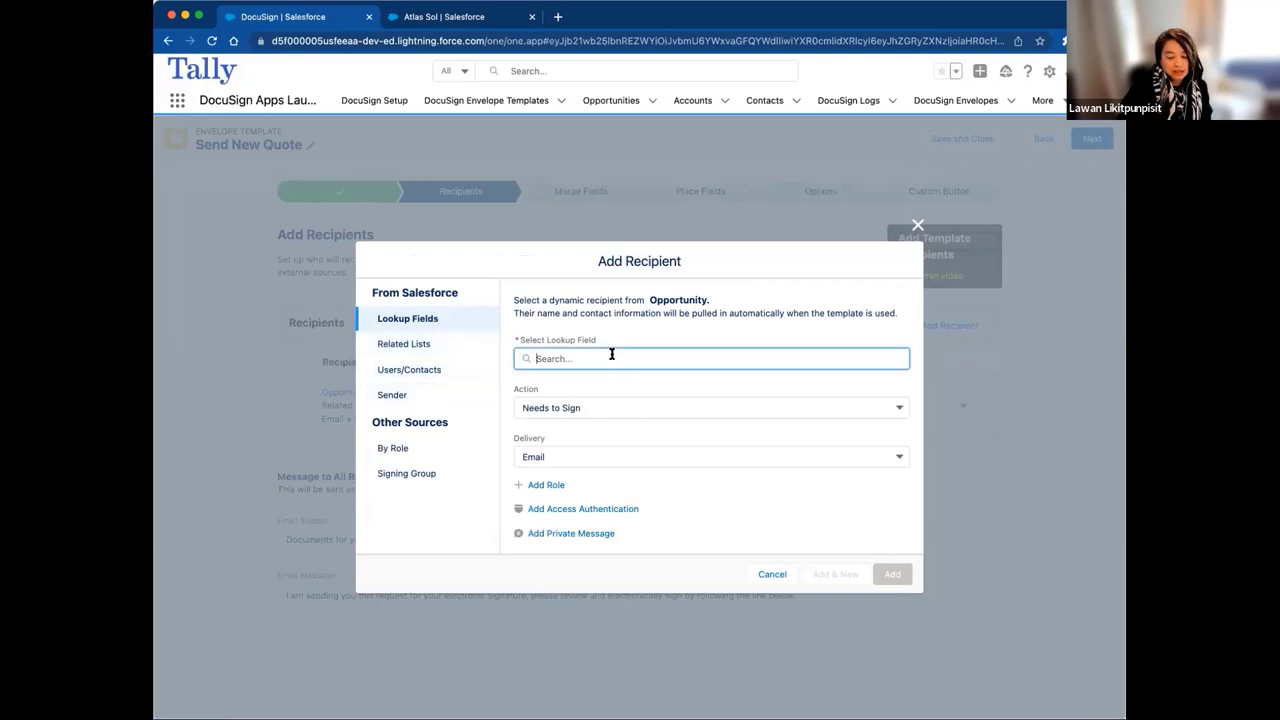
type("owne")
left_click(594, 392)
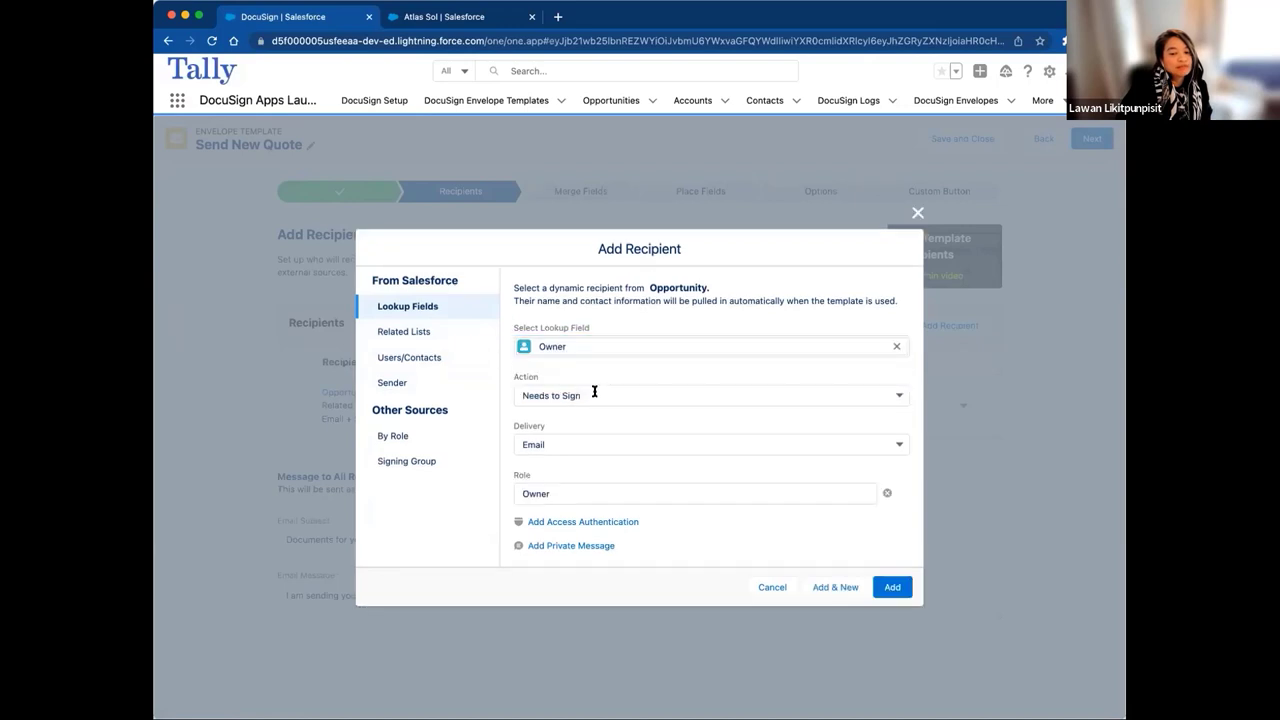
Step: Set the Owner recipient's action to Receives a Copy, keep delivery by Email, and add the recipient
left_click(628, 394)
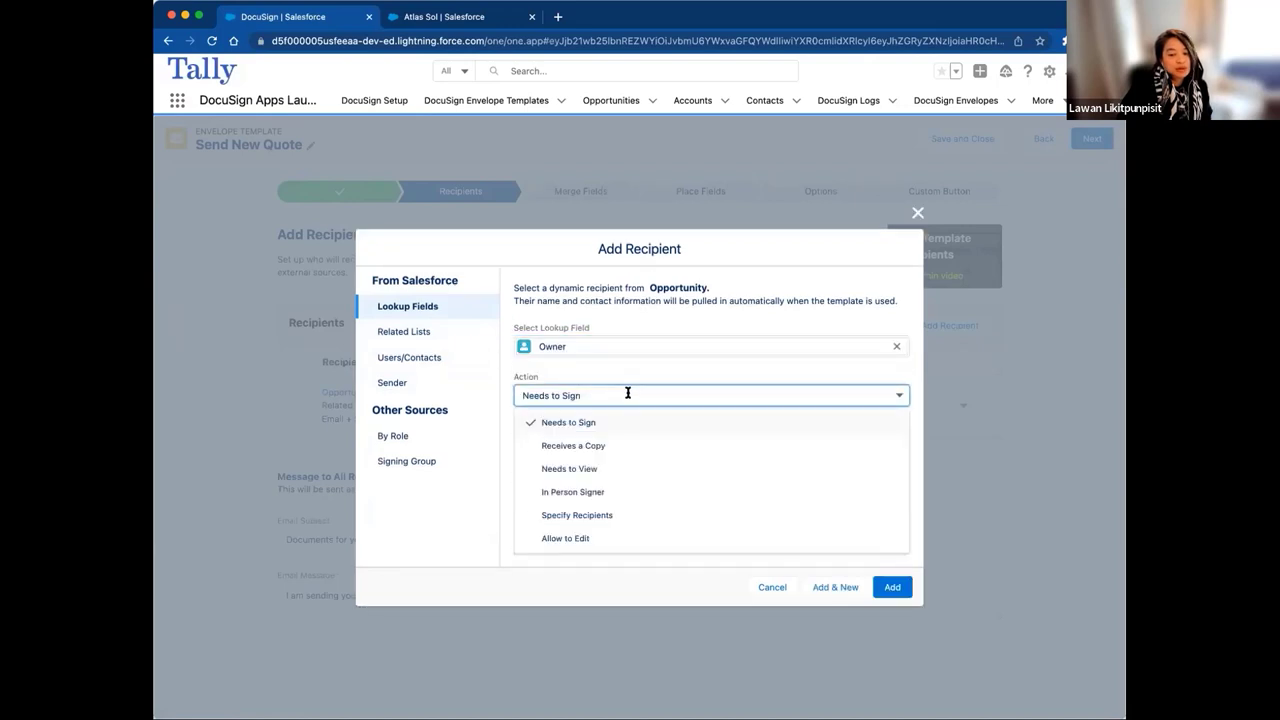
left_click(606, 446)
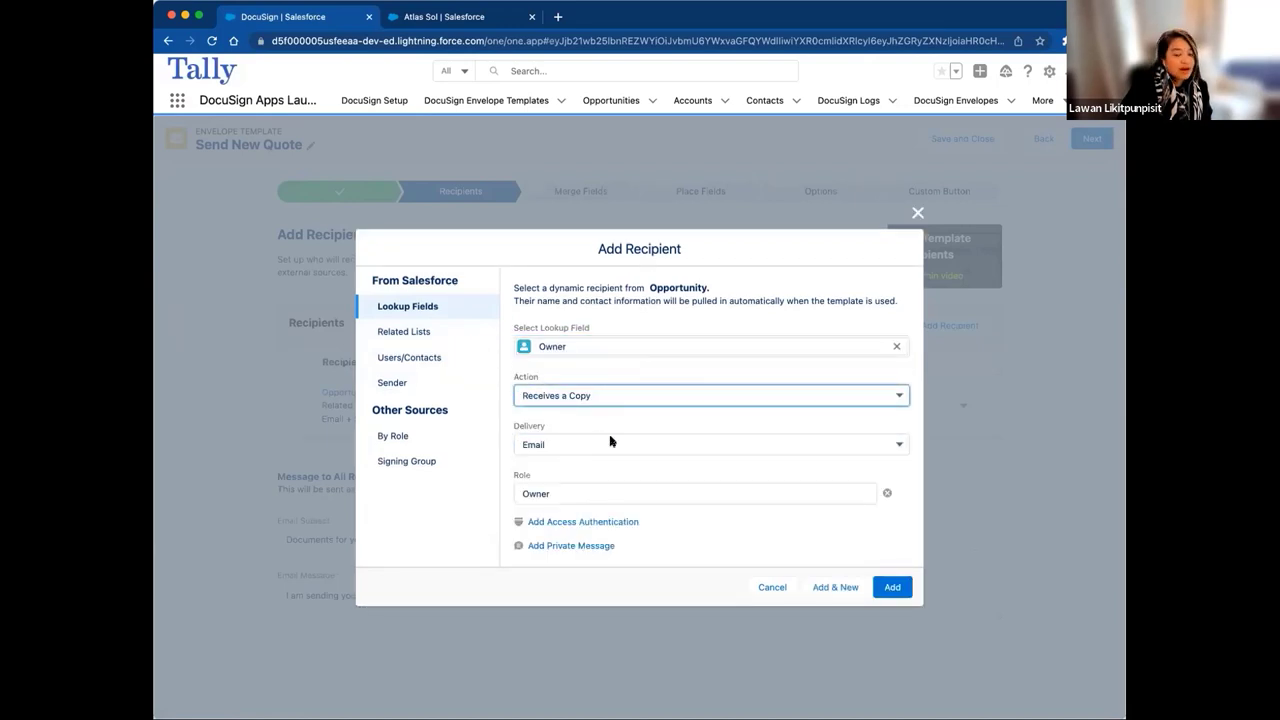
left_click(640, 466)
left_click(655, 443)
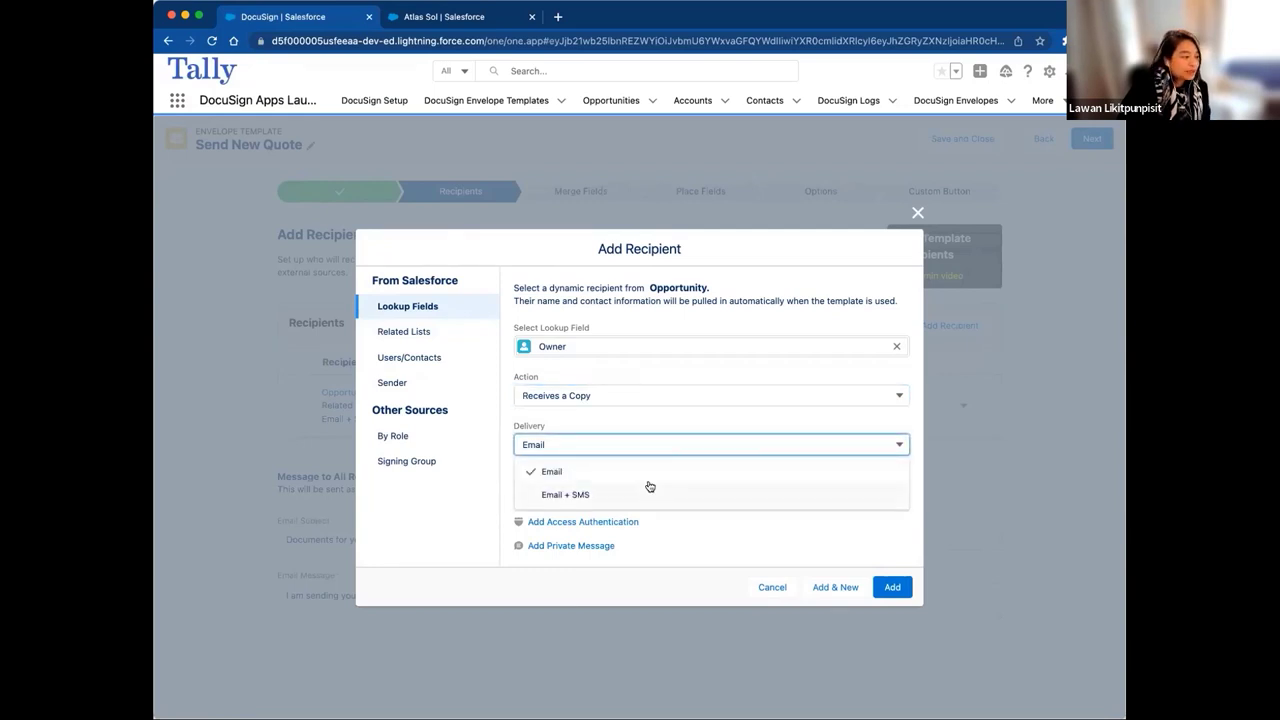
left_click(670, 418)
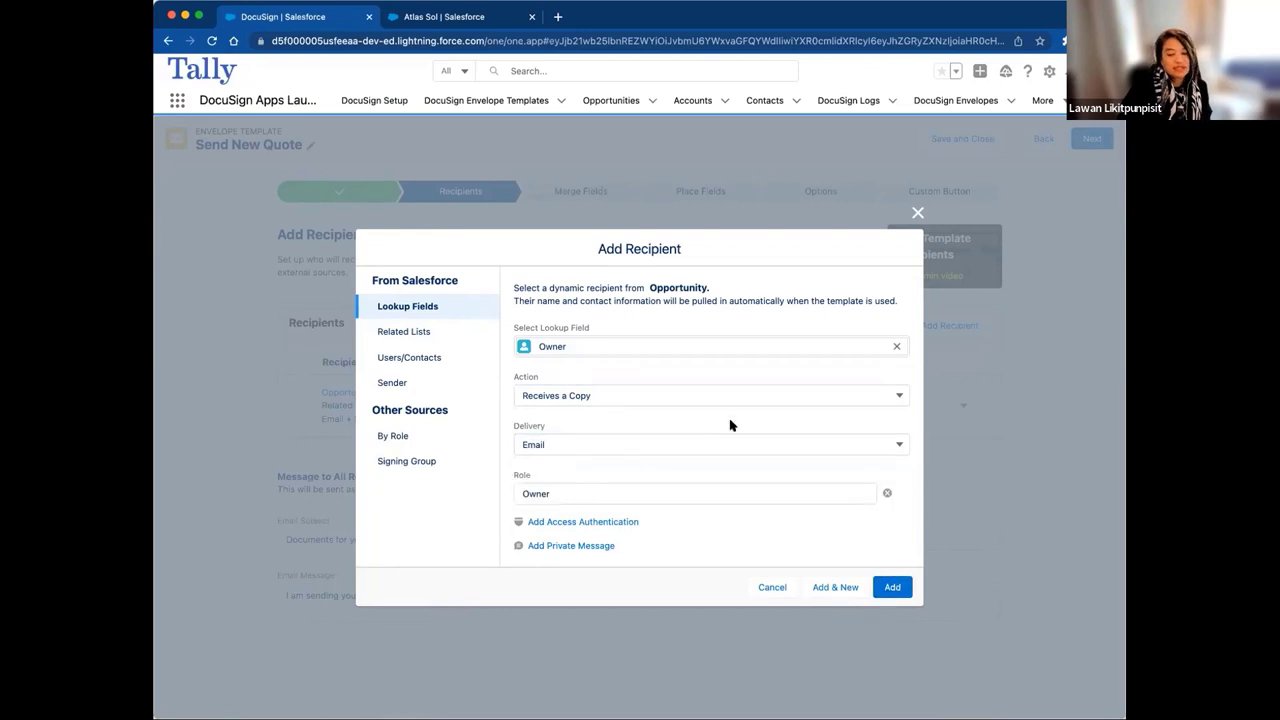
left_click(892, 587)
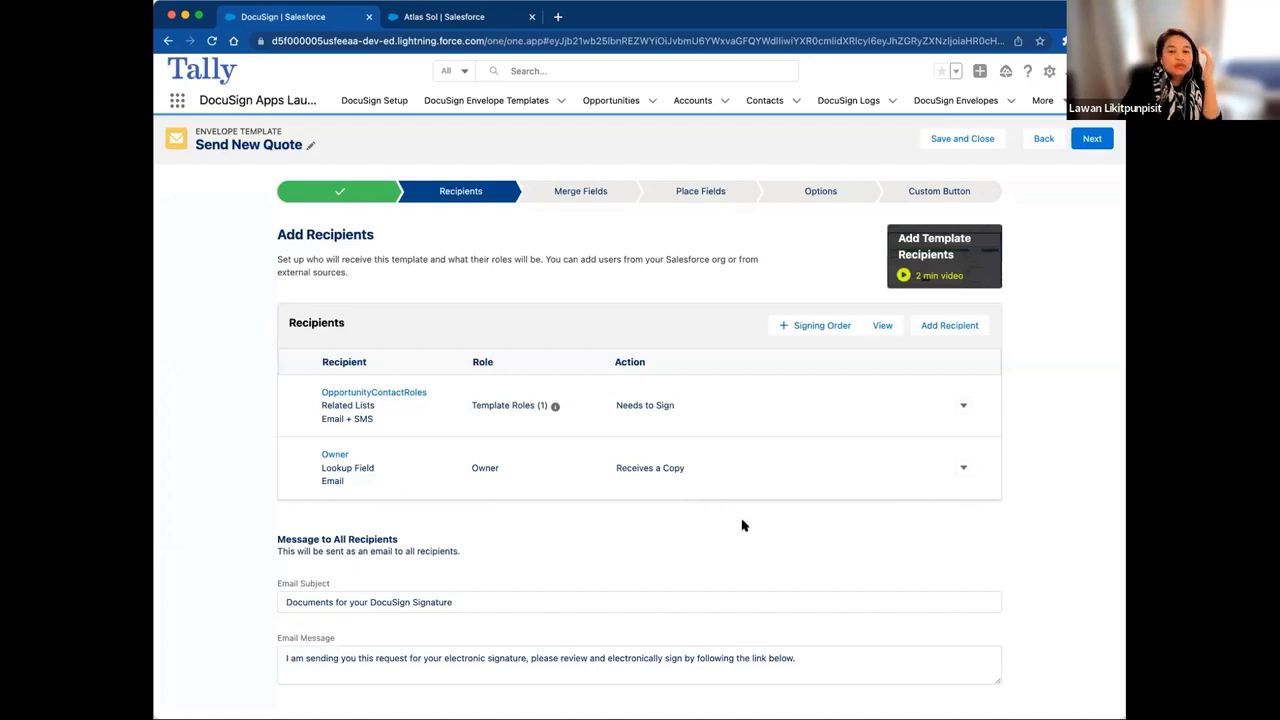
Step: Advance past the recipients and merge fields stages to field placement on the document's Sales Order page
left_click(1090, 140)
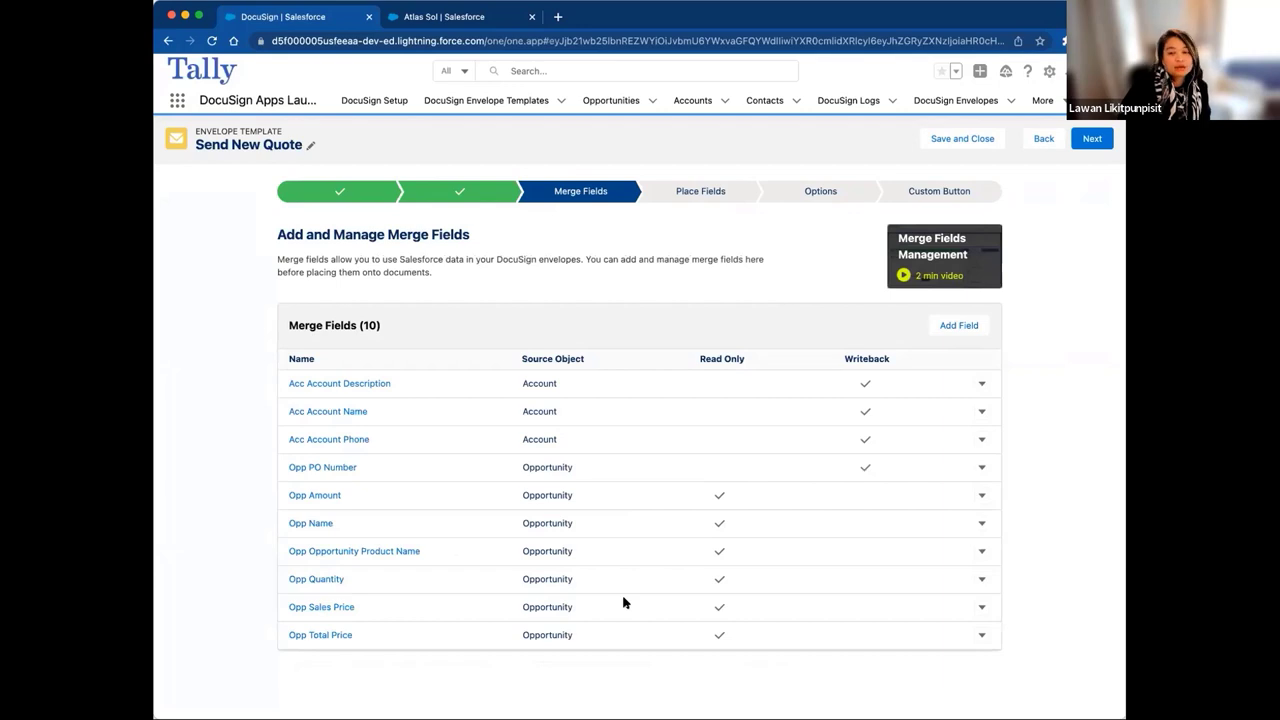
left_click(1081, 148)
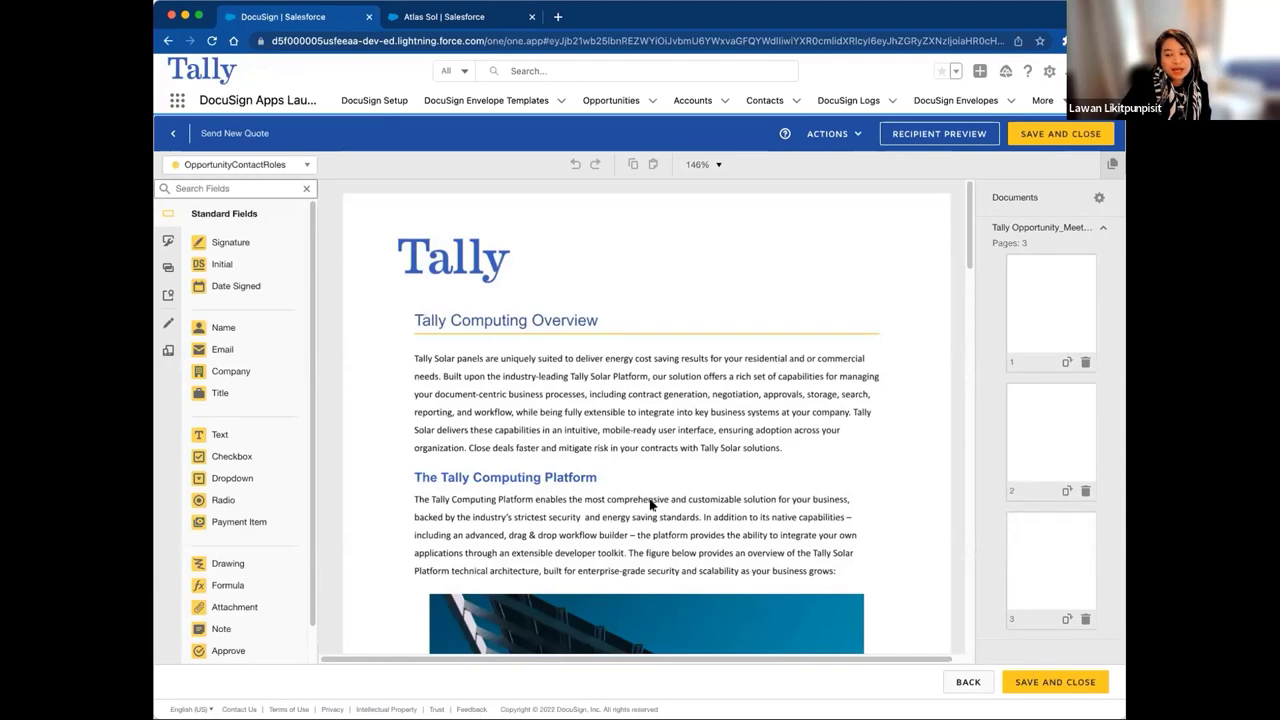
scroll(640, 505, "down", 2)
scroll(637, 505, "down", 2)
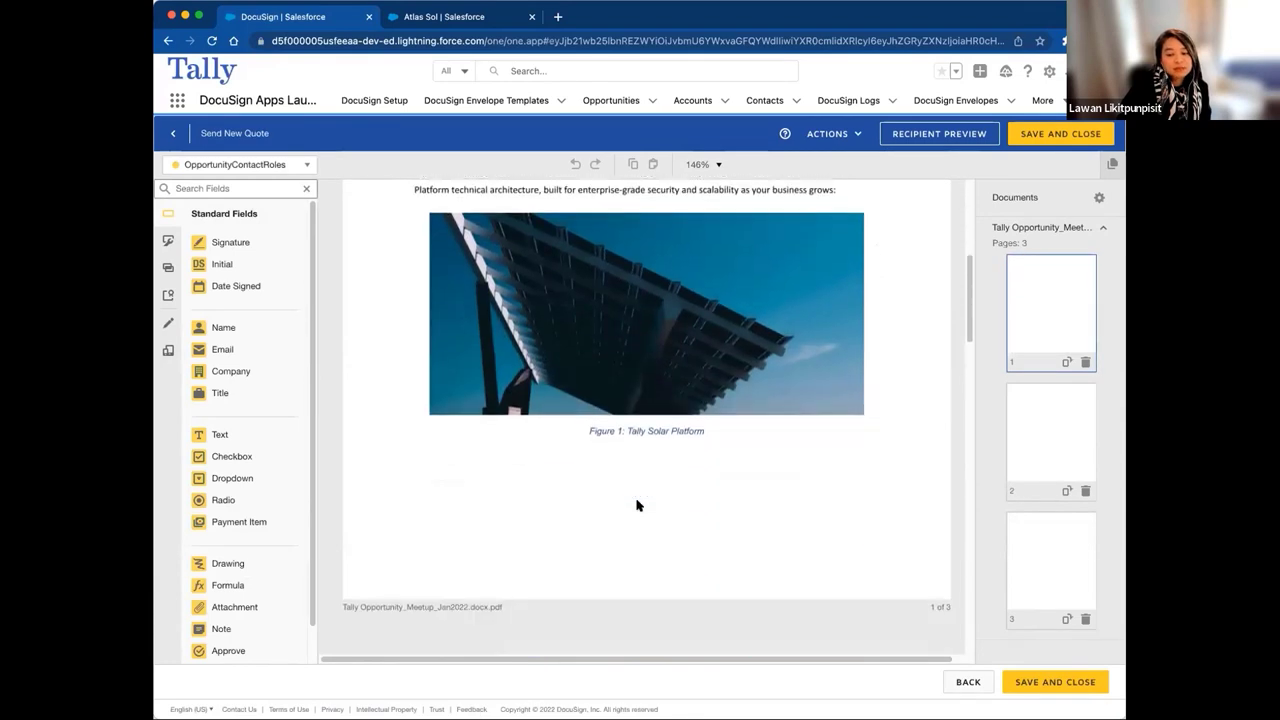
scroll(636, 505, "down", 5)
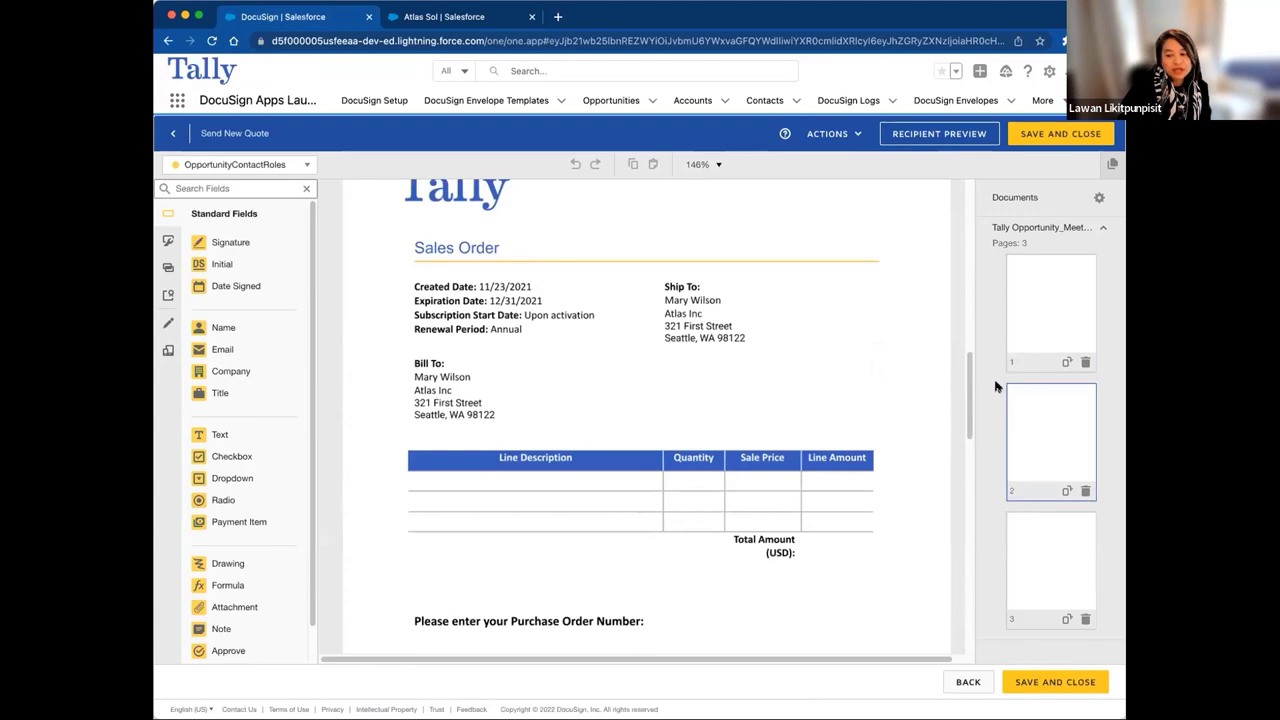
left_click_drag(970, 378, 970, 395)
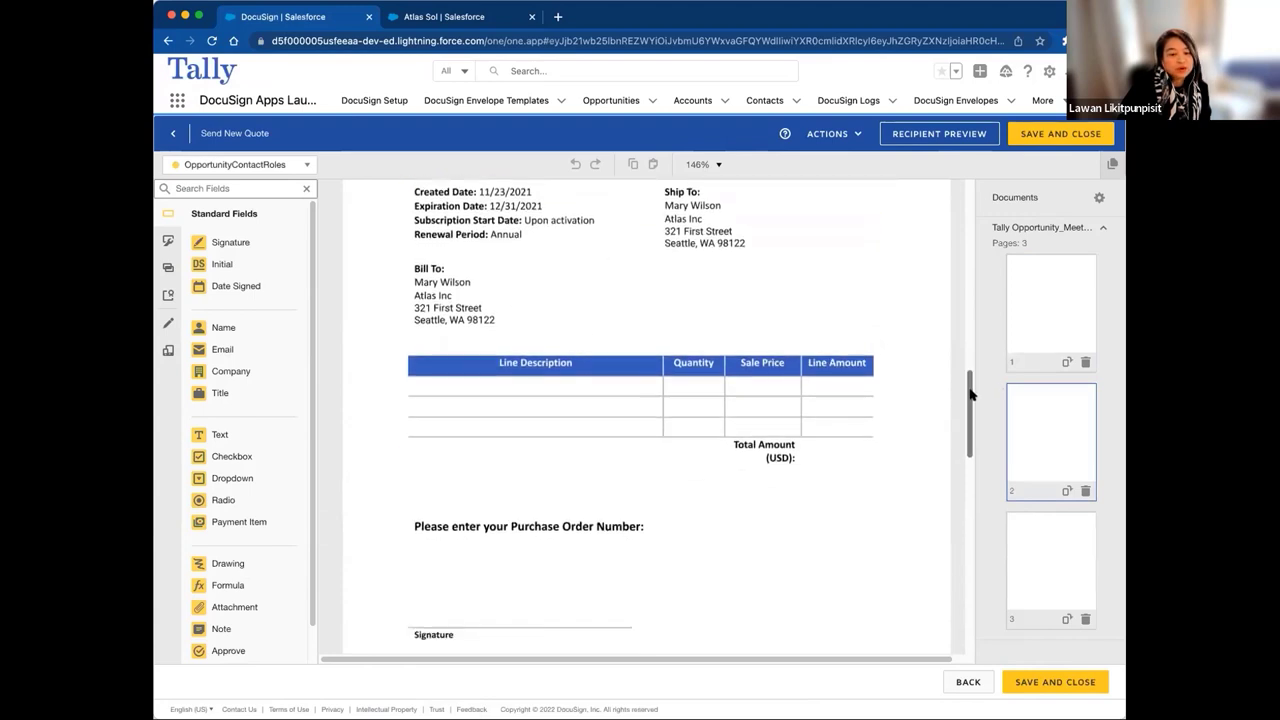
scroll(315, 253, "down", 2)
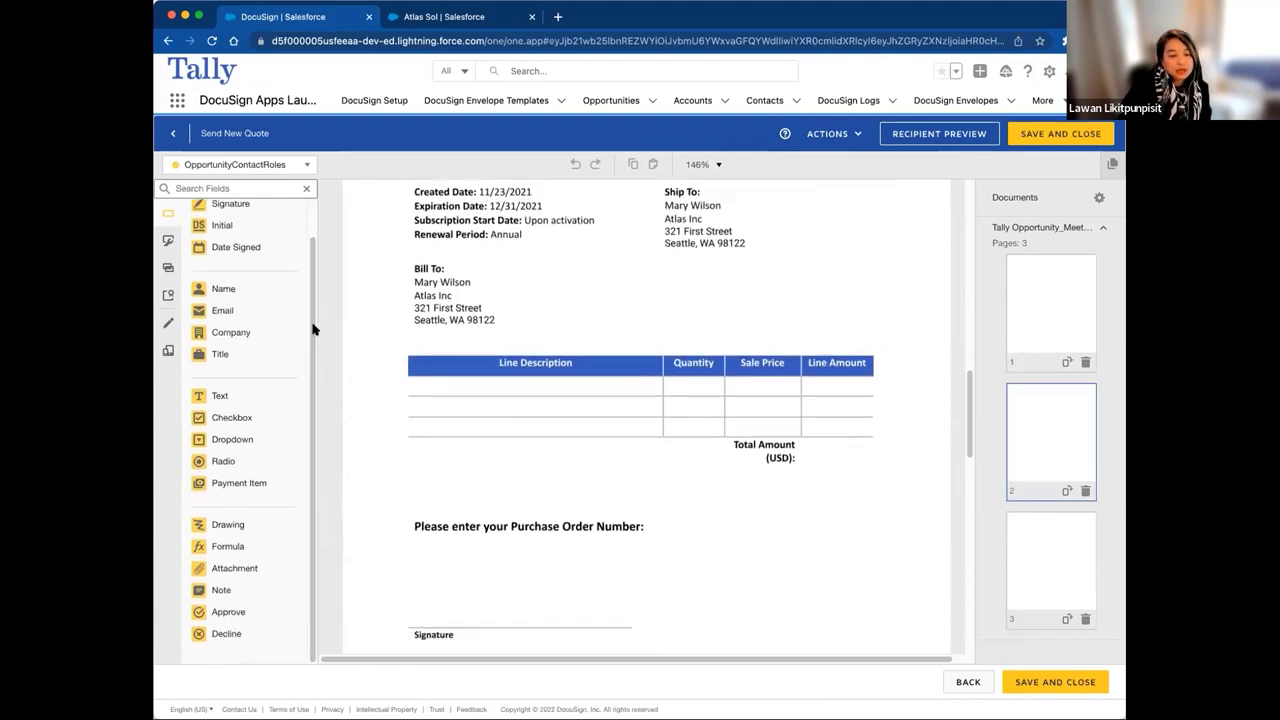
Step: Place the Opp Opportunity Product Name, Opp Quantity, Opp Sales Price and Opp Total Price merge fields in the first row of the line item table
left_click(168, 266)
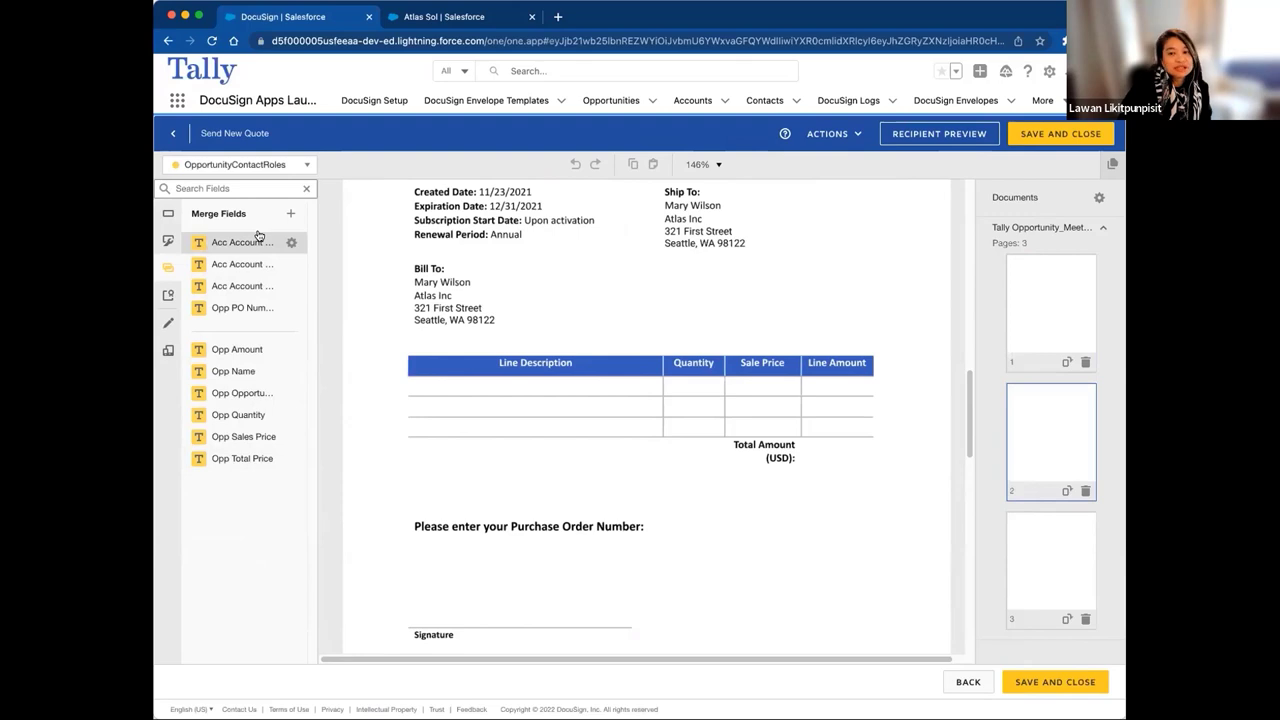
left_click_drag(315, 335, 408, 342)
left_click_drag(371, 395, 486, 357)
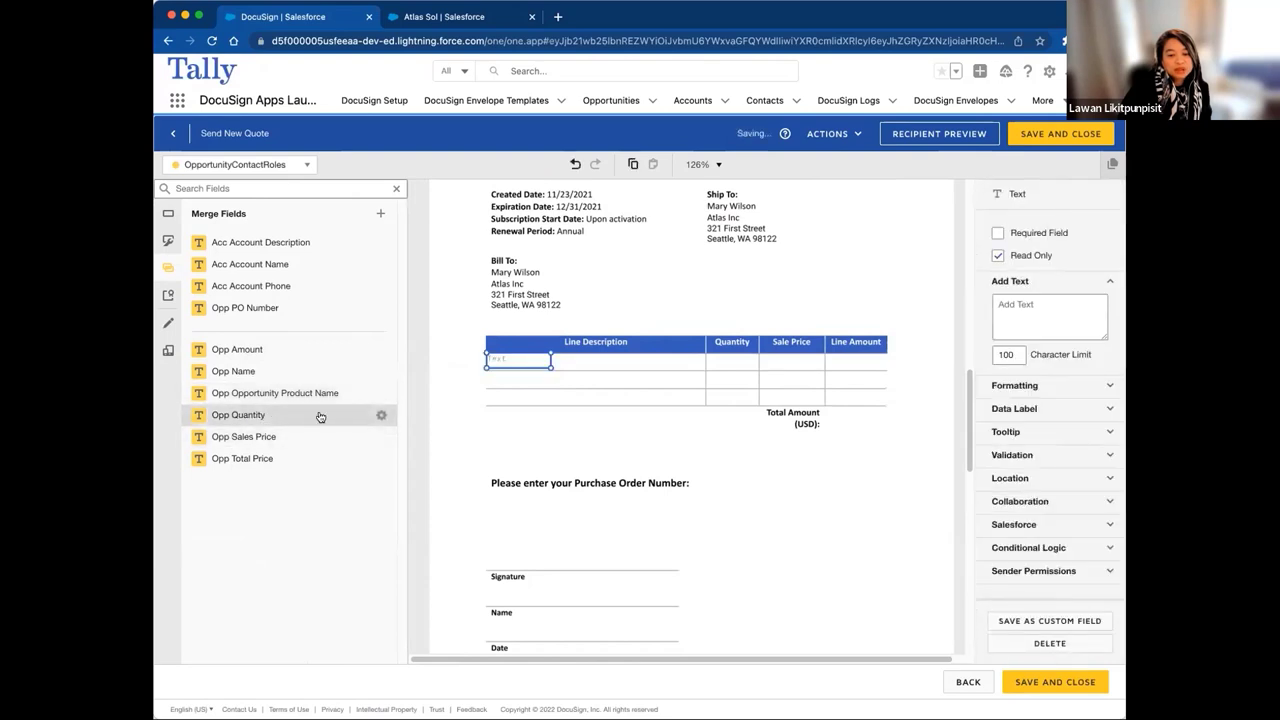
left_click_drag(320, 414, 723, 362)
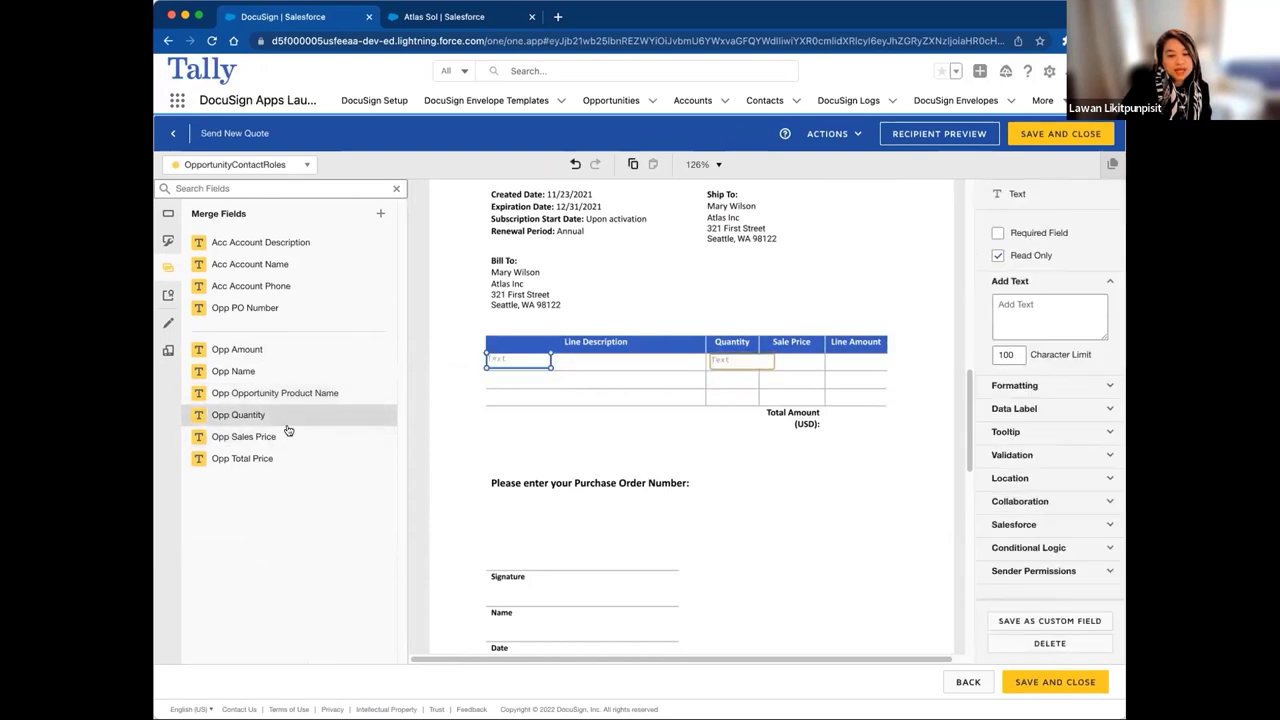
left_click_drag(288, 432, 790, 366)
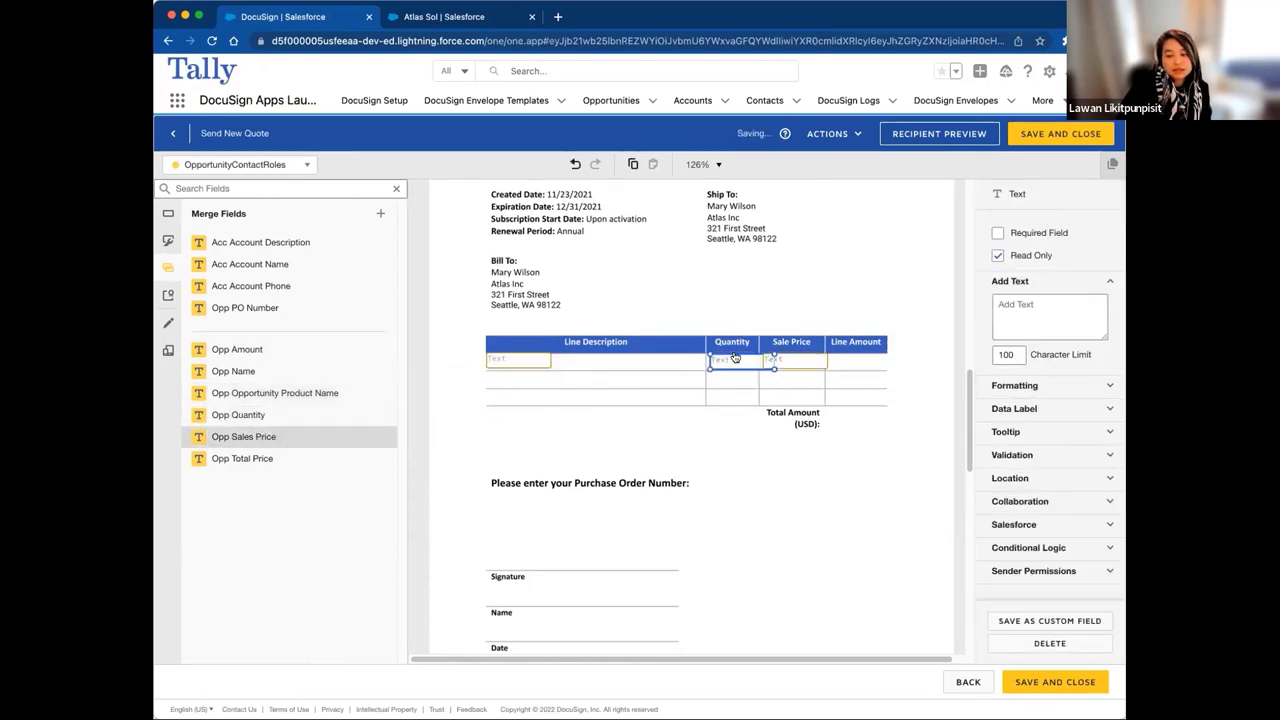
left_click_drag(247, 462, 834, 360)
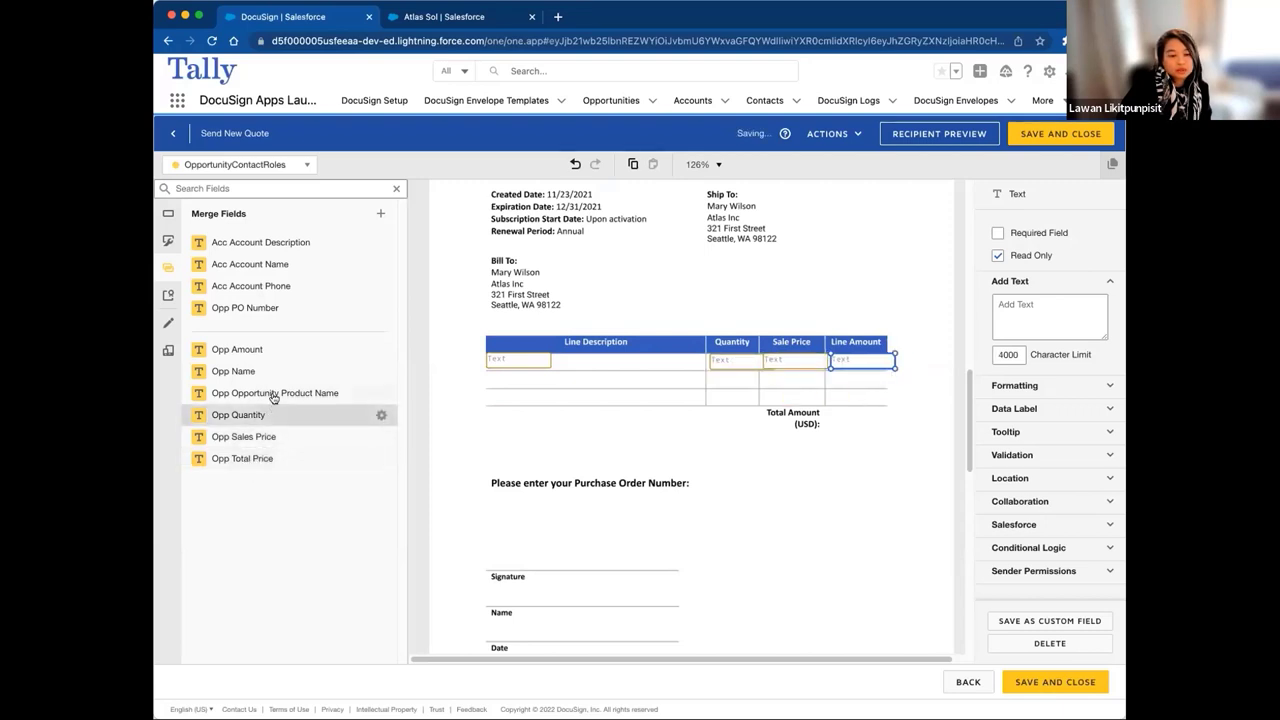
Step: Fill the table's second row with the product name, quantity, total price and sales price merge fields under their matching columns
left_click_drag(270, 395, 489, 376)
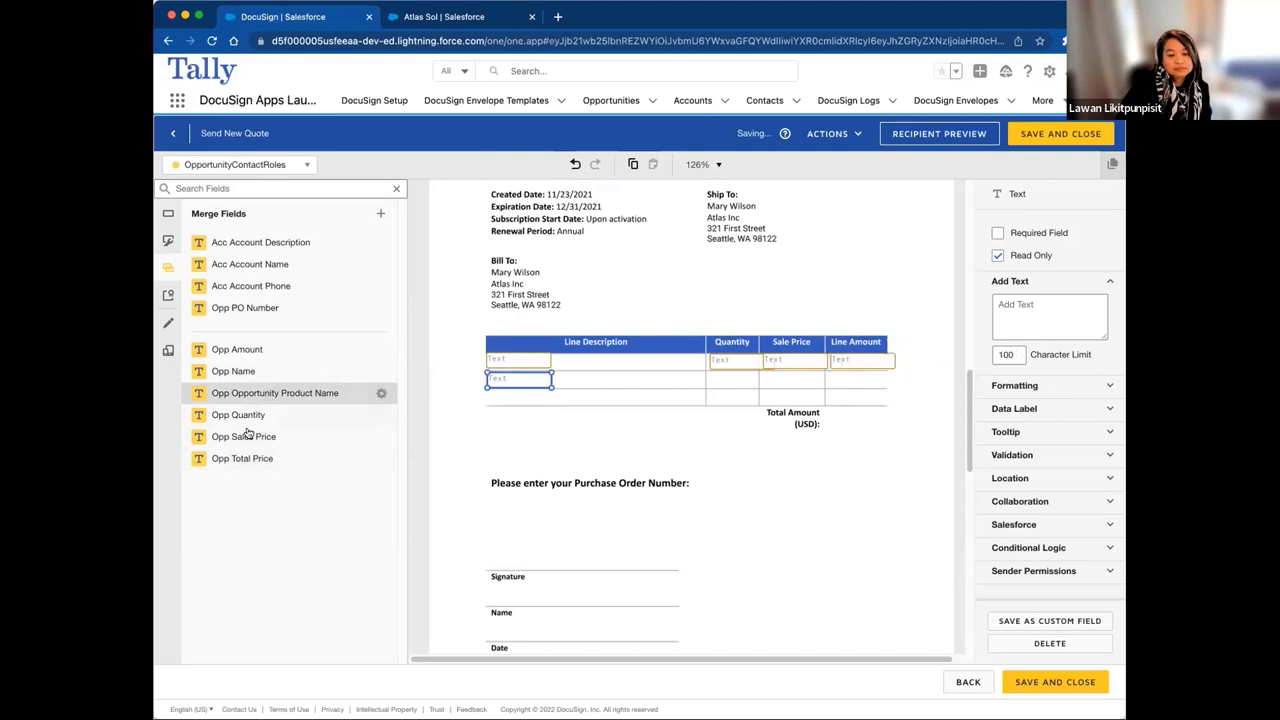
left_click_drag(263, 416, 712, 374)
left_click_drag(243, 458, 836, 376)
left_click_drag(245, 437, 770, 378)
Step: Place the product name, quantity, sales price and total price merge fields in the table's third row
left_click_drag(397, 393, 490, 396)
left_click_drag(251, 414, 712, 398)
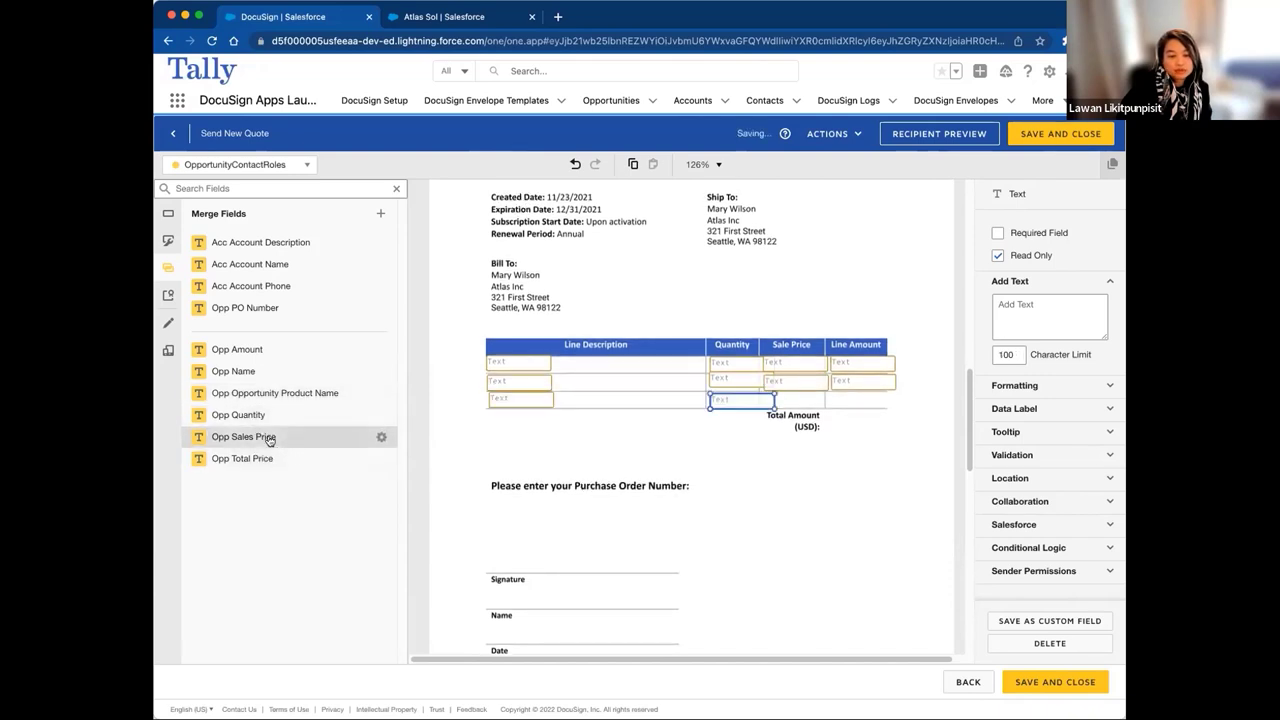
left_click_drag(270, 437, 796, 400)
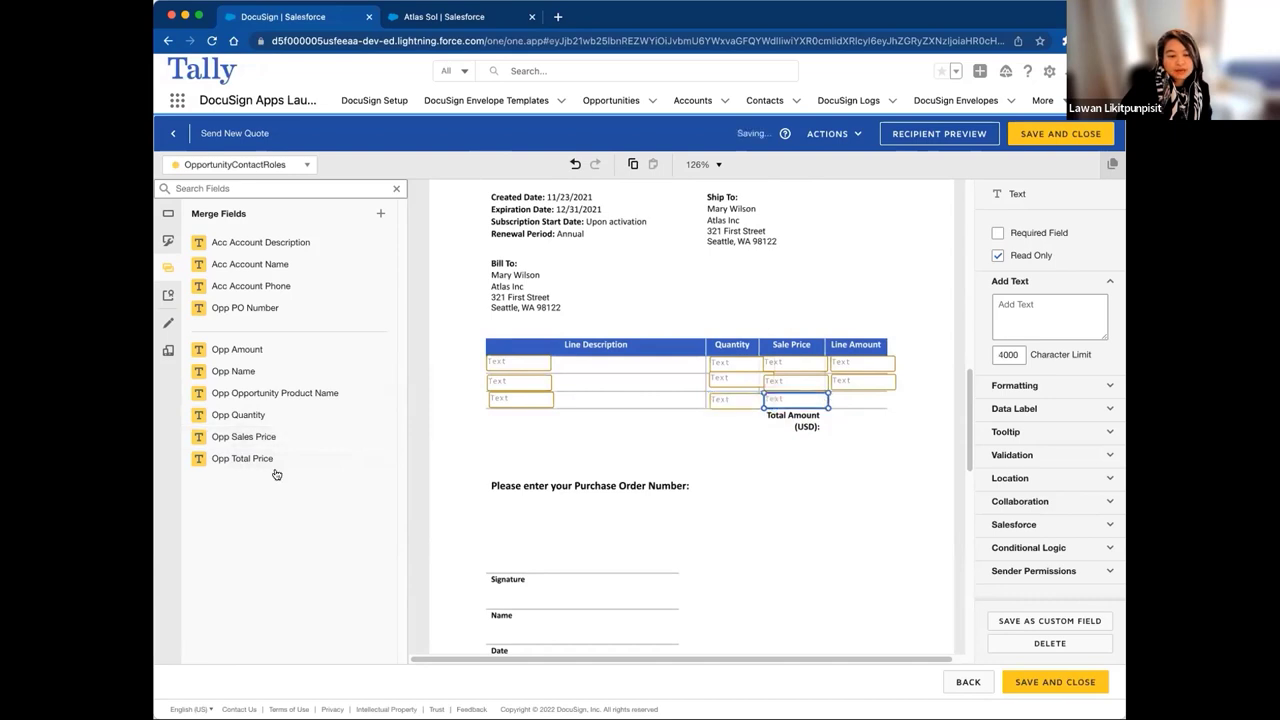
left_click_drag(275, 462, 830, 398)
Step: Widen the three product name fields together so they span the Line Description column
left_click(530, 363)
left_click(534, 380, "shift")
left_click(534, 397, "shift")
left_click_drag(670, 357, 704, 358)
left_click(576, 447)
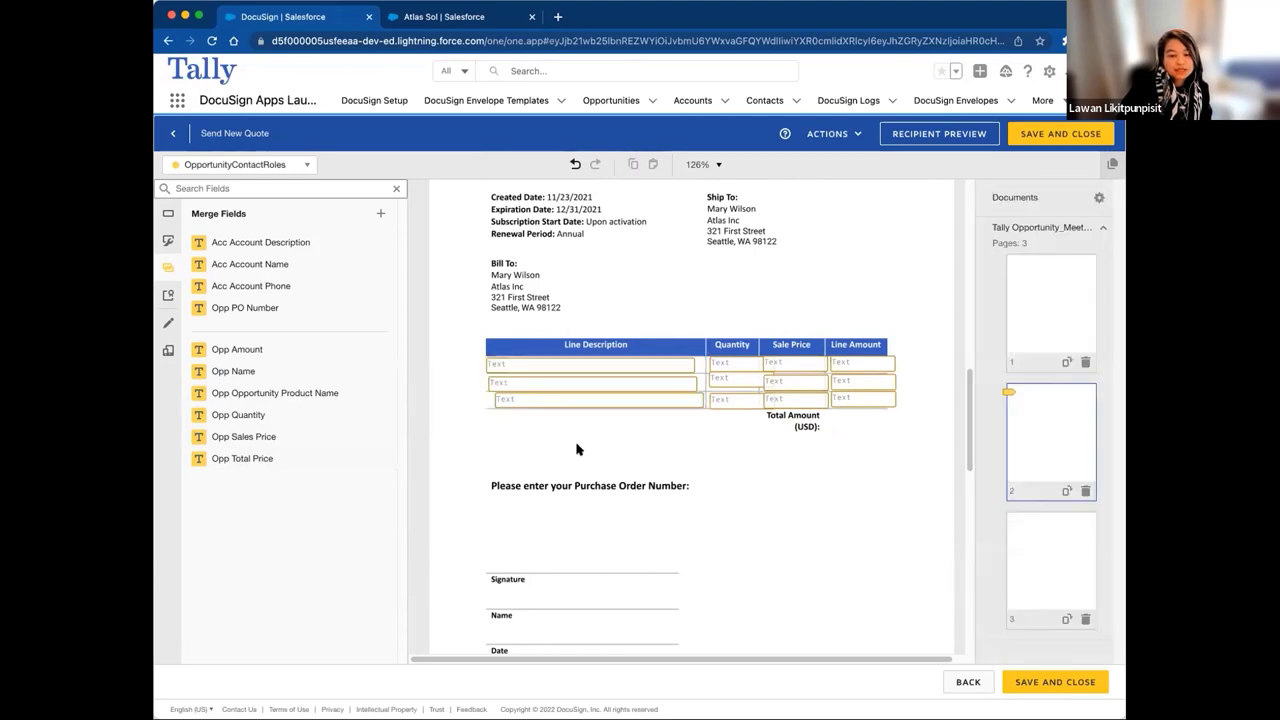
Step: Place the Opp Amount merge field beside Total Amount (USD) and review its custom field details without changing them
left_click_drag(211, 350, 831, 419)
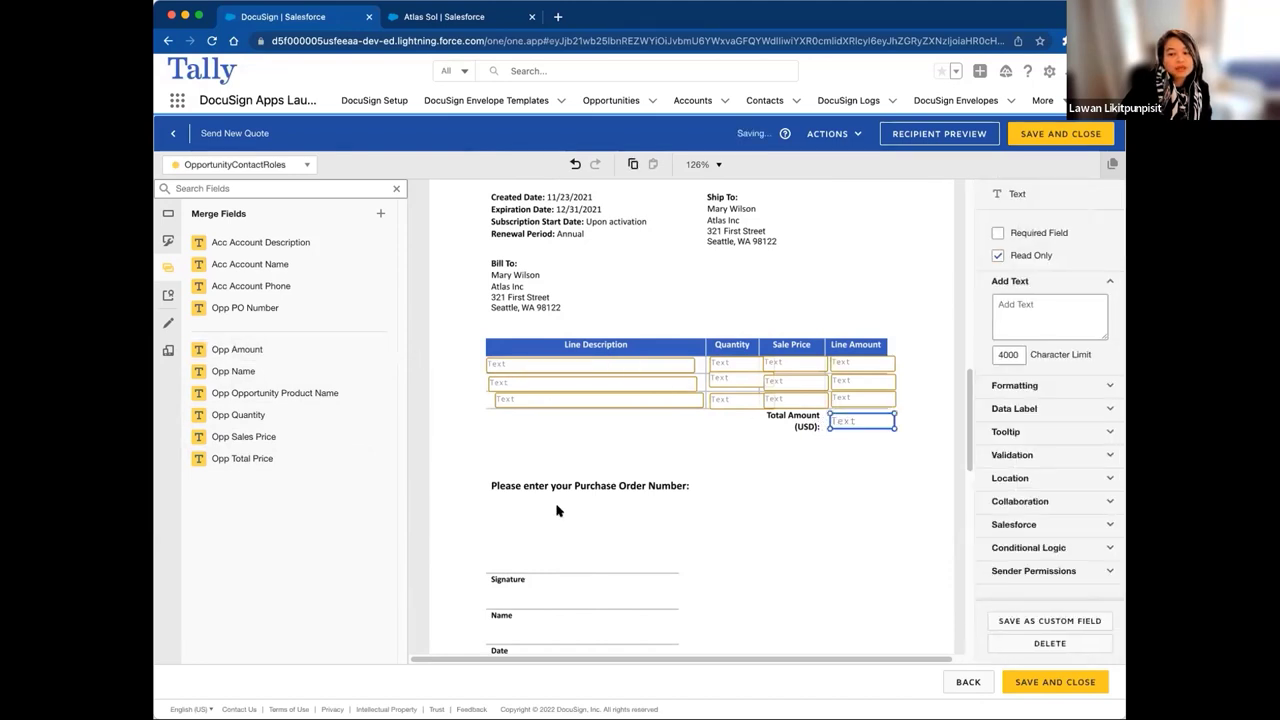
left_click(257, 349)
left_click(380, 351)
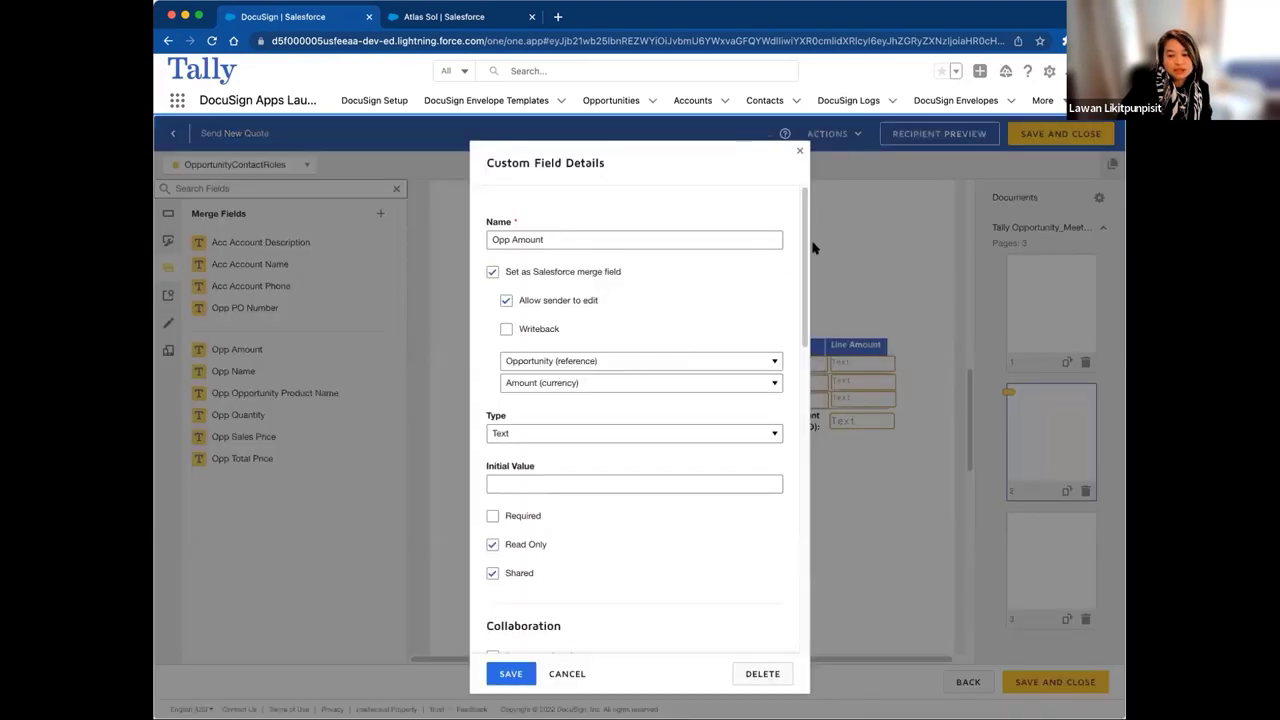
scroll(805, 262, "down", 3)
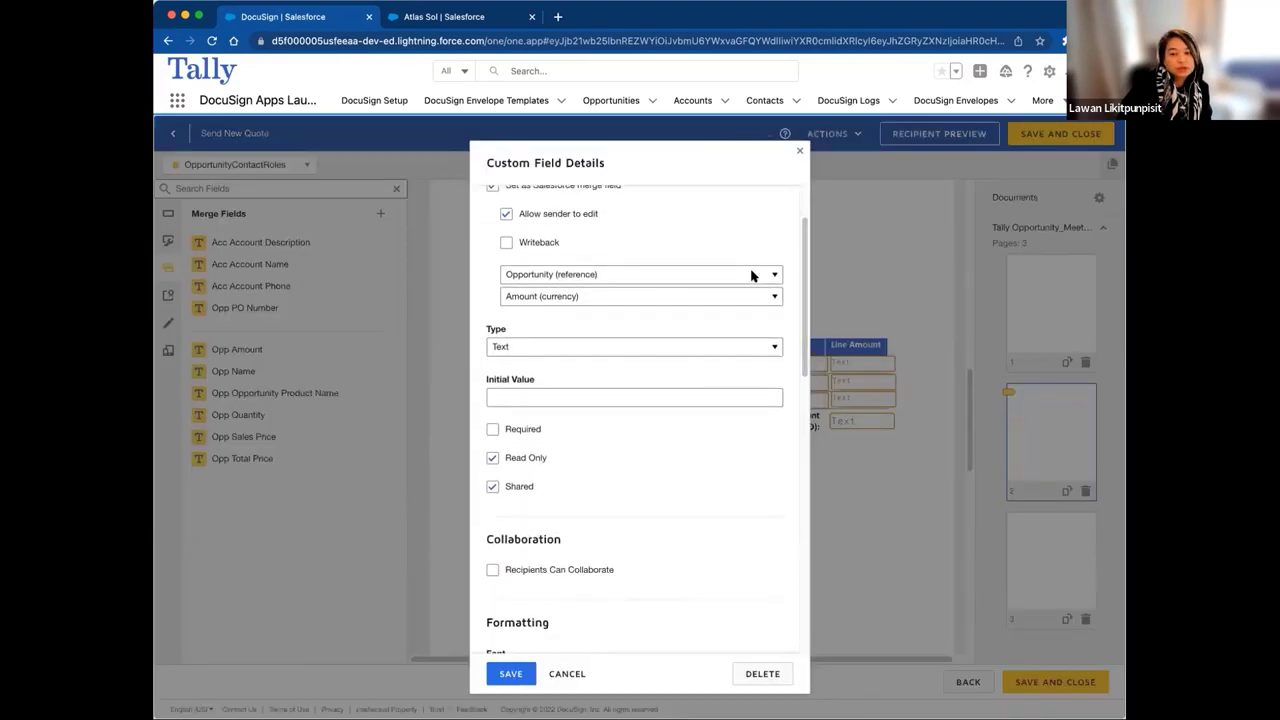
scroll(800, 265, "up", 3)
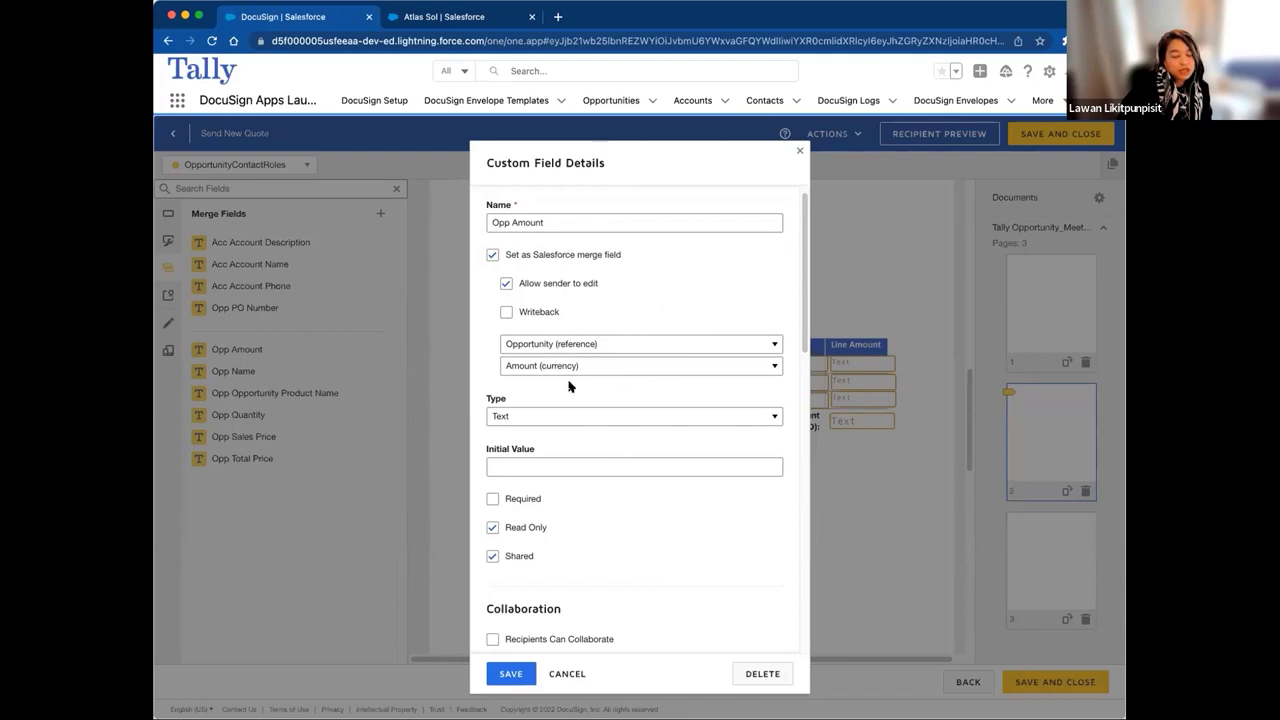
left_click(580, 670)
Step: Place the standard Signature, Date Signed and Name fields on their matching lines in the signature block
scroll(972, 462, "down", 2)
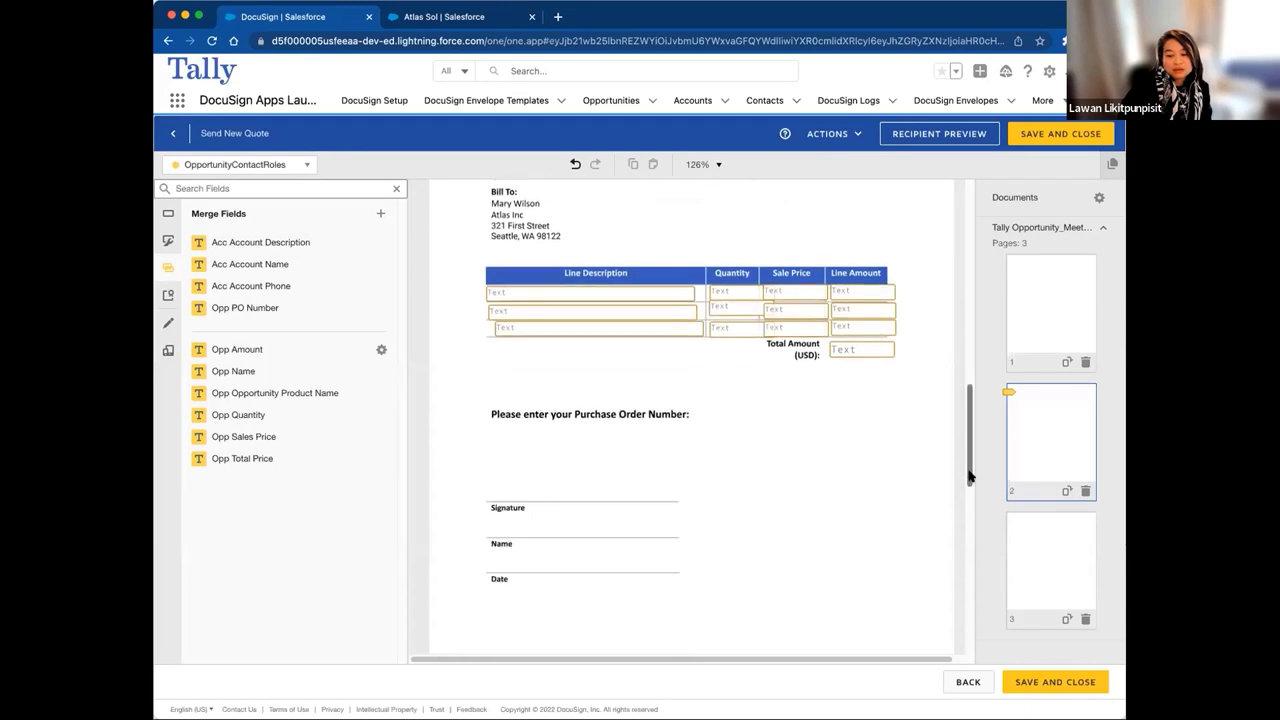
left_click(169, 215)
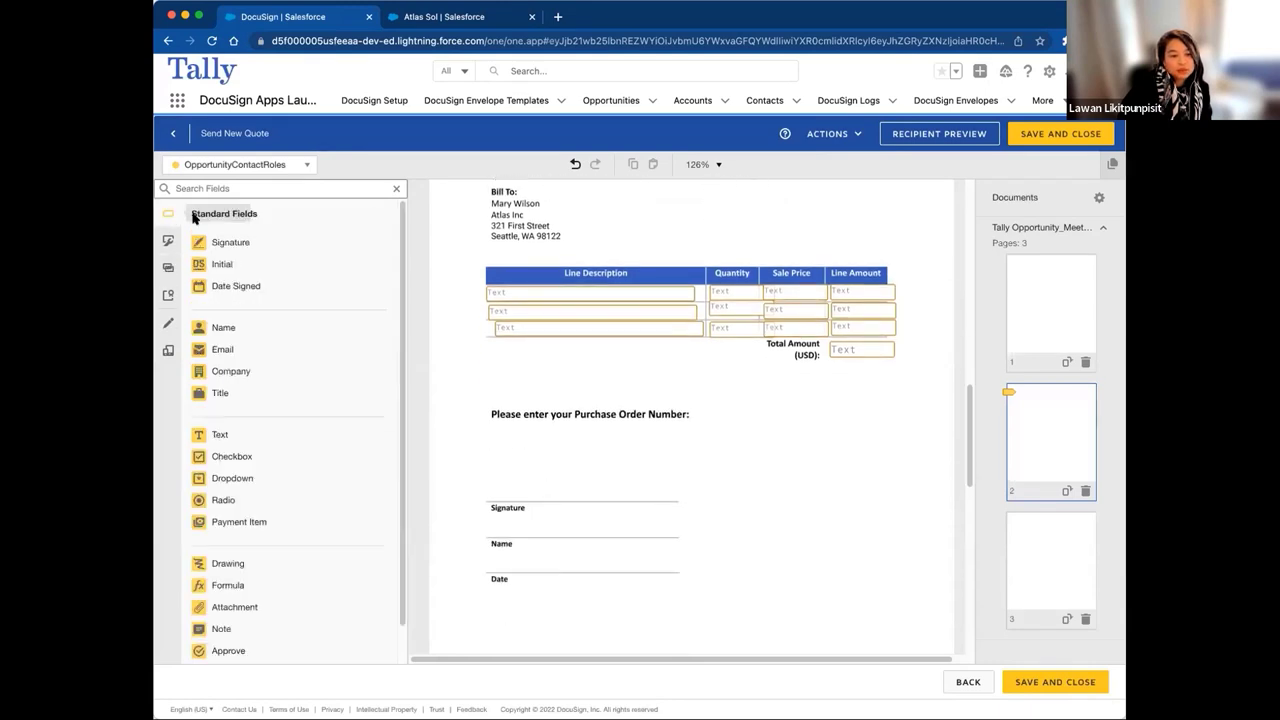
left_click_drag(227, 243, 512, 482)
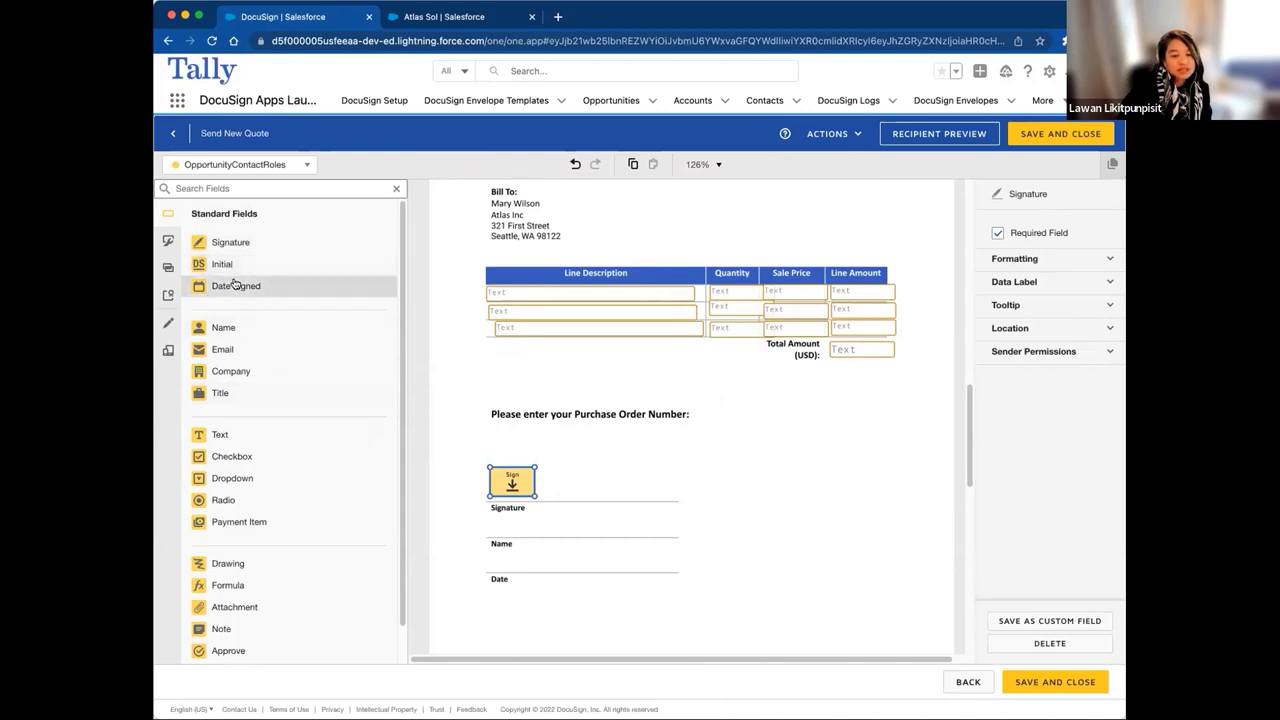
mouse_move(238, 287)
left_mouse_down()
mouse_move(493, 545)
mouse_move(490, 562)
left_mouse_up()
left_click_drag(224, 328, 493, 527)
Step: Place the Opp PO Number merge field after the Purchase Order Number prompt and widen it
left_click(169, 270)
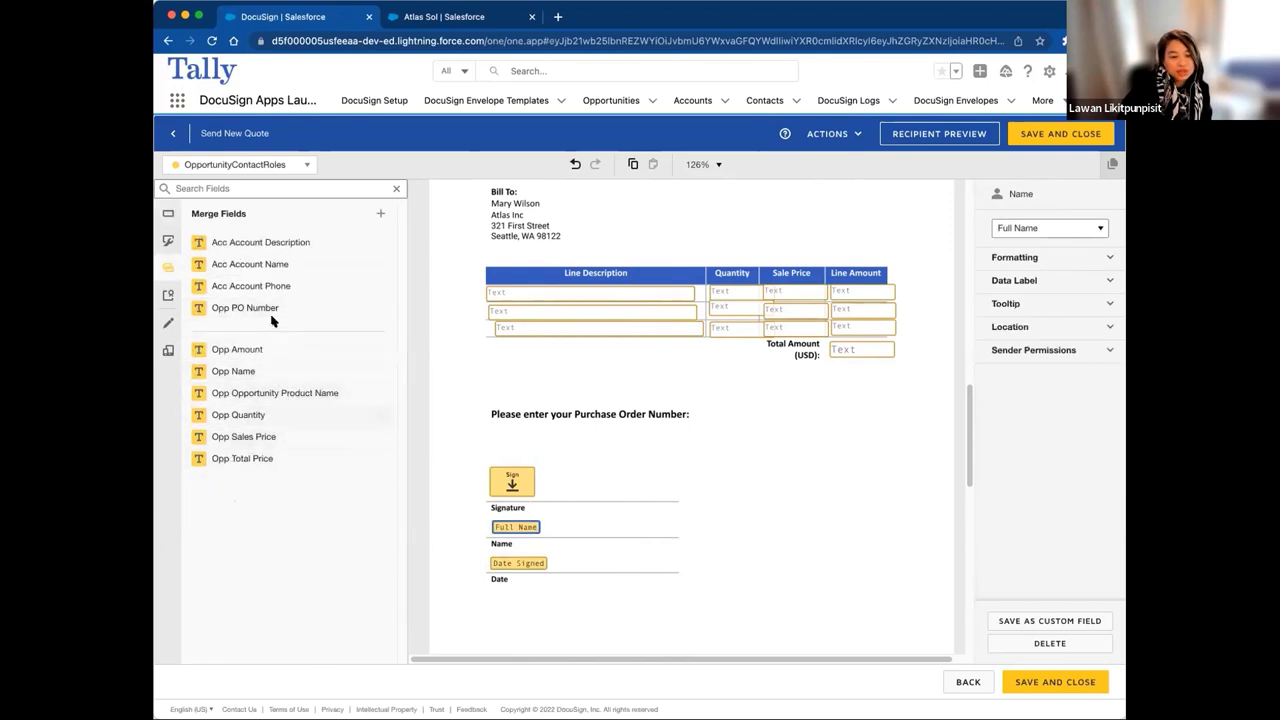
left_click_drag(255, 310, 695, 410)
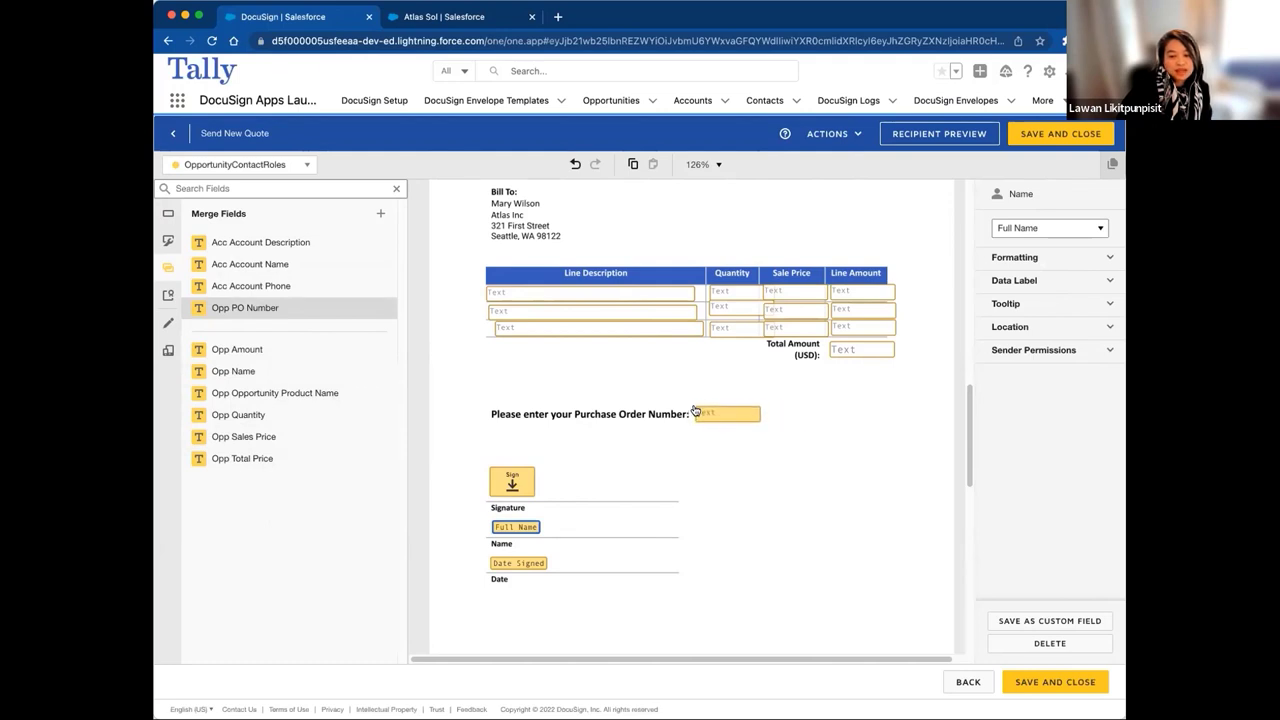
left_click(697, 412)
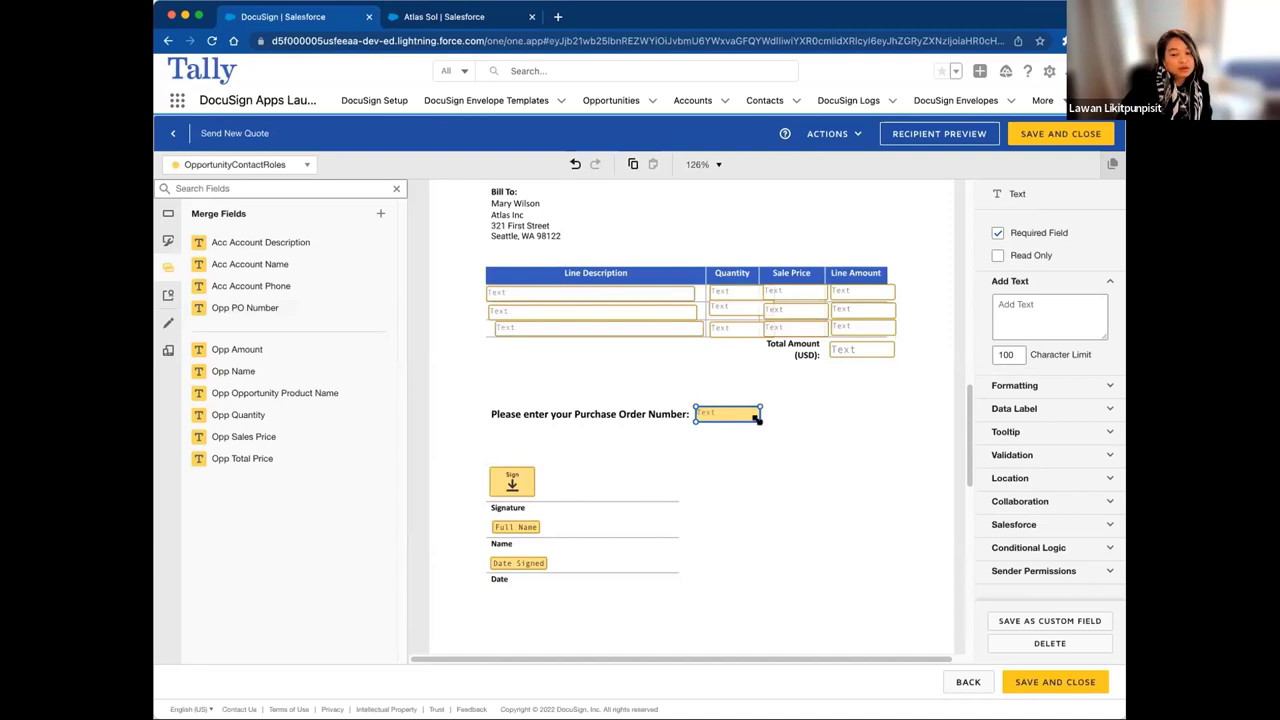
left_click_drag(757, 420, 787, 420)
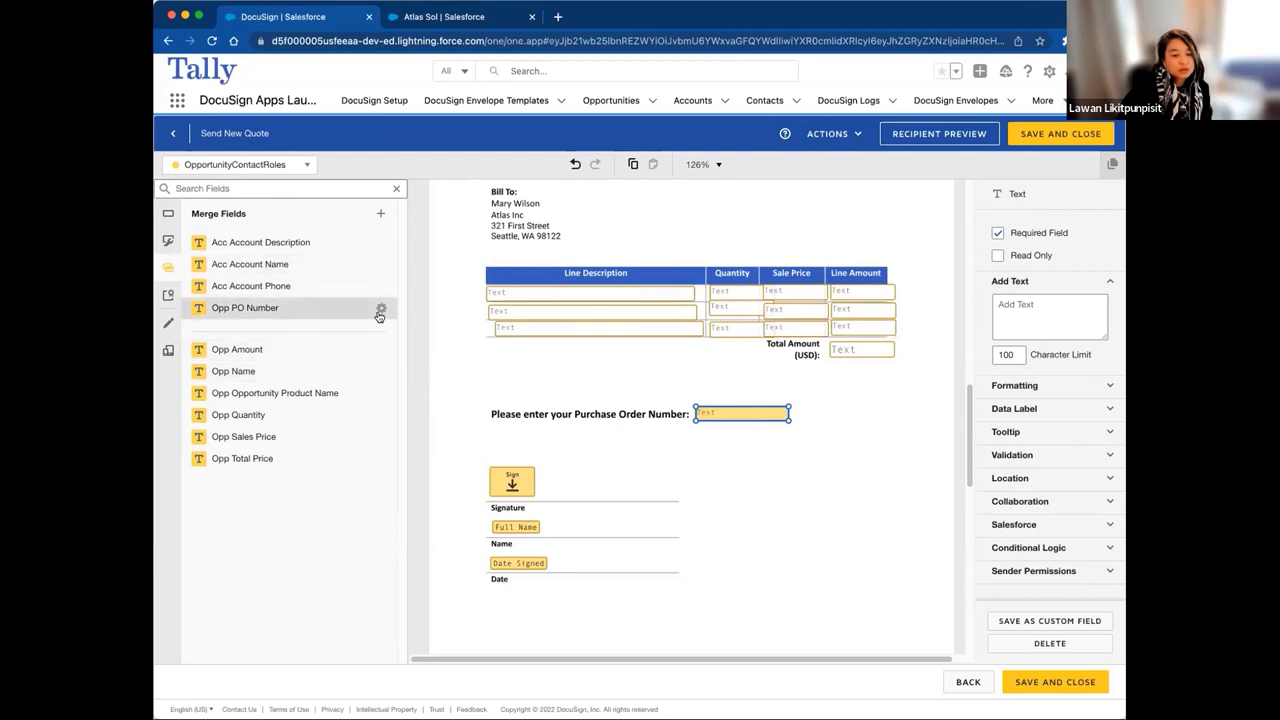
Step: Review the Opp PO Number merge field's details, and finish tagging the document to proceed to the template's options
left_click(380, 311)
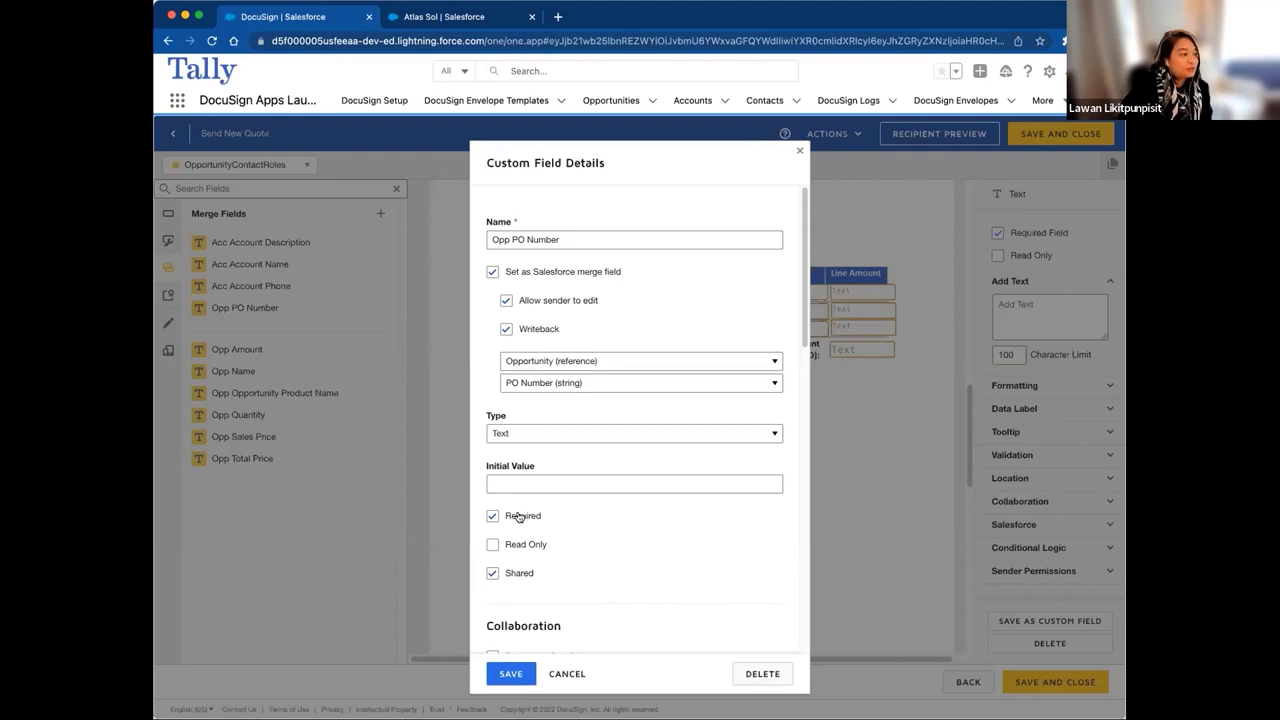
left_click(561, 676)
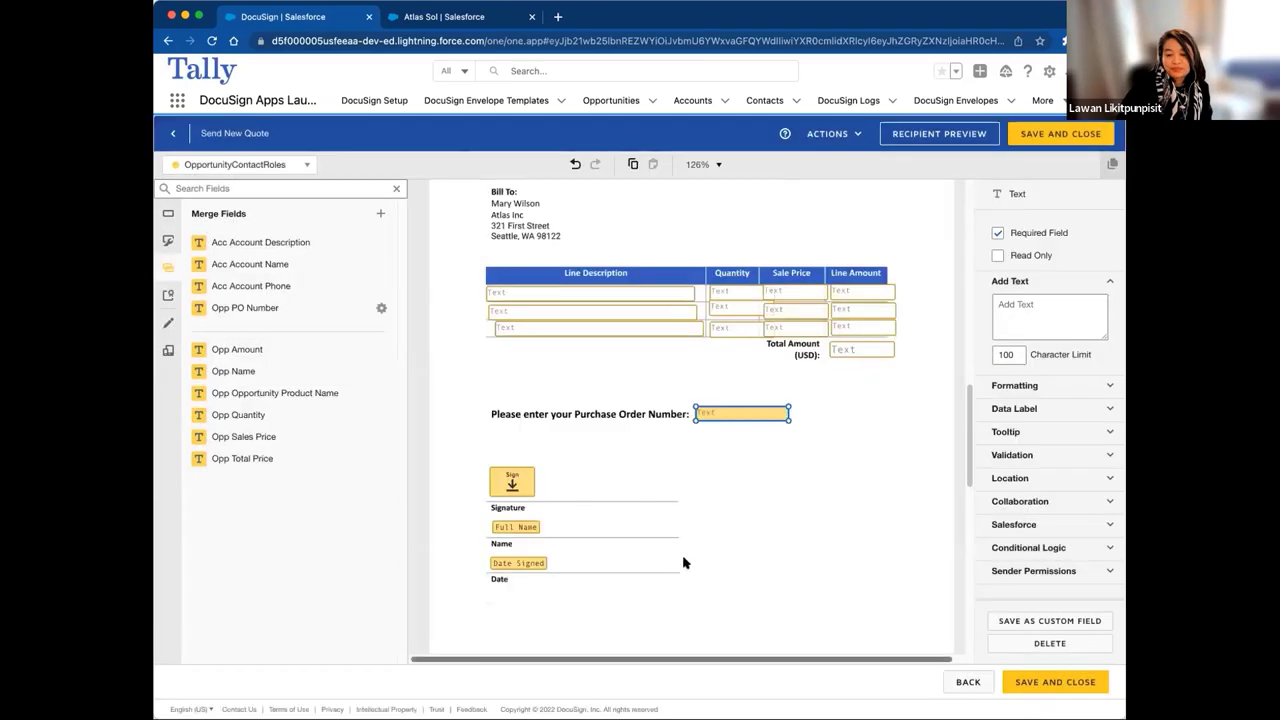
left_click(905, 463)
scroll(964, 475, "down", 5)
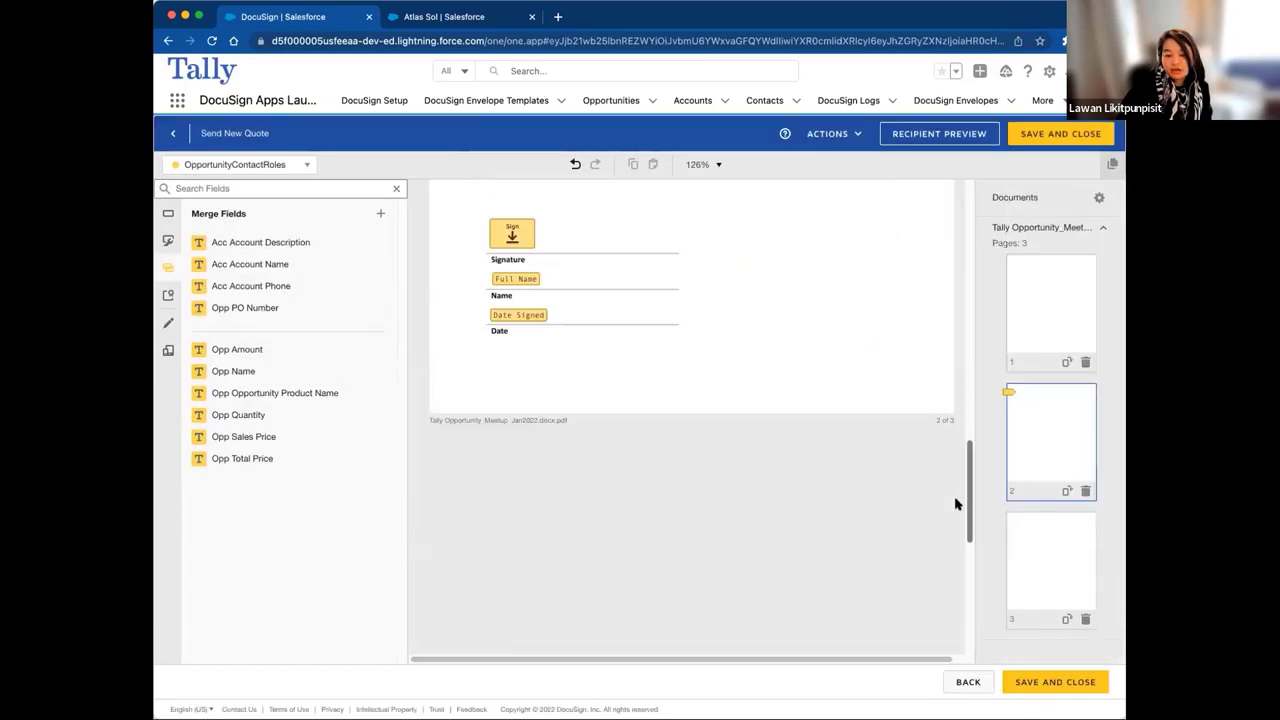
scroll(960, 495, "up", 5)
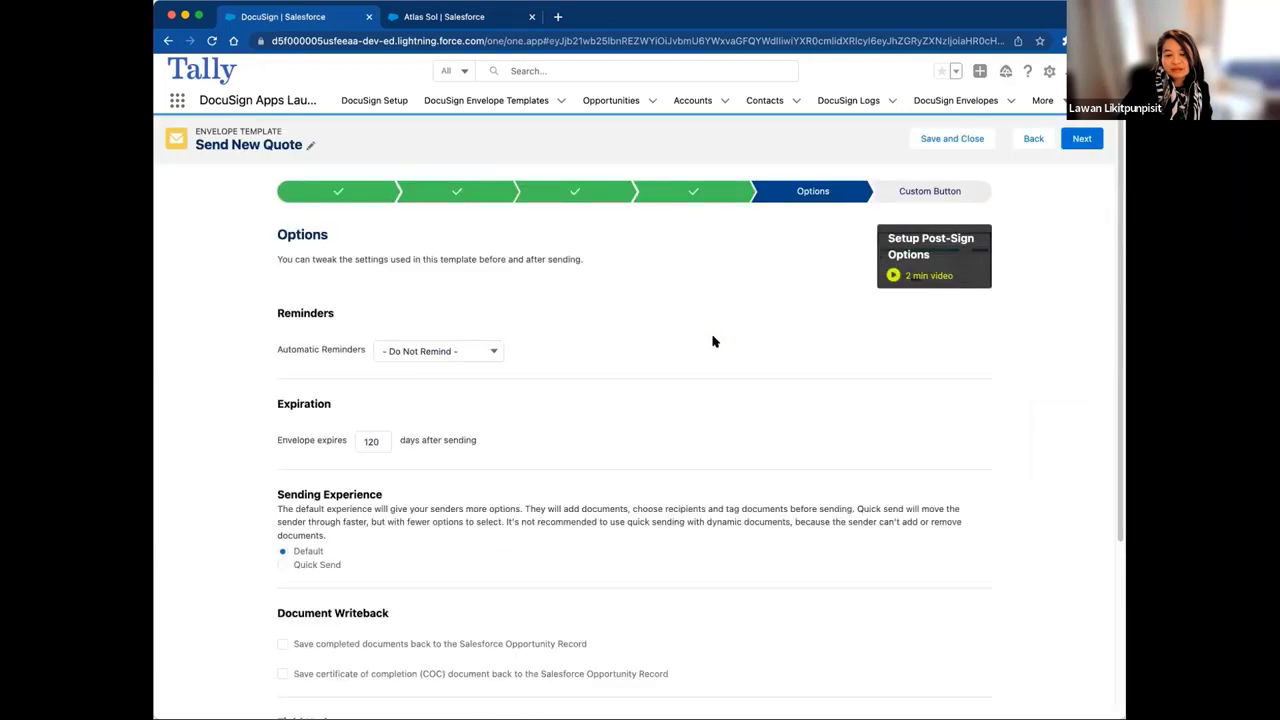
Step: Review the available automatic reminder intervals for the envelope template
scroll(736, 421, "down", 1)
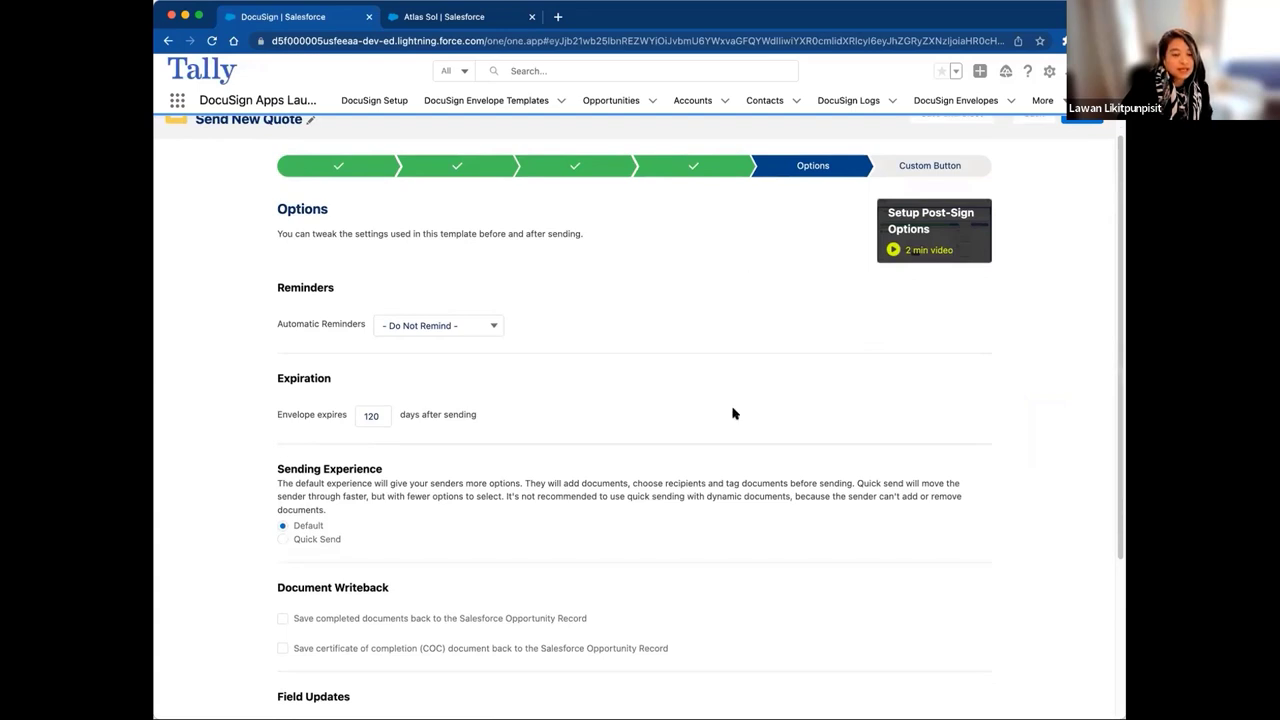
scroll(733, 413, "down", 3)
left_click(467, 250)
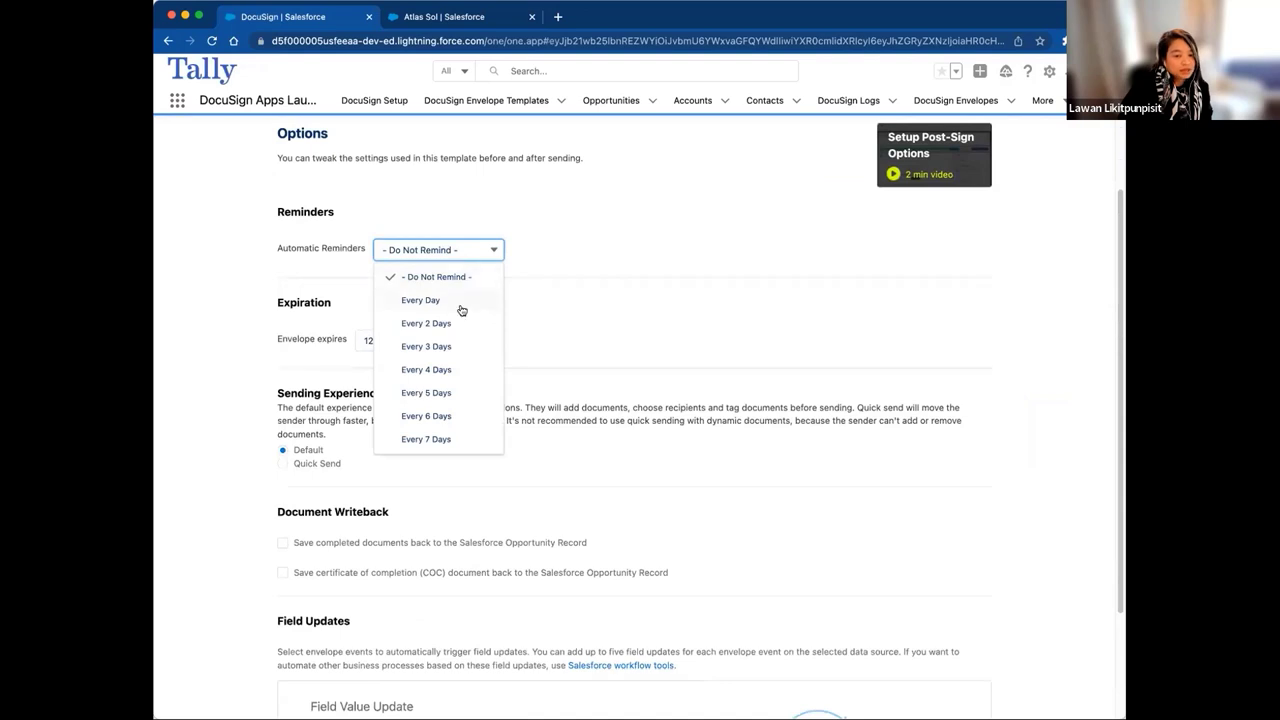
left_click(614, 249)
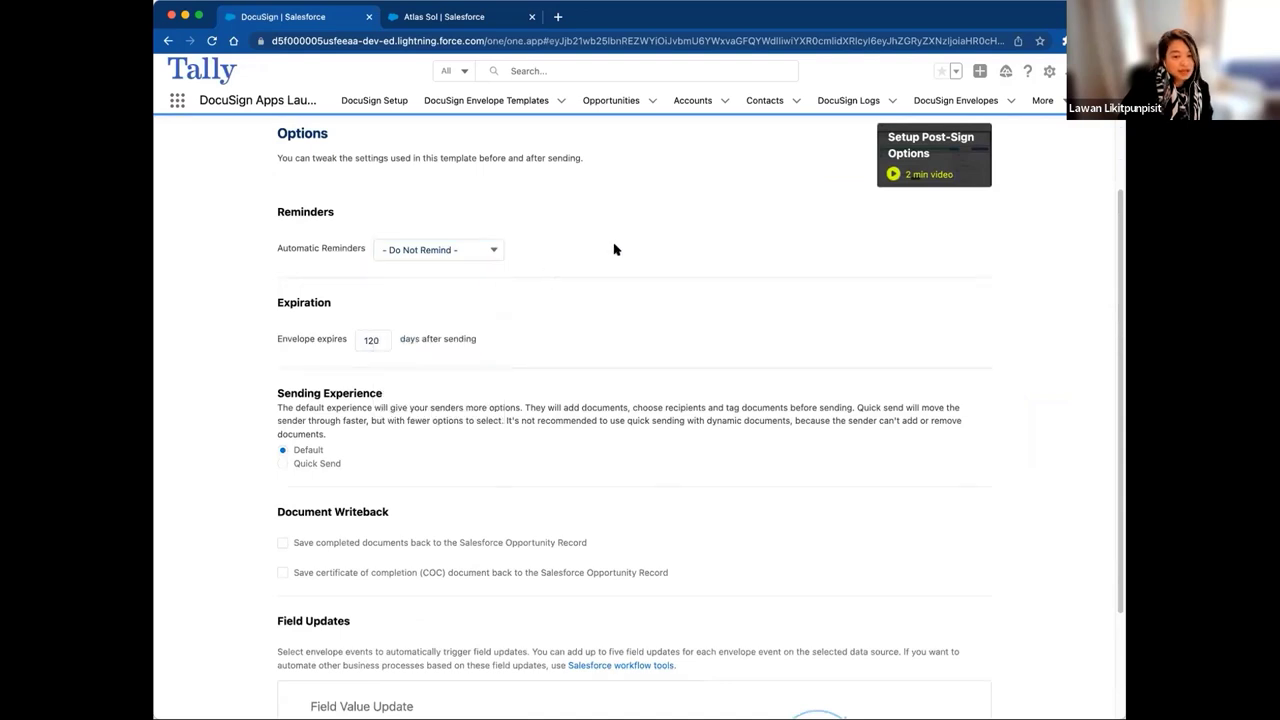
Step: Set the envelope to expire 30 days after sending
scroll(510, 338, "down", 1)
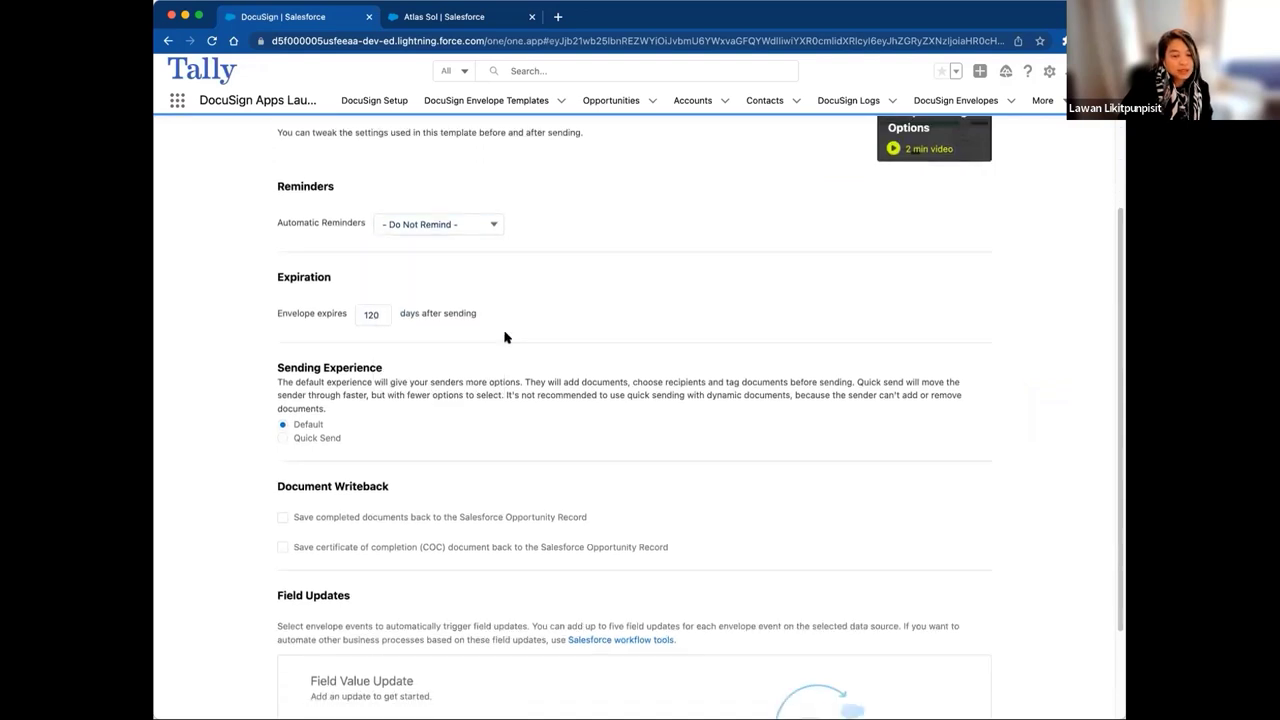
left_click(376, 316)
key("BackSpace")
key("BackSpace")
key("BackSpace")
type("30")
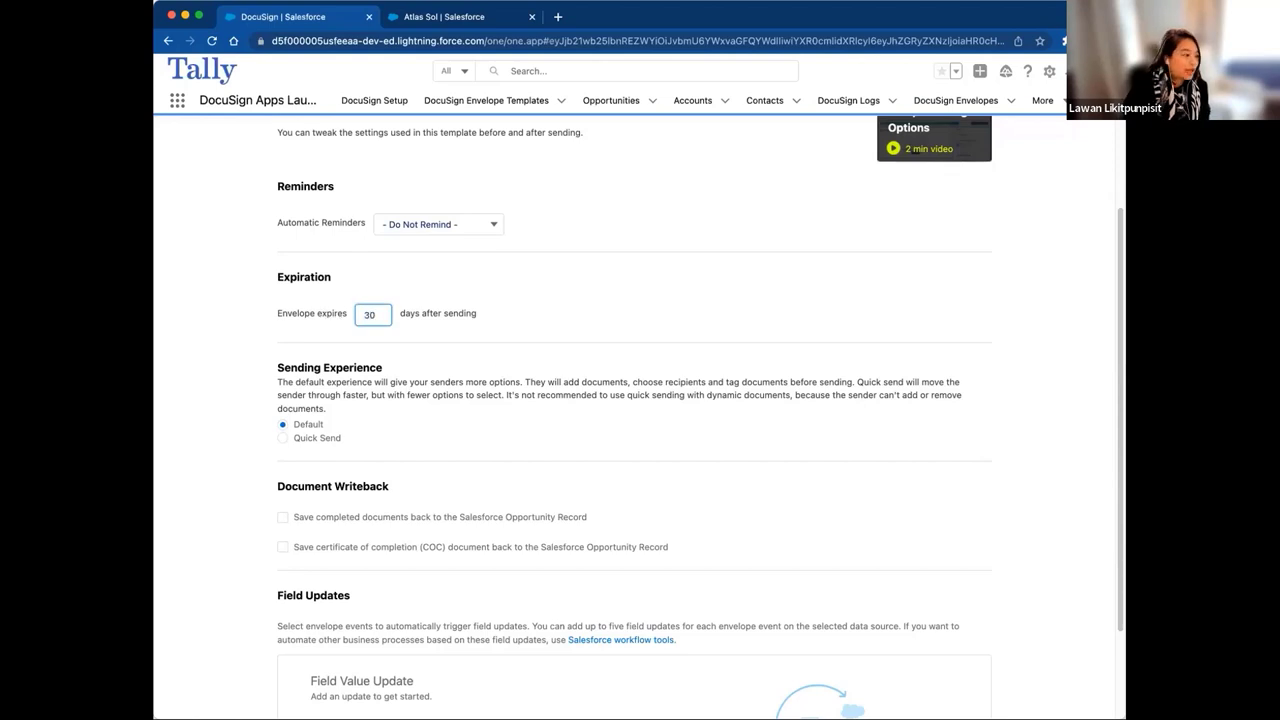
left_click(597, 398)
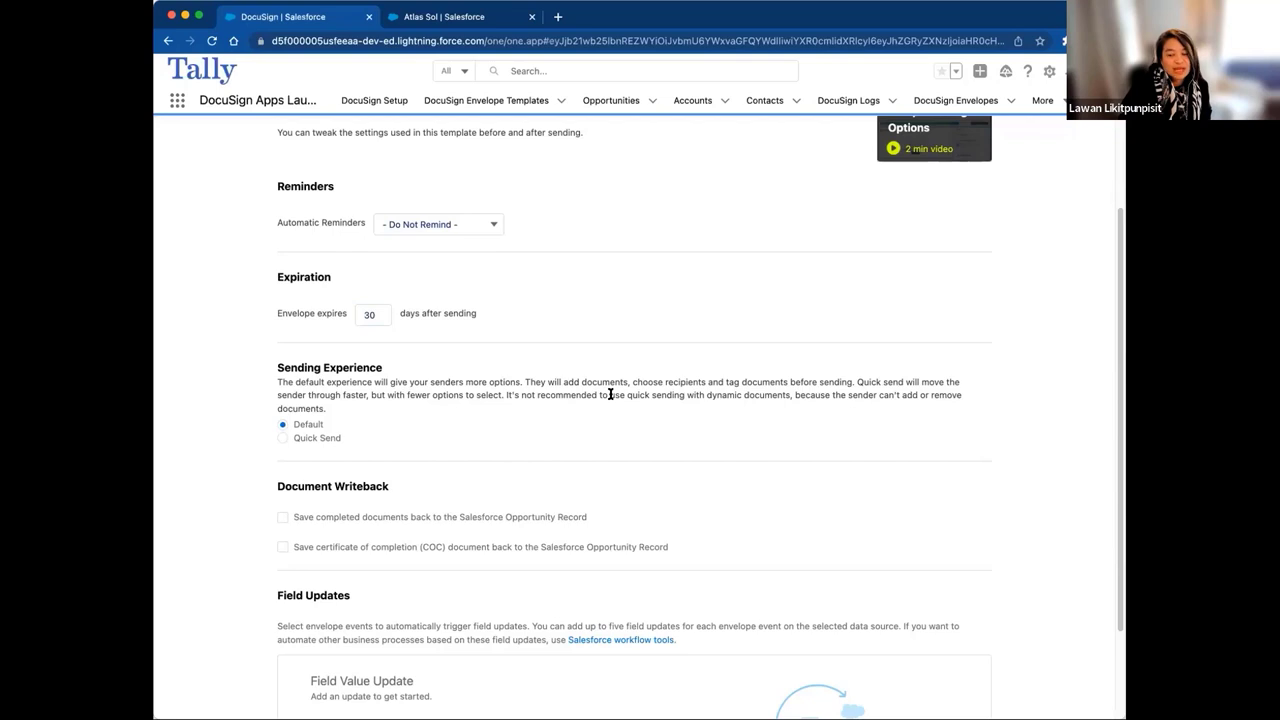
Step: Set the template's sending experience to Quick Send
scroll(697, 356, "down", 1)
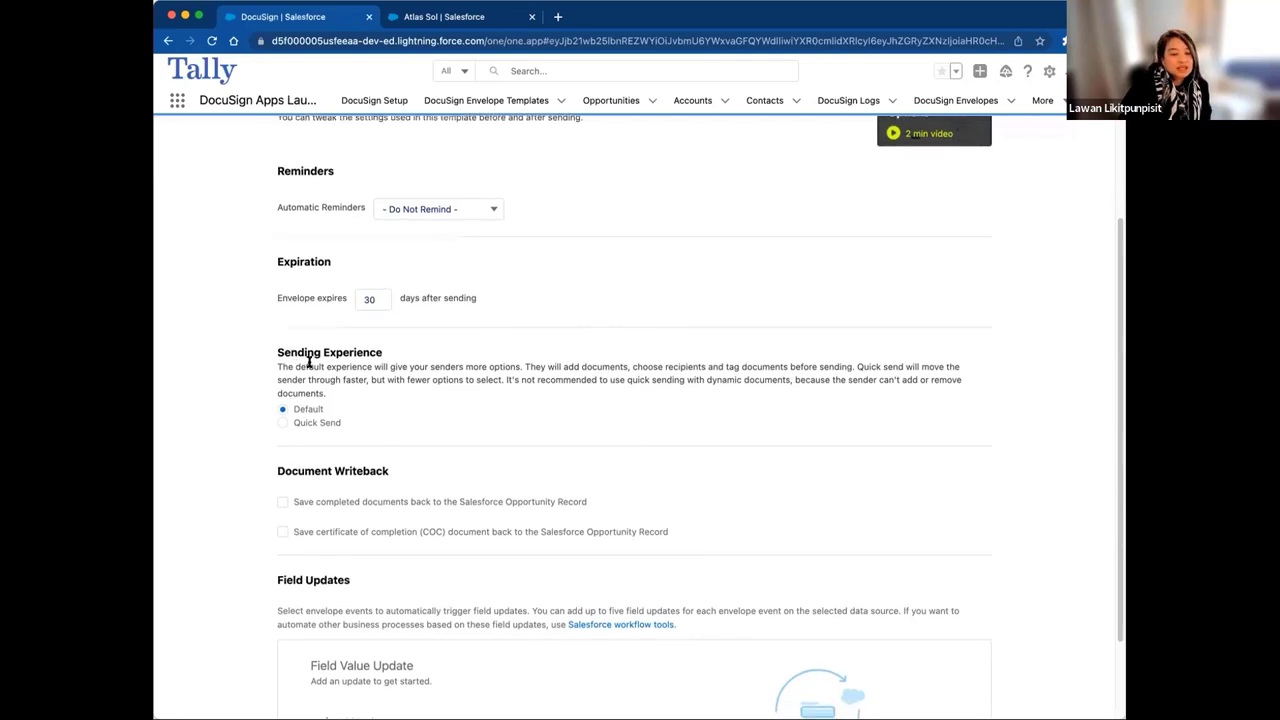
double_click(366, 351)
triple_click(466, 366)
left_click(352, 425)
left_click(282, 423)
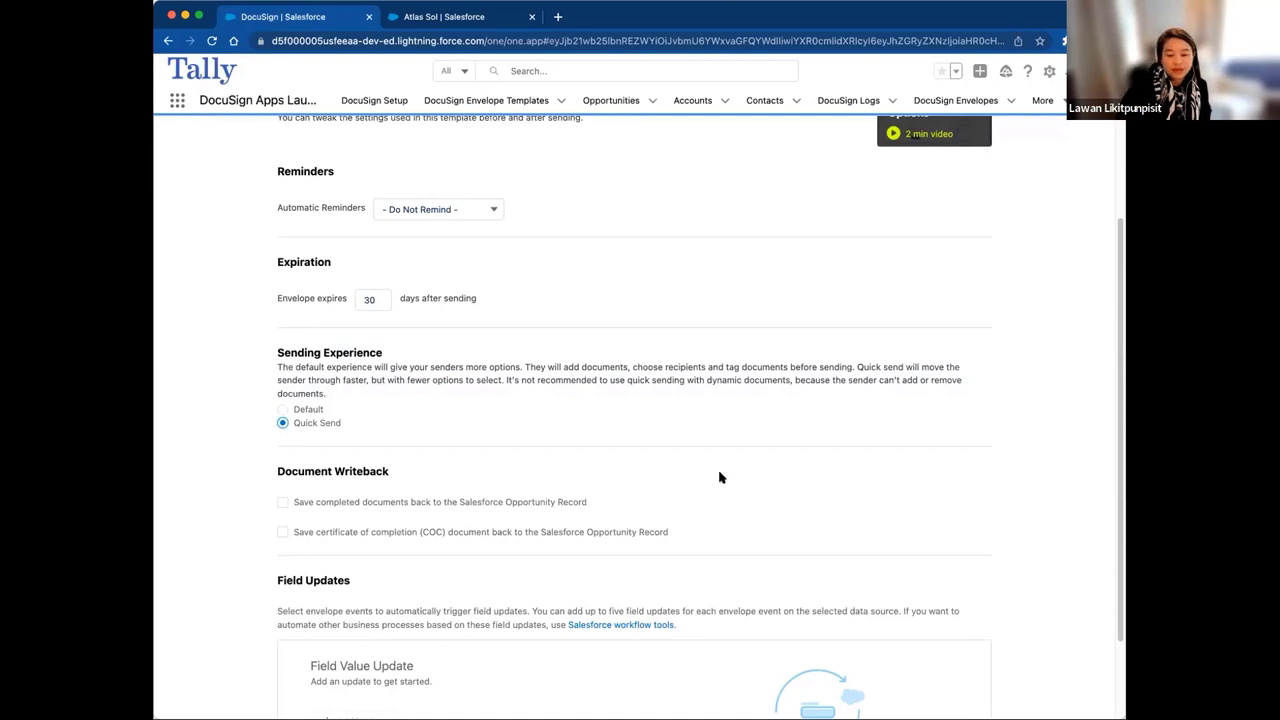
Step: Enable saving completed documents back to the Salesforce Opportunity record
scroll(719, 477, "down", 2)
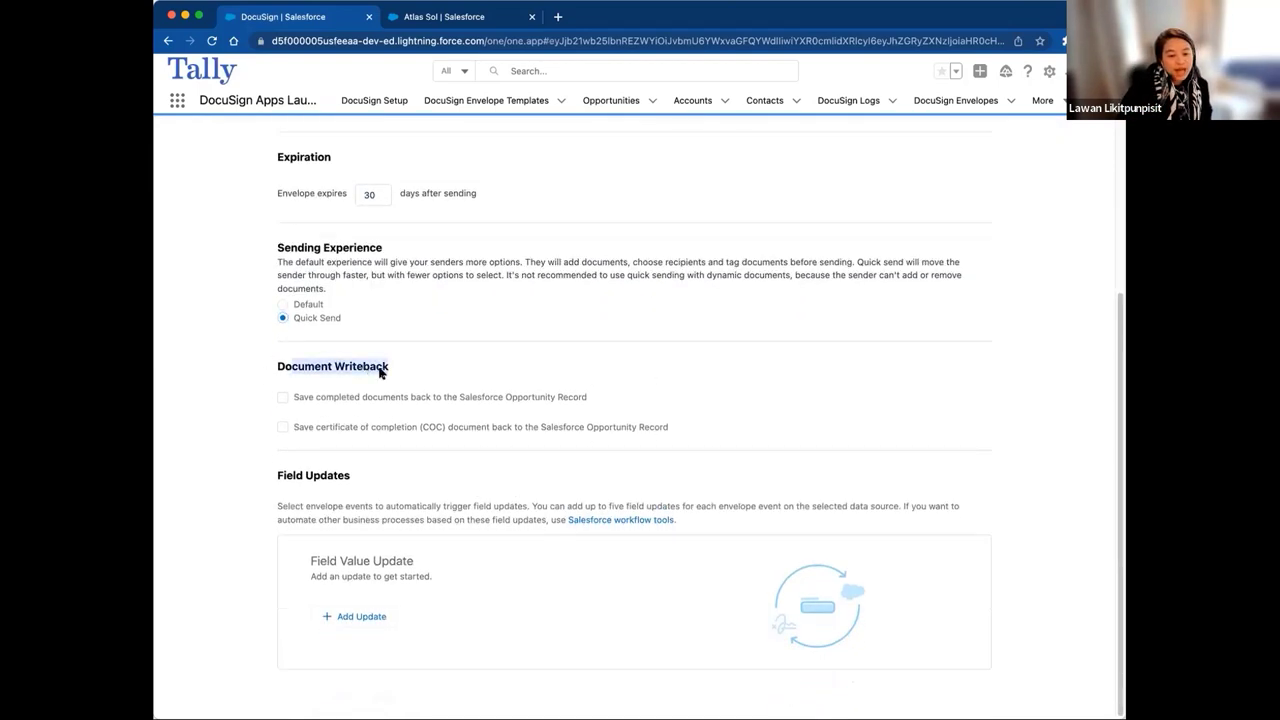
left_click(282, 398)
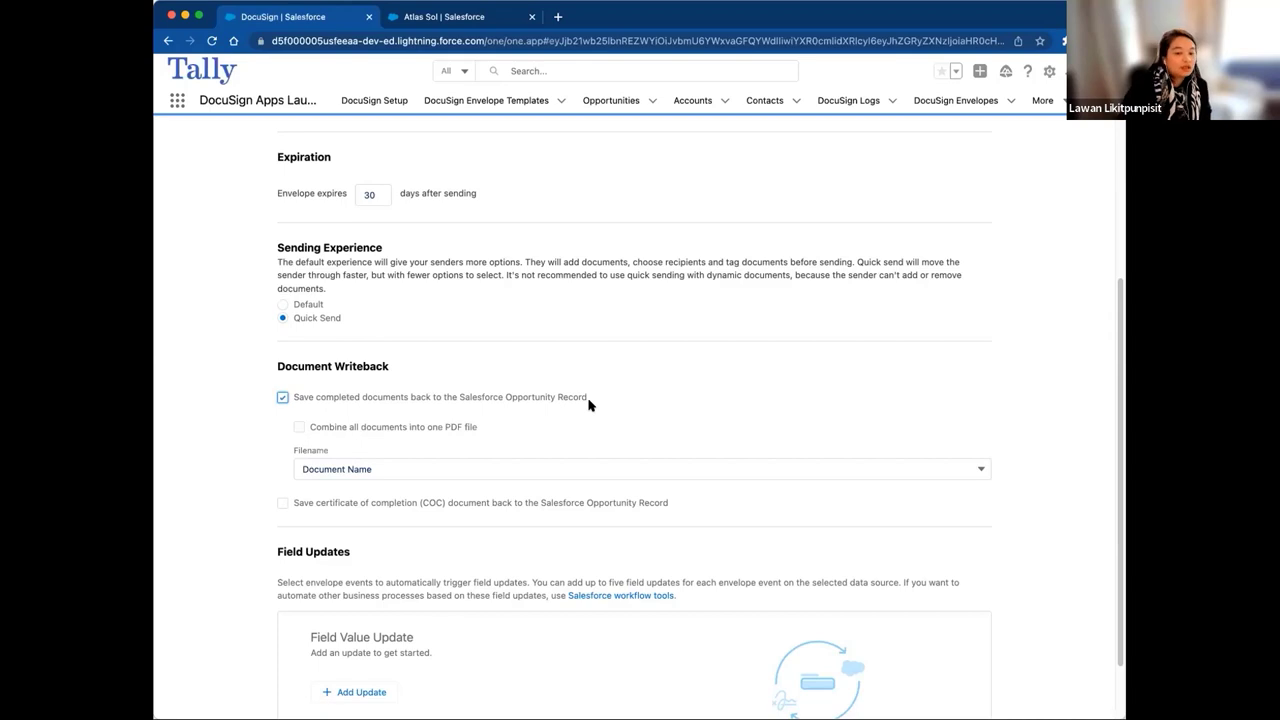
left_click(283, 398)
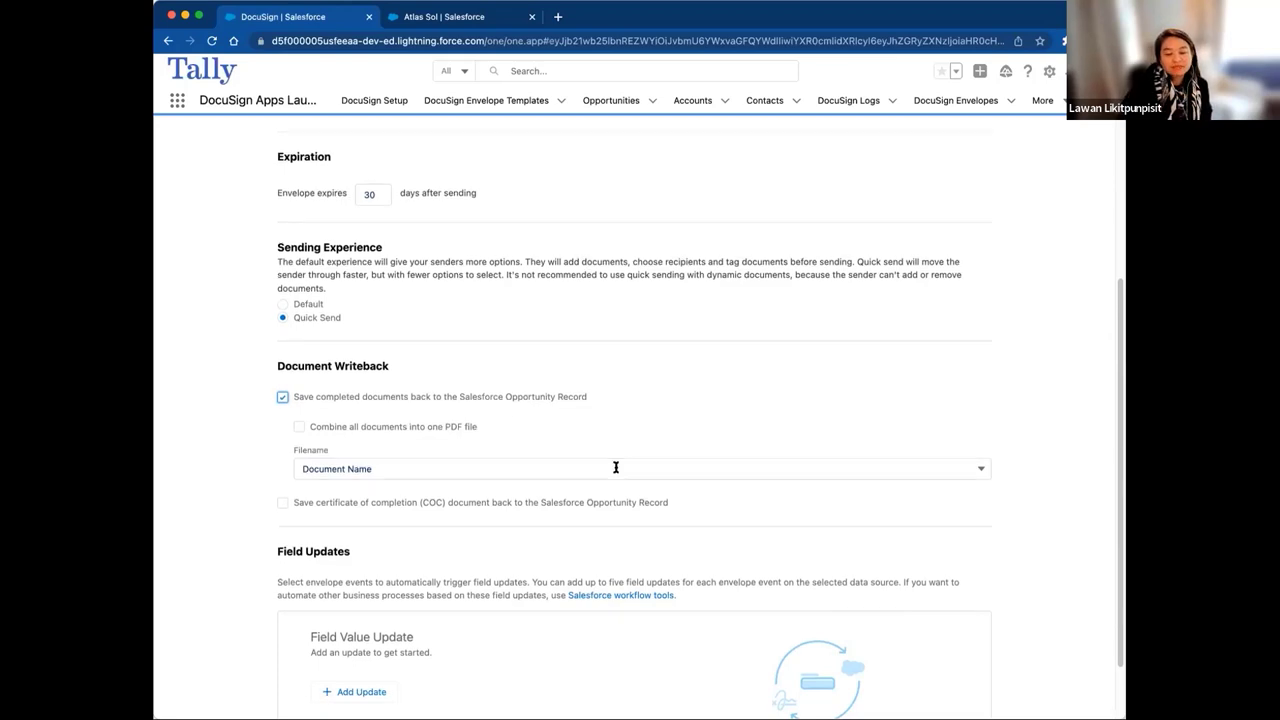
Step: Add a field value update triggered by the Envelope Completed event
scroll(614, 466, "down", 2)
left_click_drag(281, 481, 345, 478)
left_click(438, 510)
triple_click(379, 518)
left_click(371, 515)
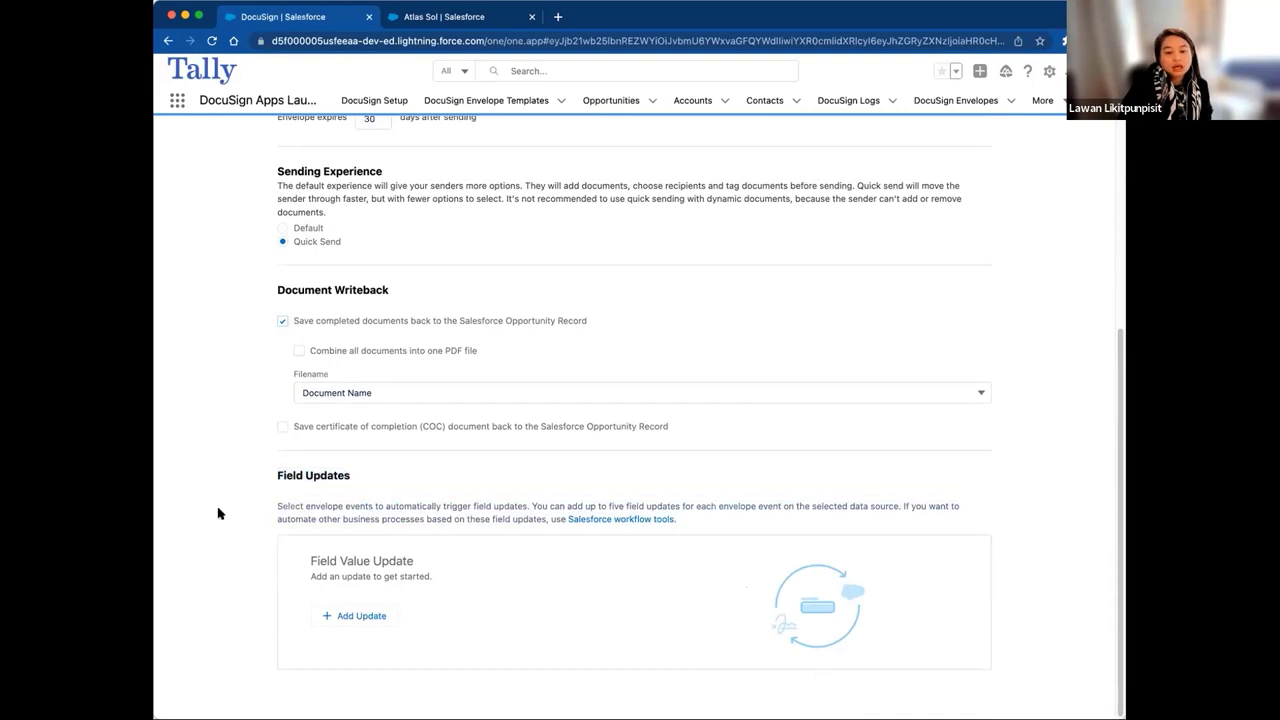
left_click(358, 618)
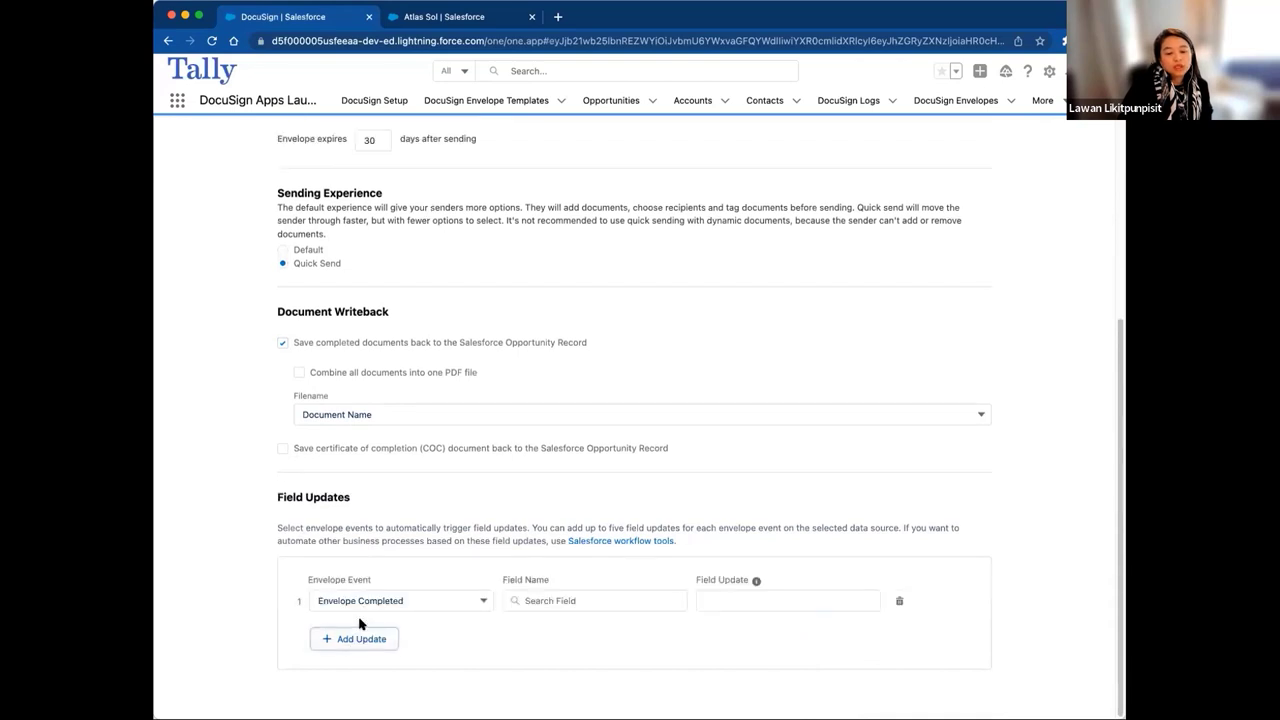
left_click(479, 599)
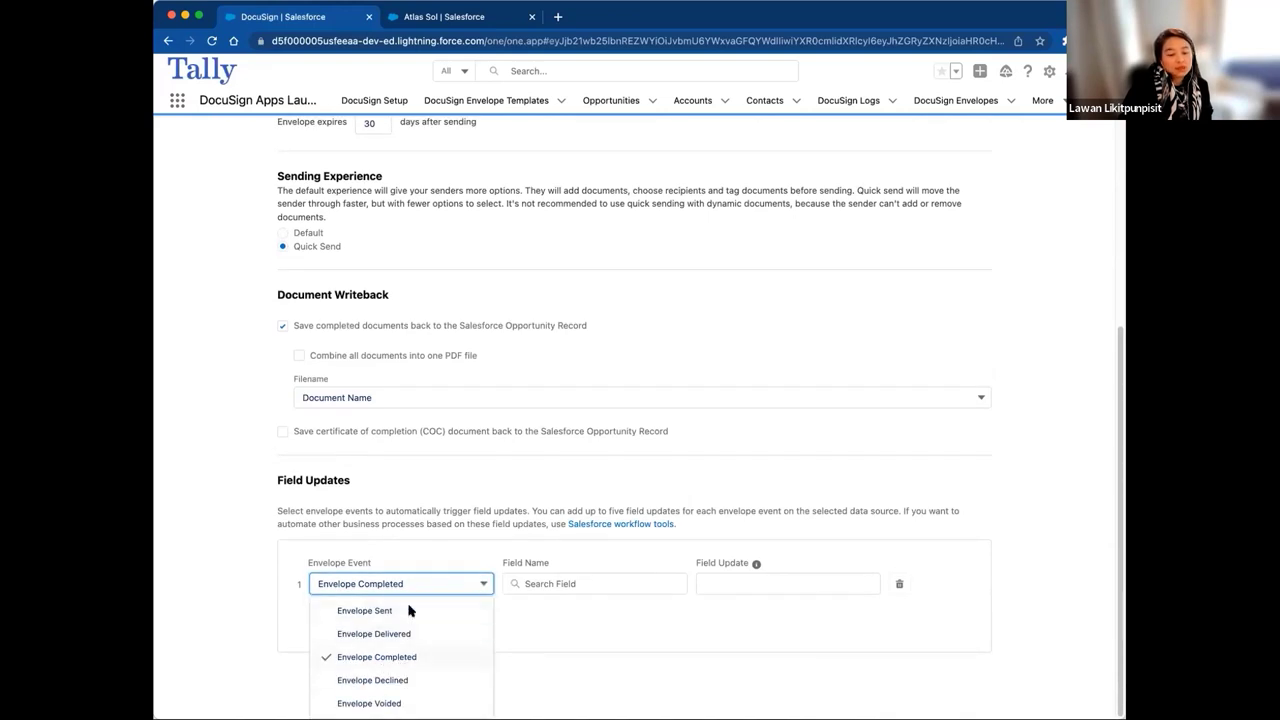
left_click(421, 656)
Step: Make the field update set the opportunity's Stage field to Closed Won
left_click(589, 600)
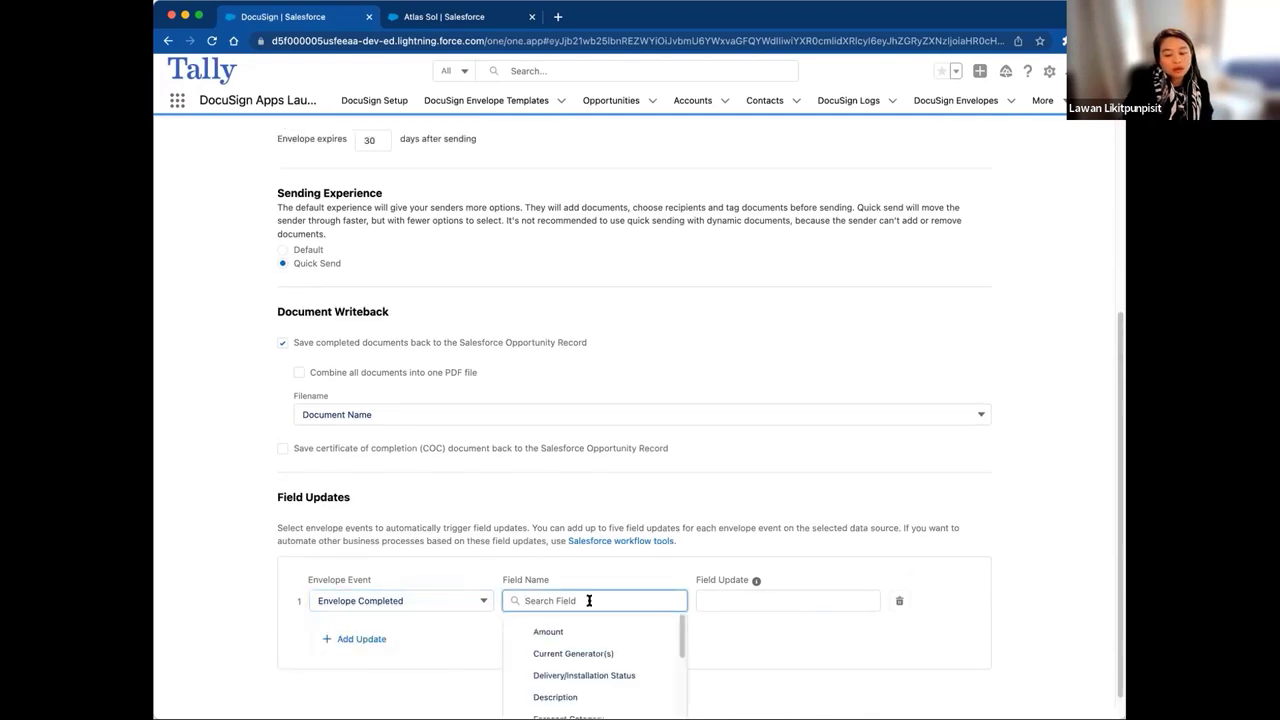
type("Stage")
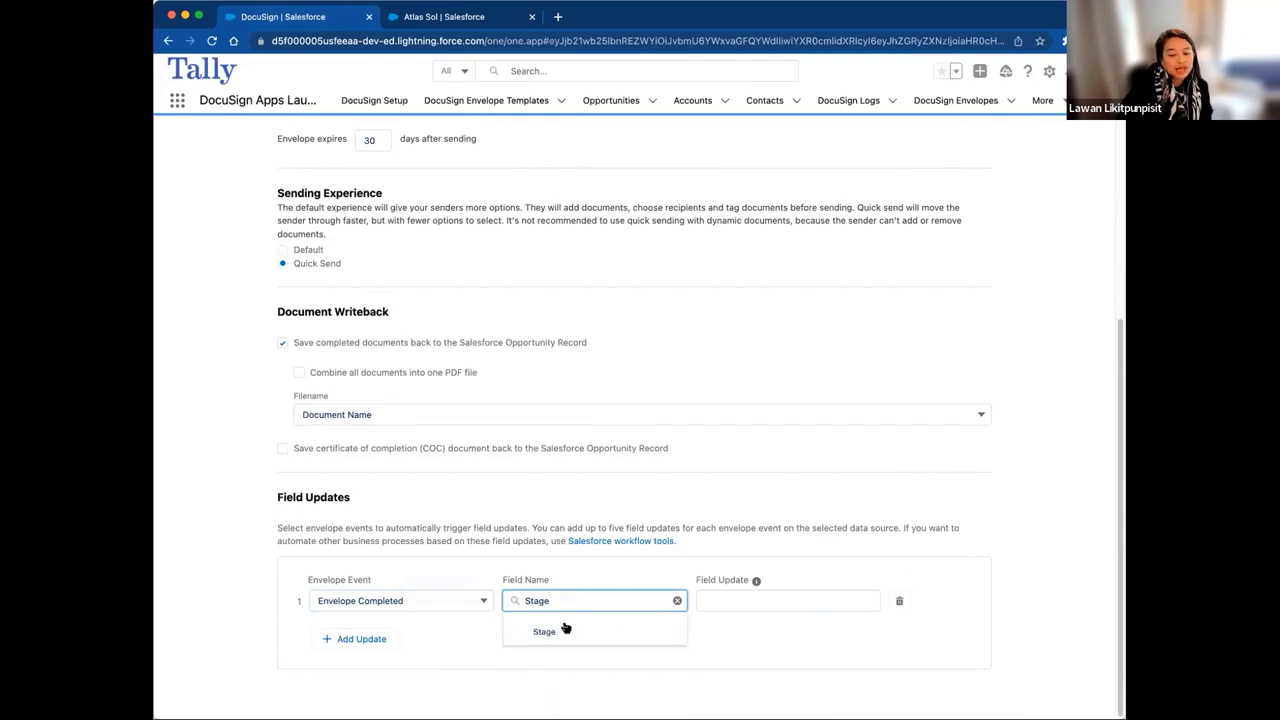
left_click(566, 630)
left_click(775, 608)
scroll(802, 665, "down", 3)
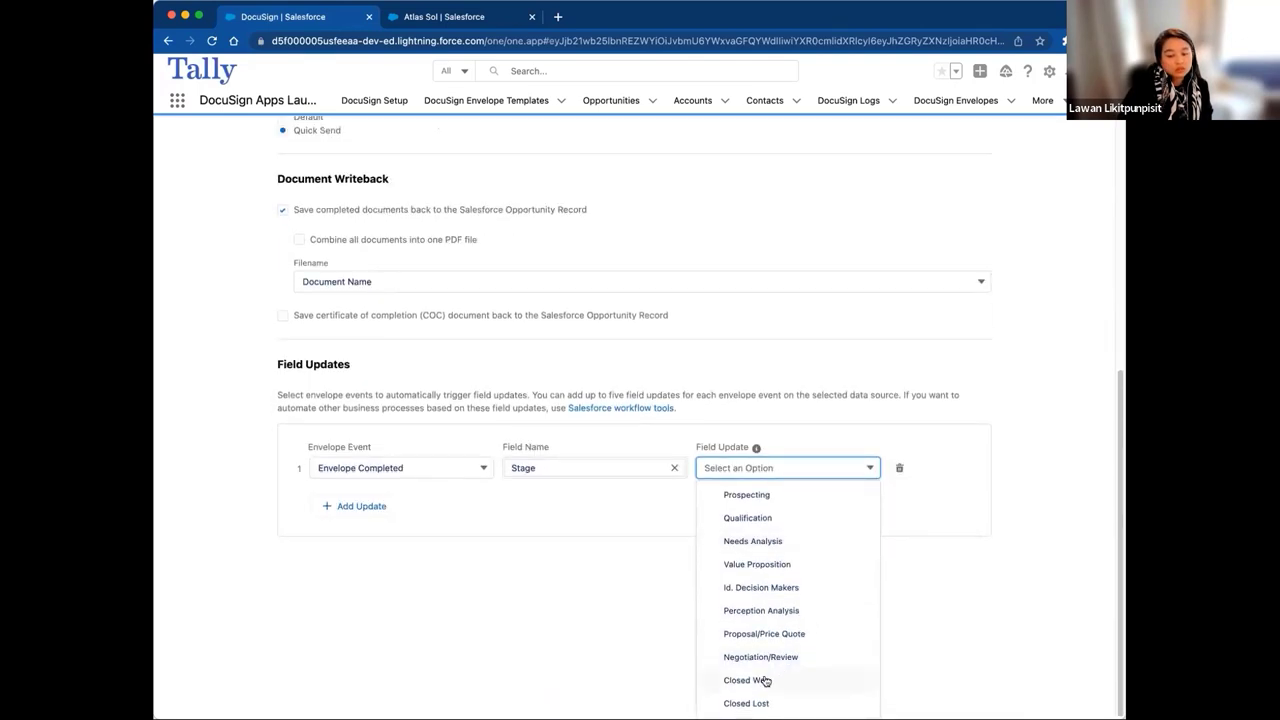
left_click(763, 680)
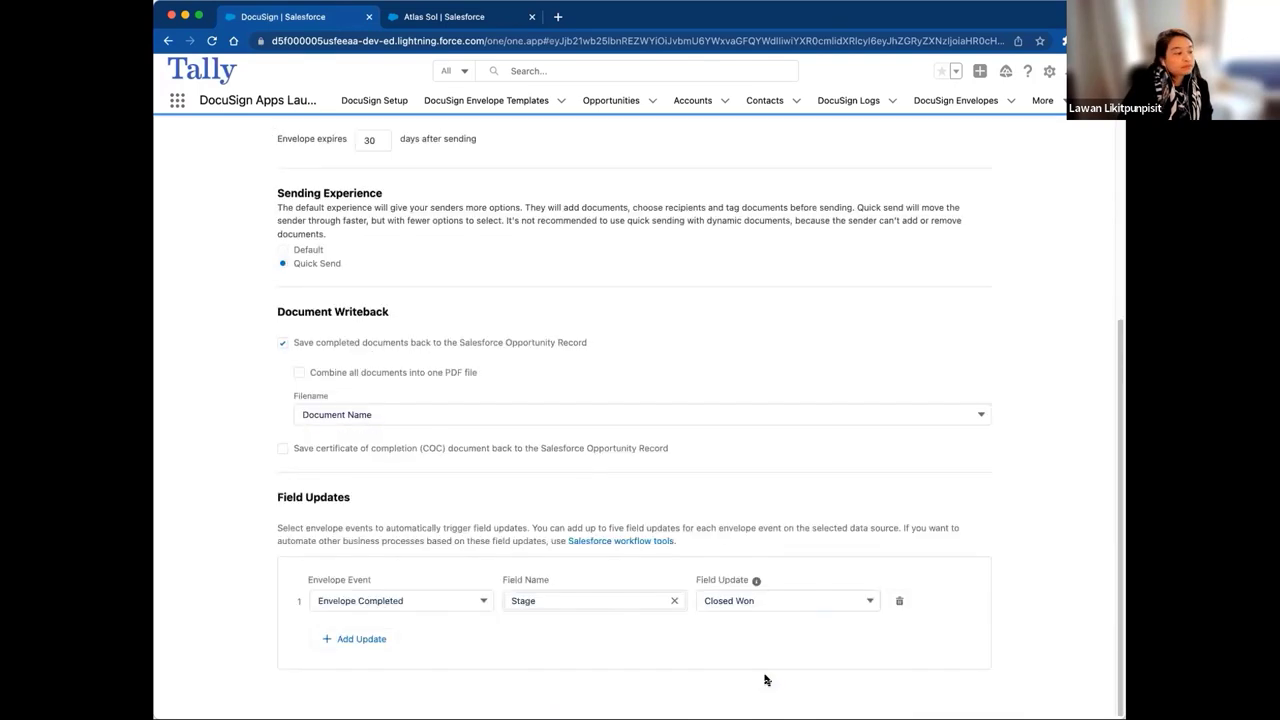
Step: Review the other stage values available for the field update, keeping Closed Won
left_click(788, 598)
scroll(860, 600, "down", 3)
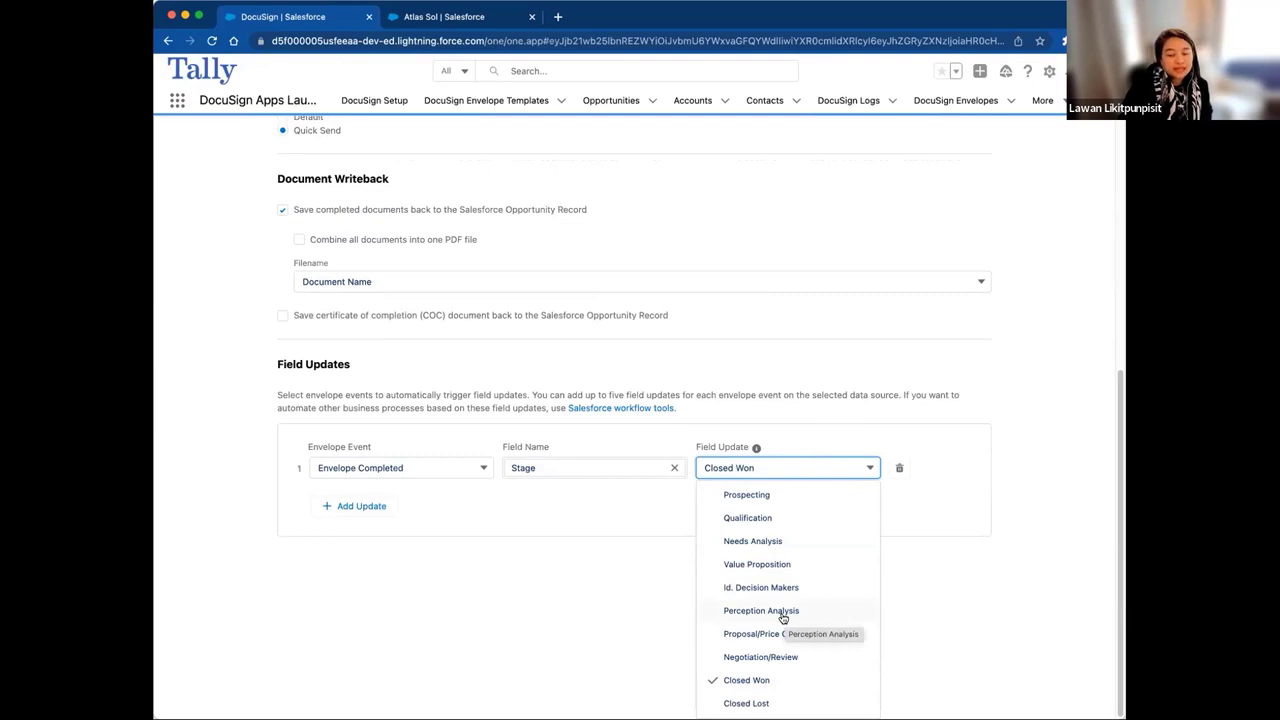
scroll(700, 560, "up", 2)
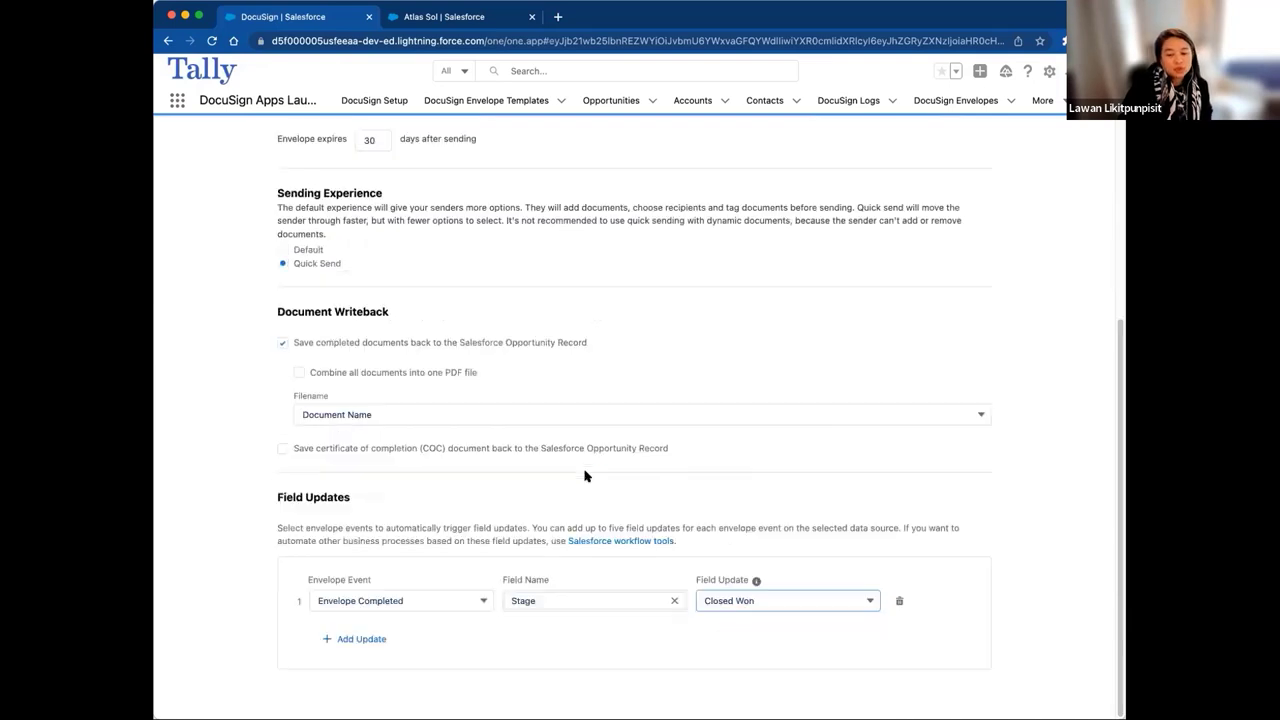
Step: Clear the field update's field name, reselect Stage and set its value to Closed Won
left_click(674, 600)
left_click(640, 599)
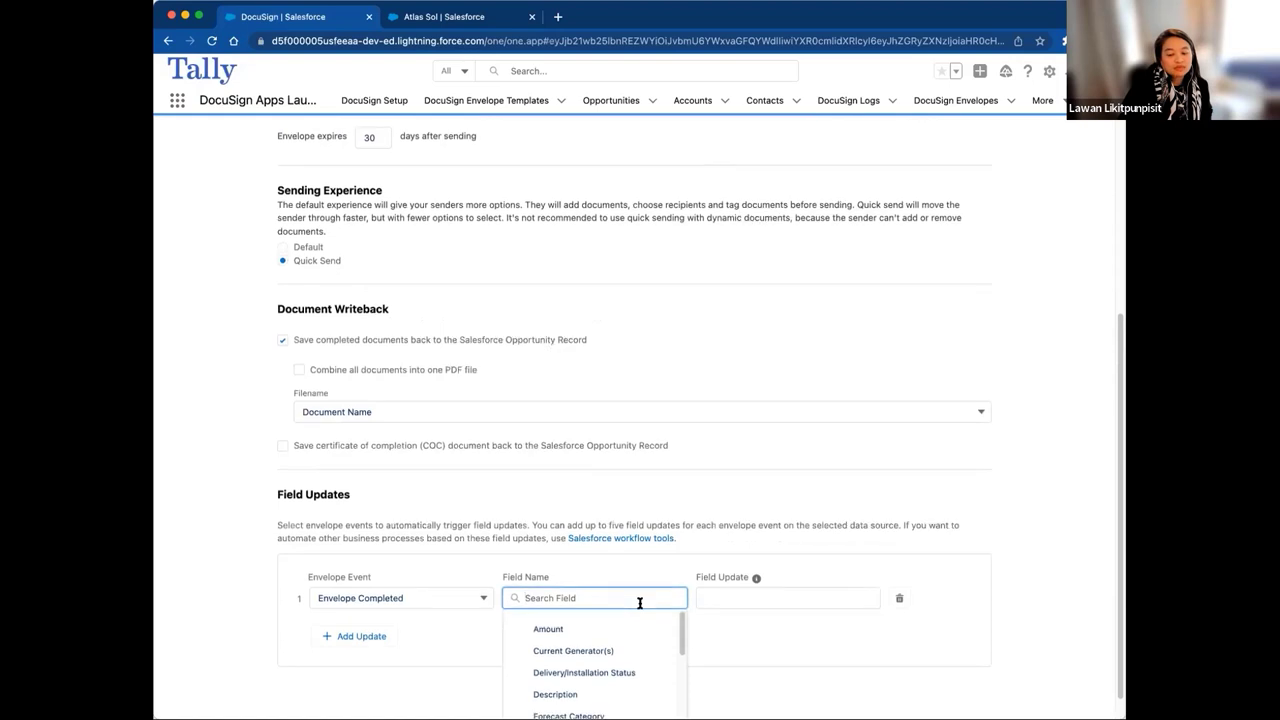
scroll(640, 602, "down", 1)
scroll(641, 605, "down", 5)
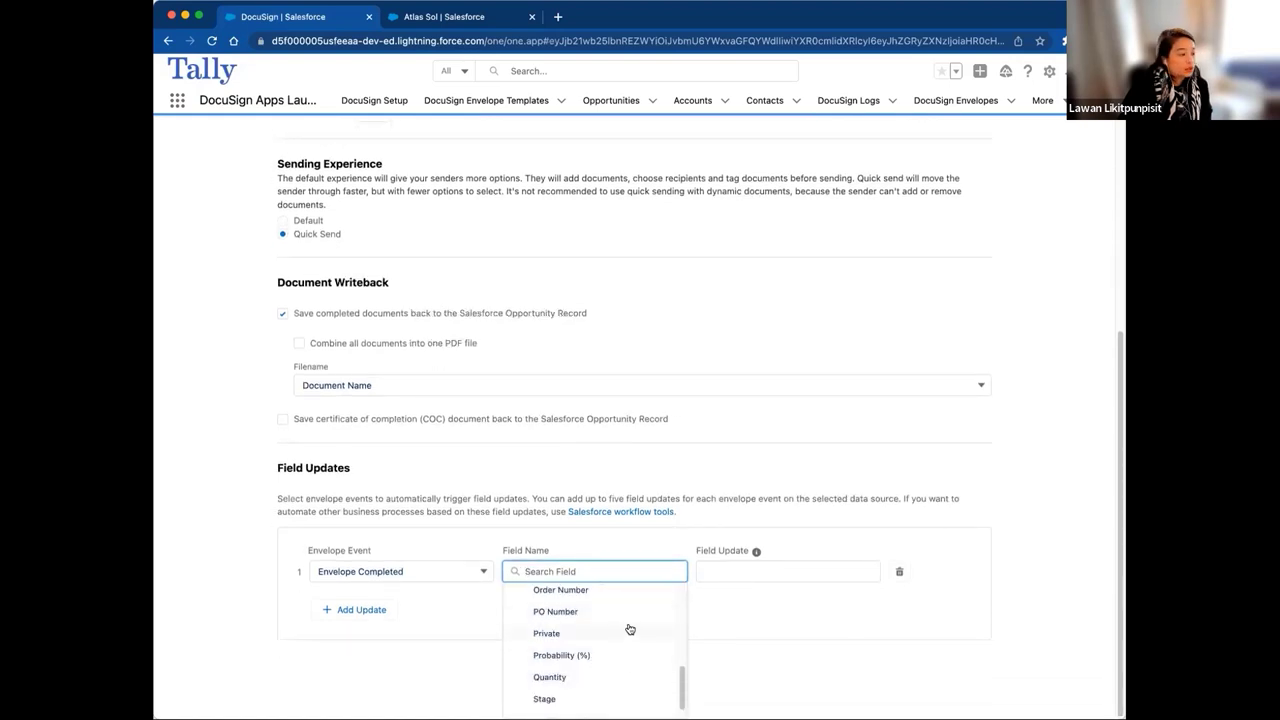
type("st")
left_click(545, 697)
left_click(767, 604)
scroll(798, 686, "down", 2)
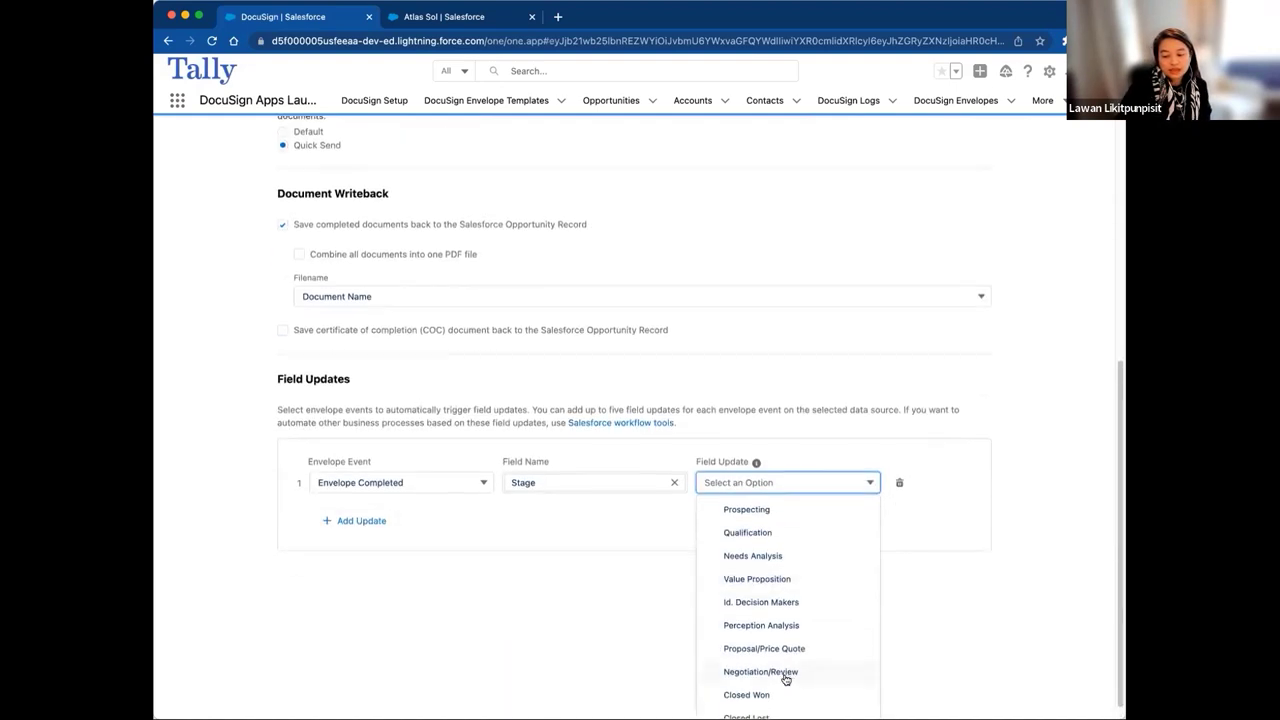
scroll(790, 678, "down", 1)
left_click(780, 682)
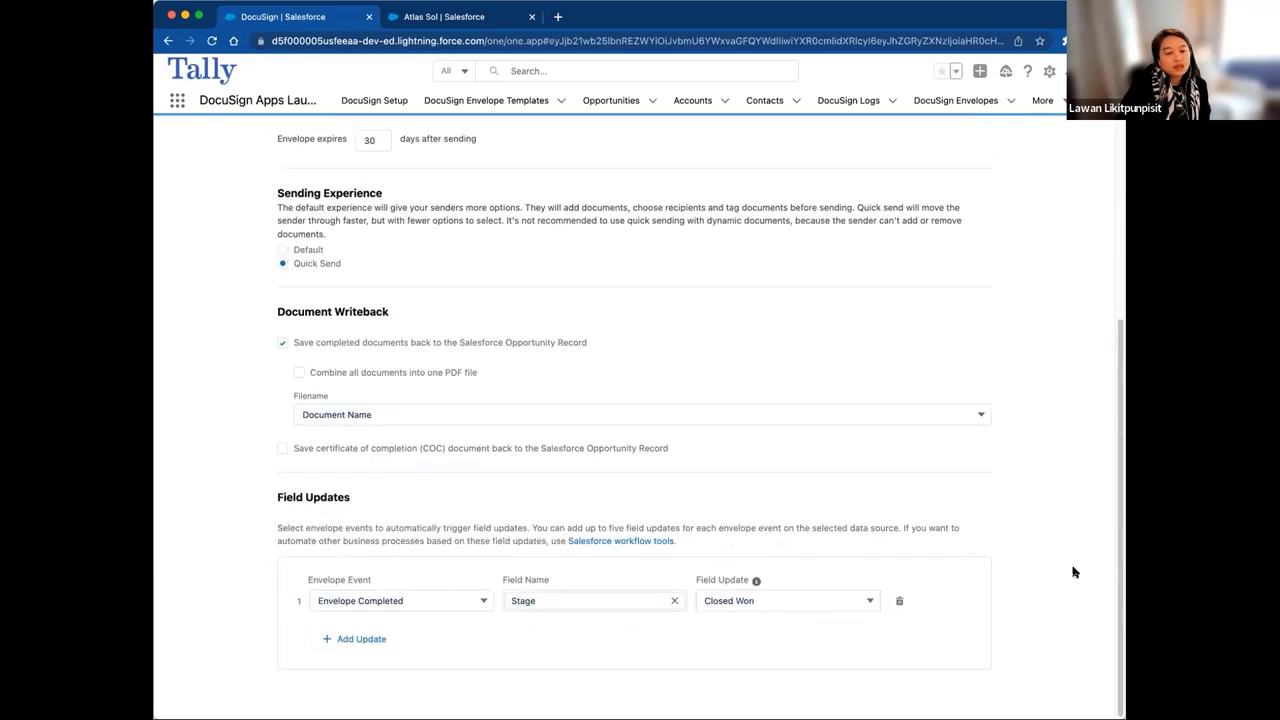
Step: Add the Send New Quote custom button to all four Opportunity page layouts, and save and finish the template
scroll(1073, 572, "up", 10)
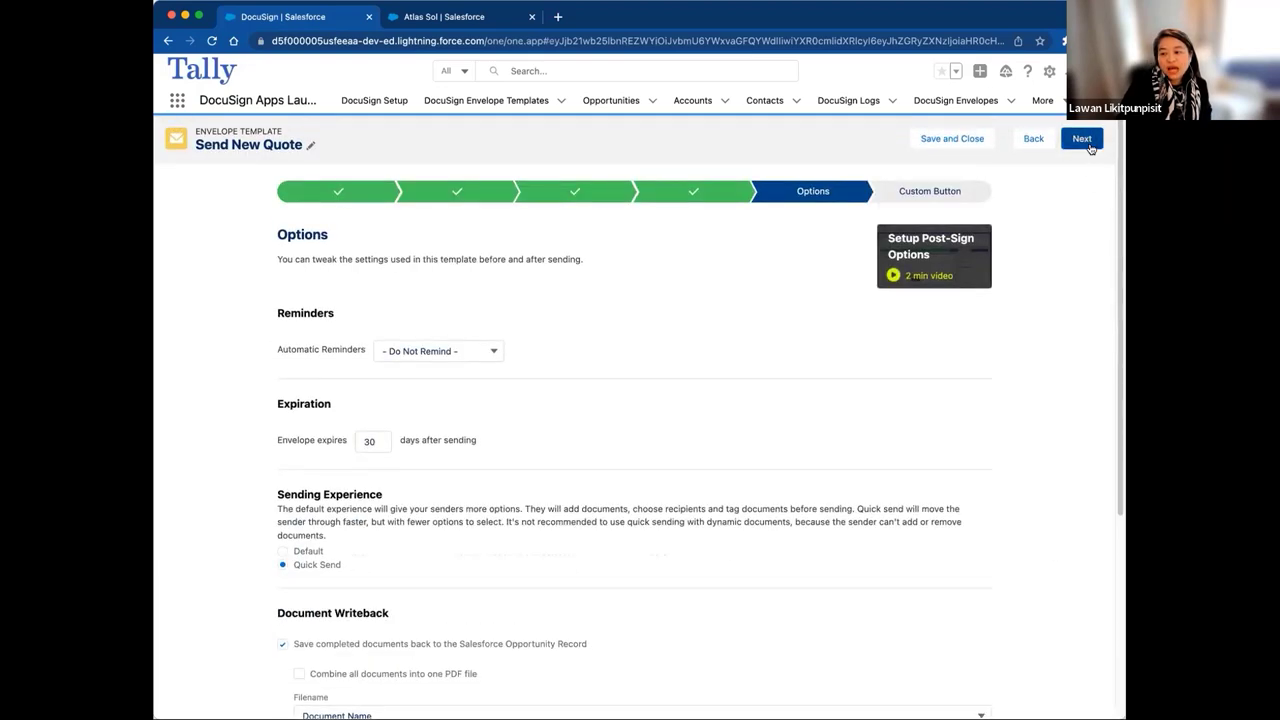
left_click(1081, 142)
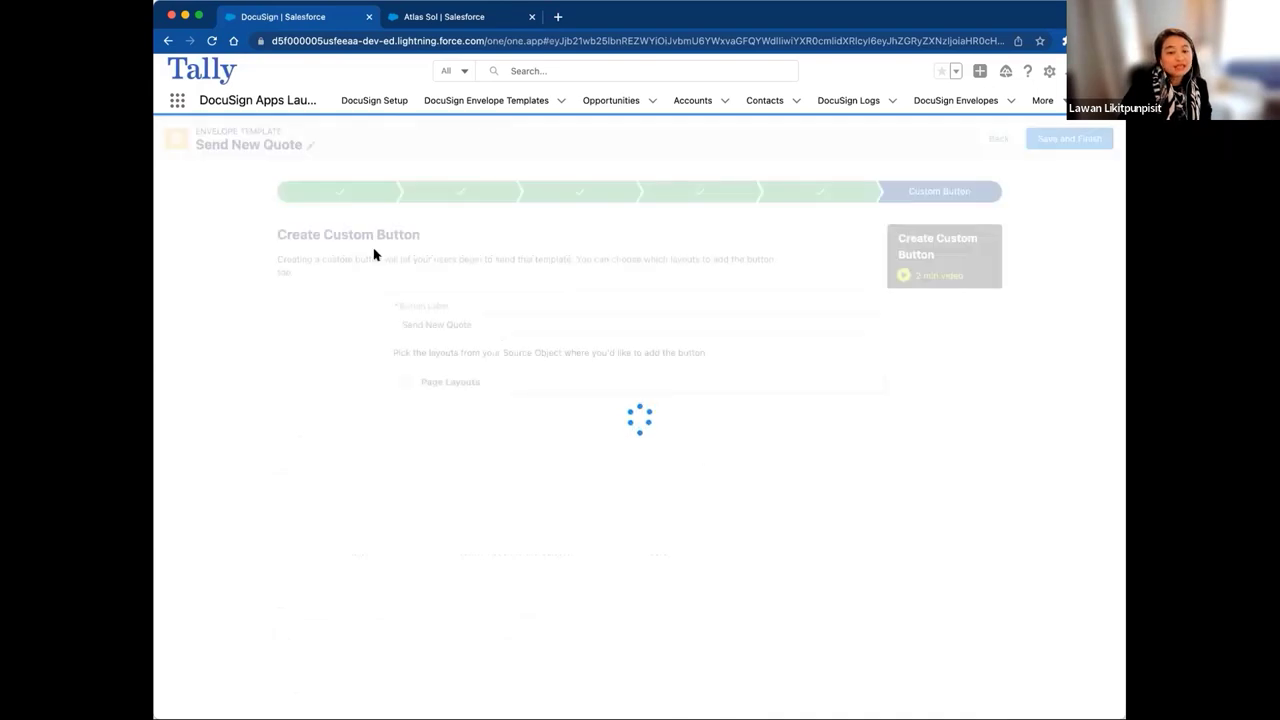
left_click(493, 324)
left_click(283, 302)
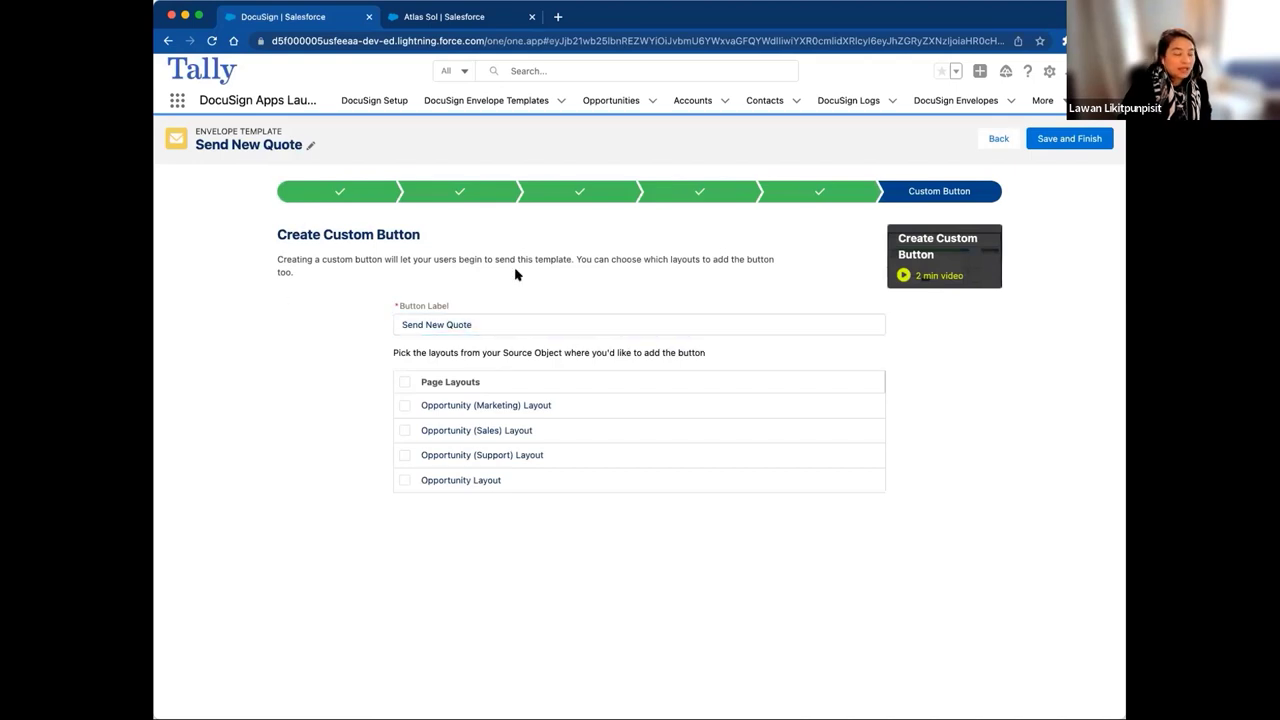
left_click(502, 324)
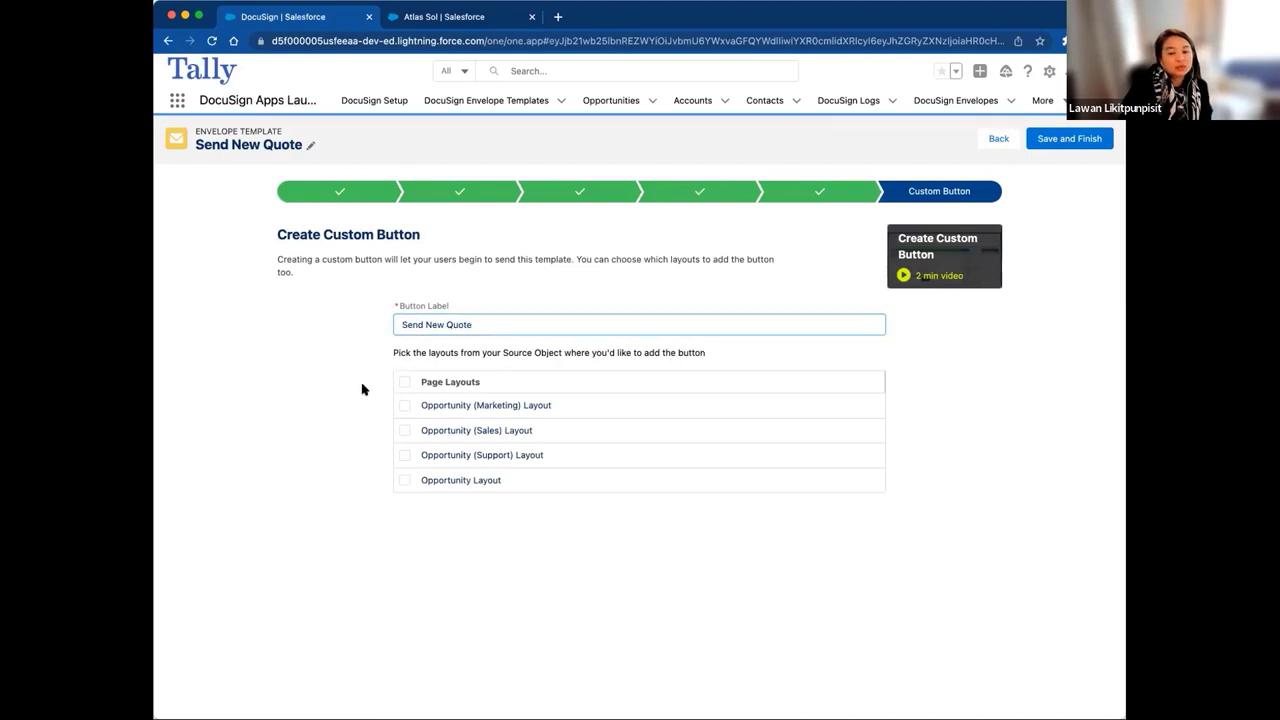
left_click(404, 381)
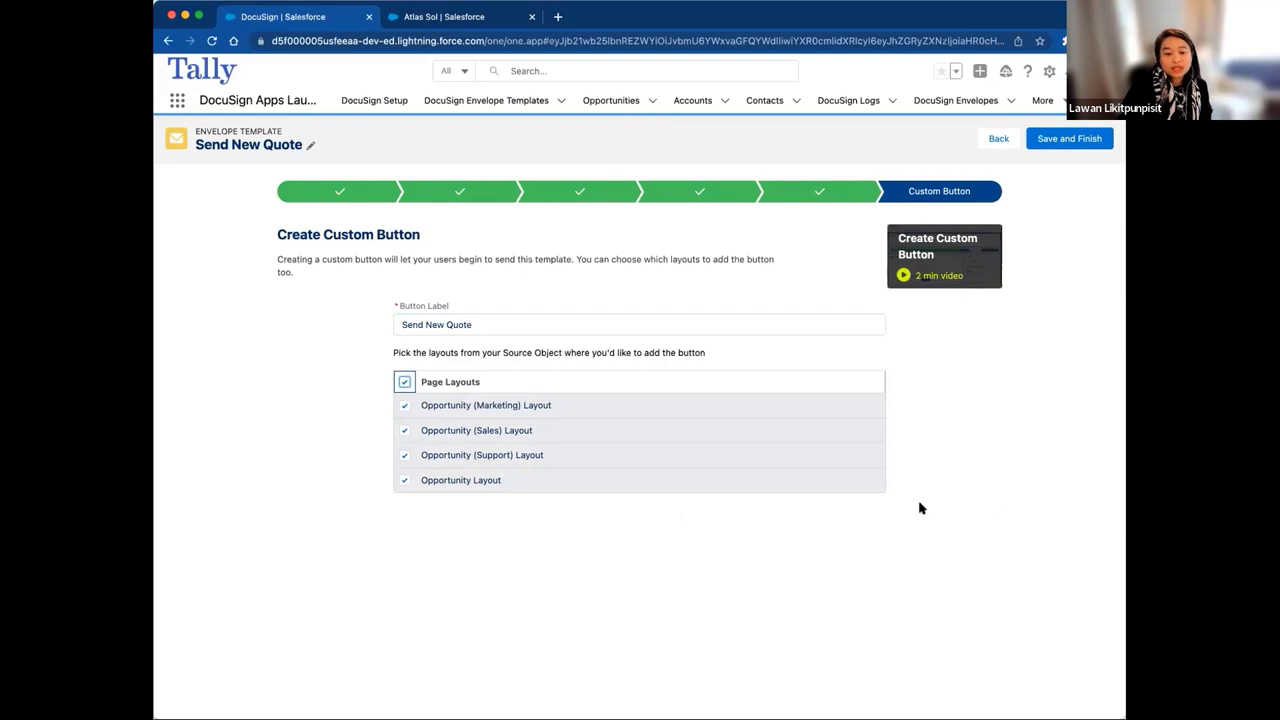
left_click(1066, 145)
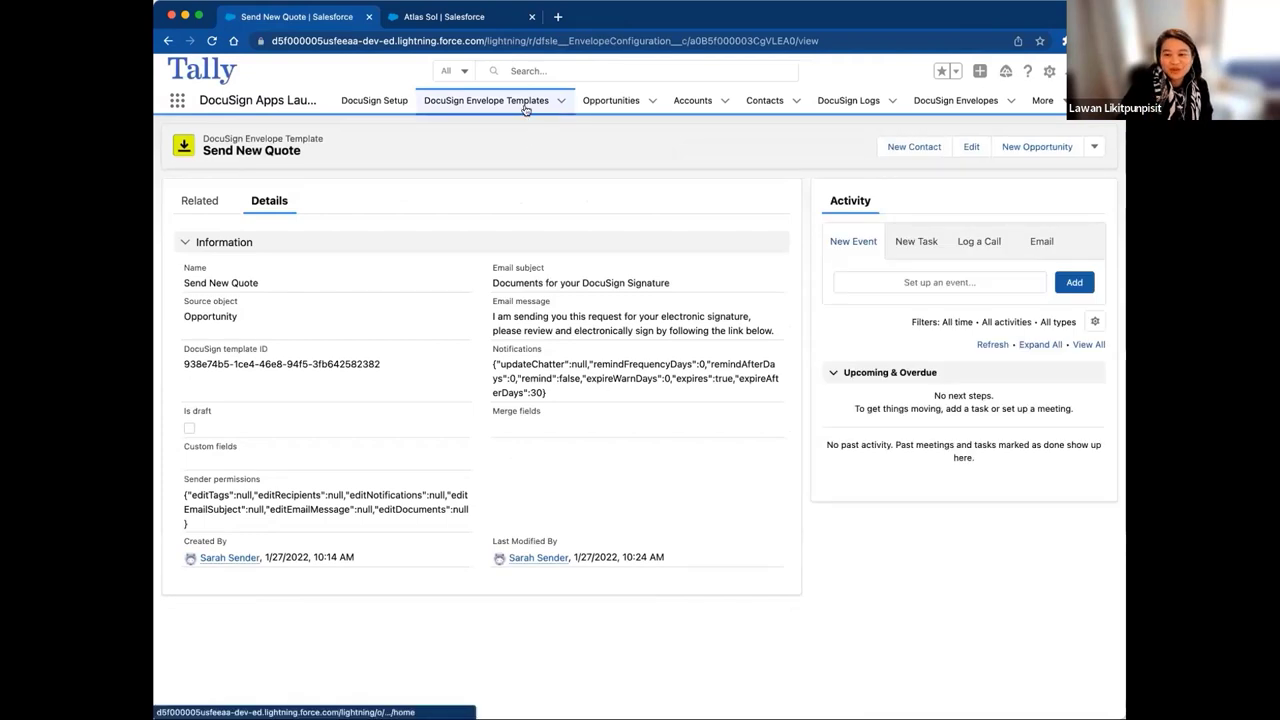
Step: Open the Send NDA envelope template for editing from the list of envelope templates
left_click(519, 106)
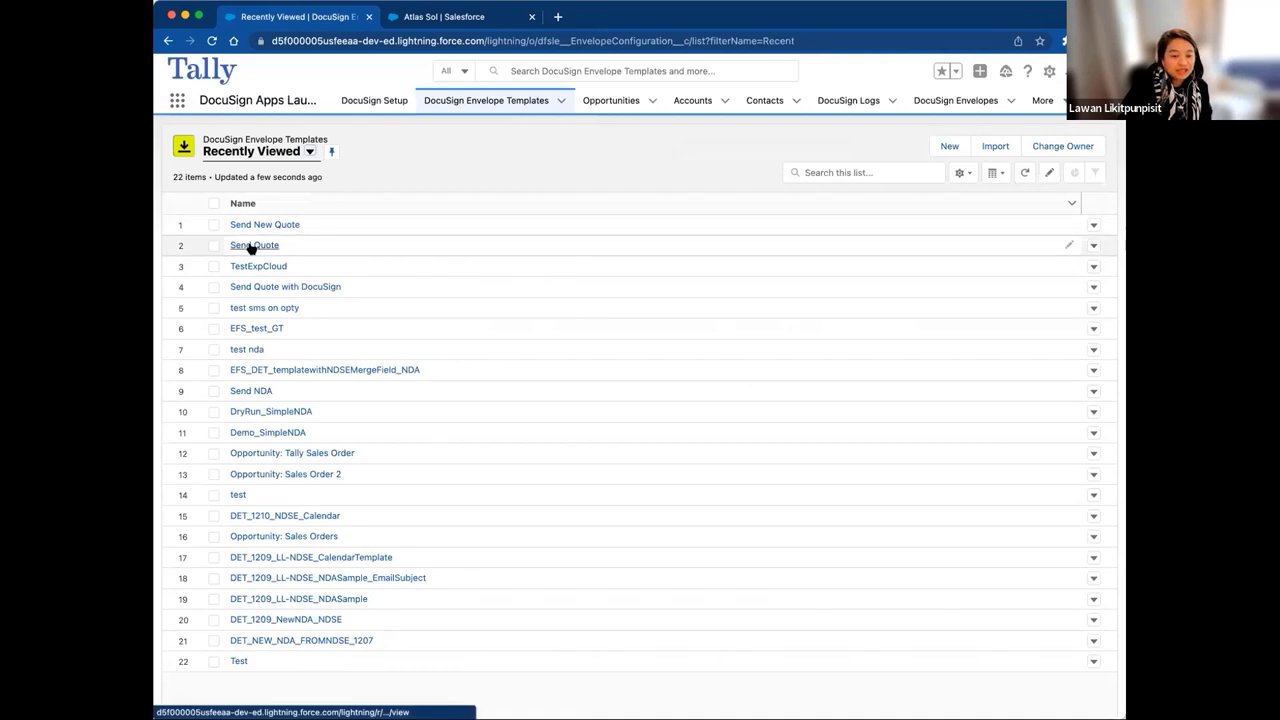
left_click(262, 394)
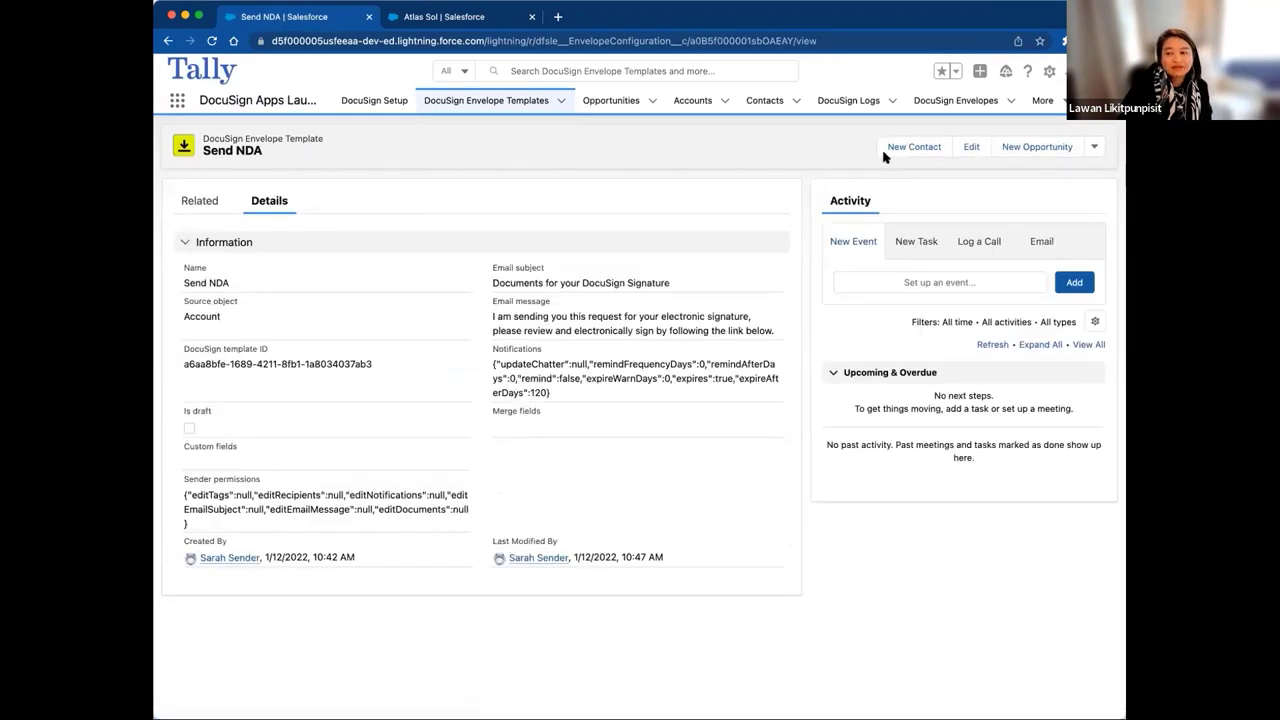
left_click(968, 148)
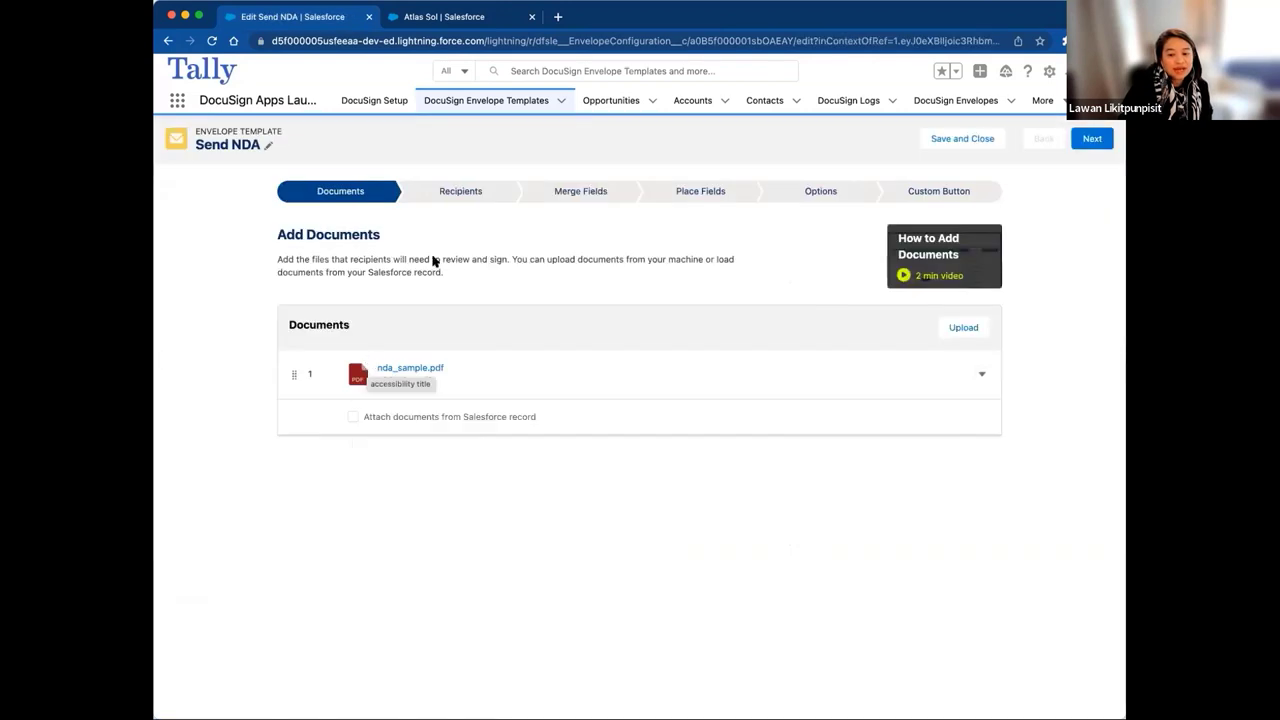
Step: Review the delivery options for the Send NDA template's recipient, cancel the edit and return to the envelope templates list
left_click(465, 193)
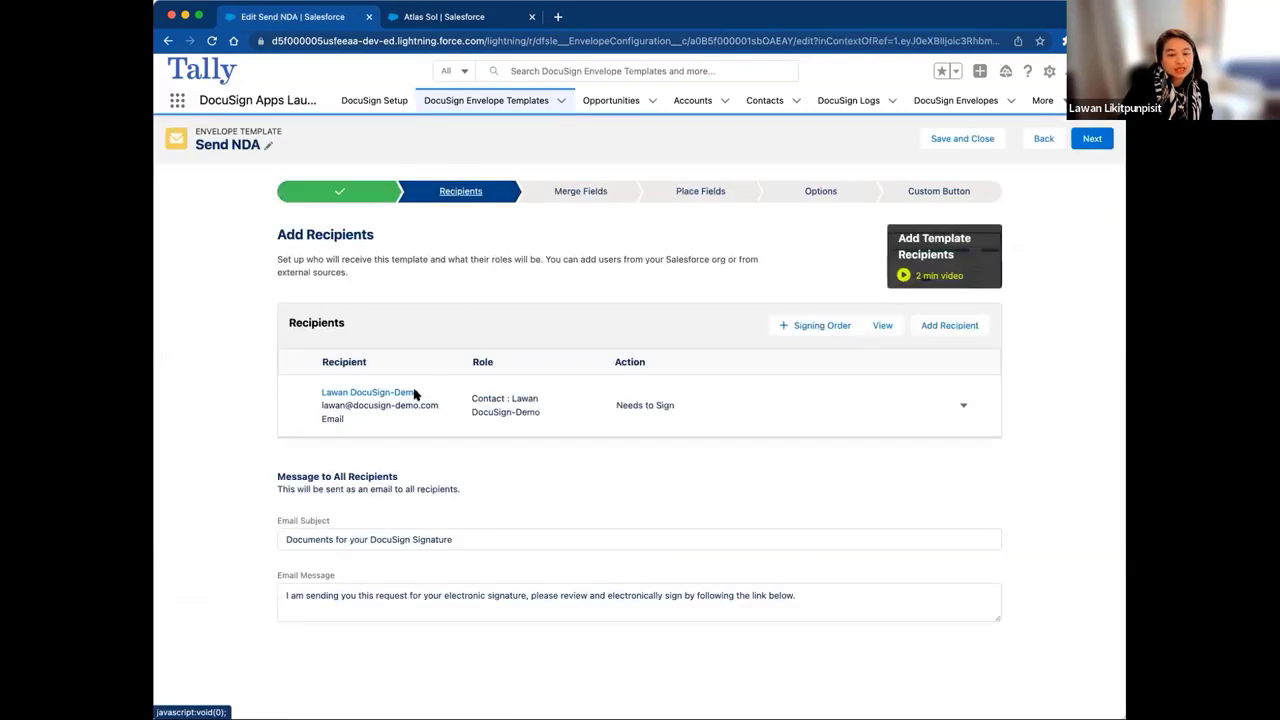
left_click(963, 410)
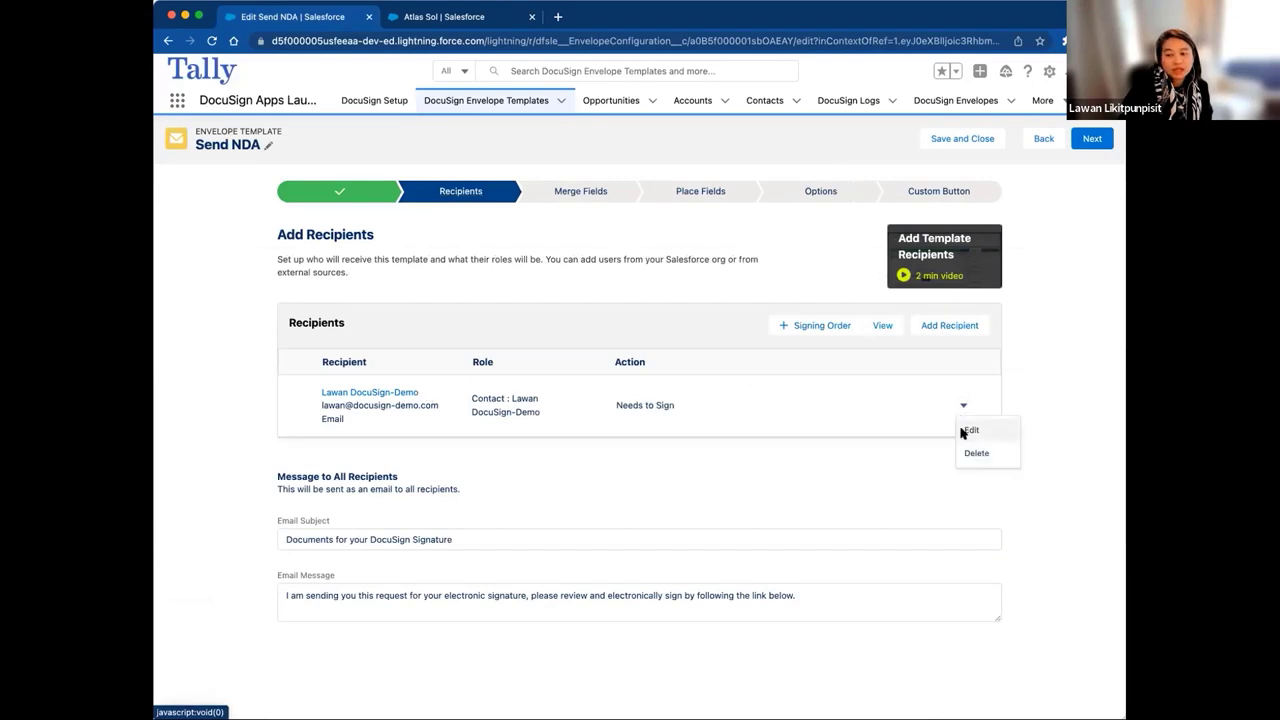
left_click(965, 432)
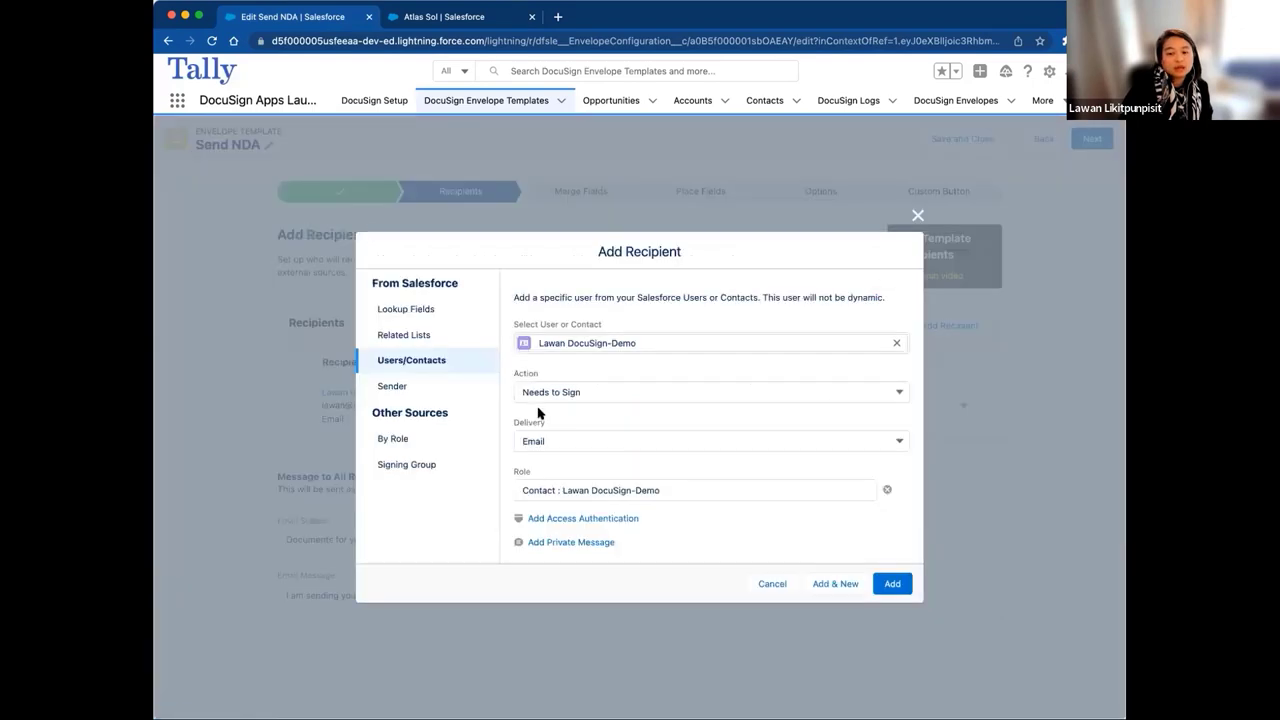
left_click(594, 441)
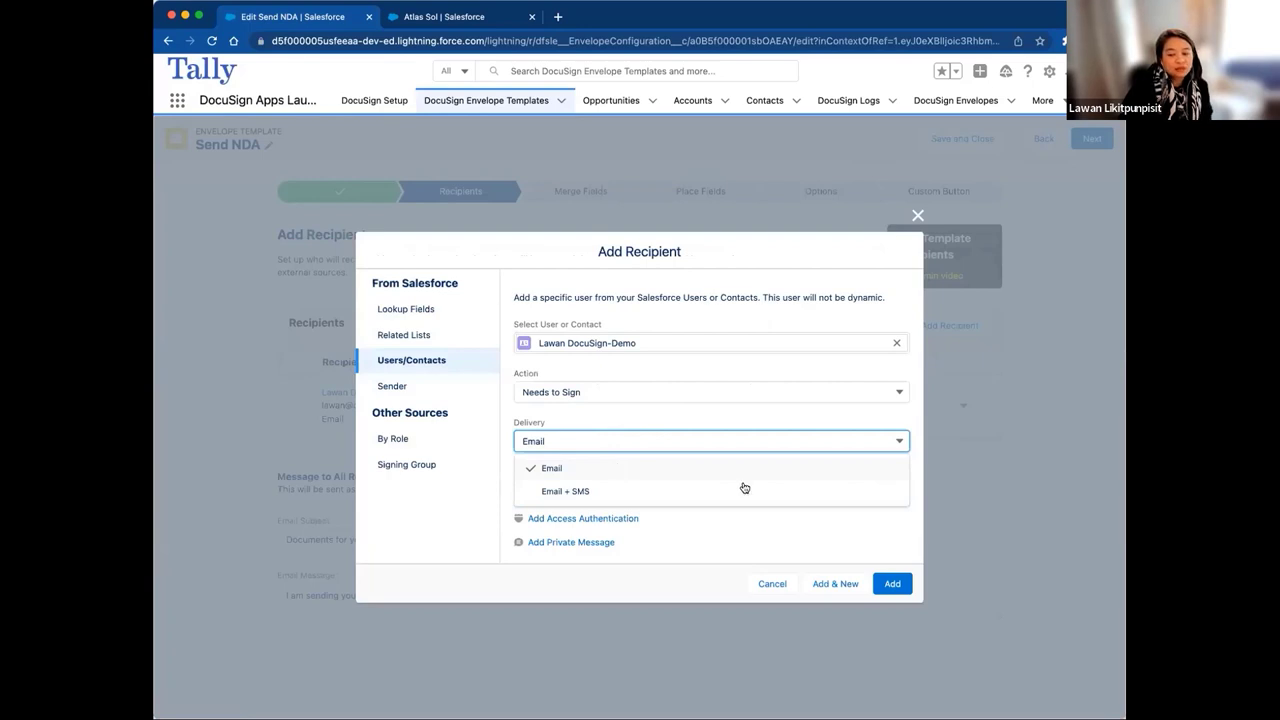
left_click(771, 585)
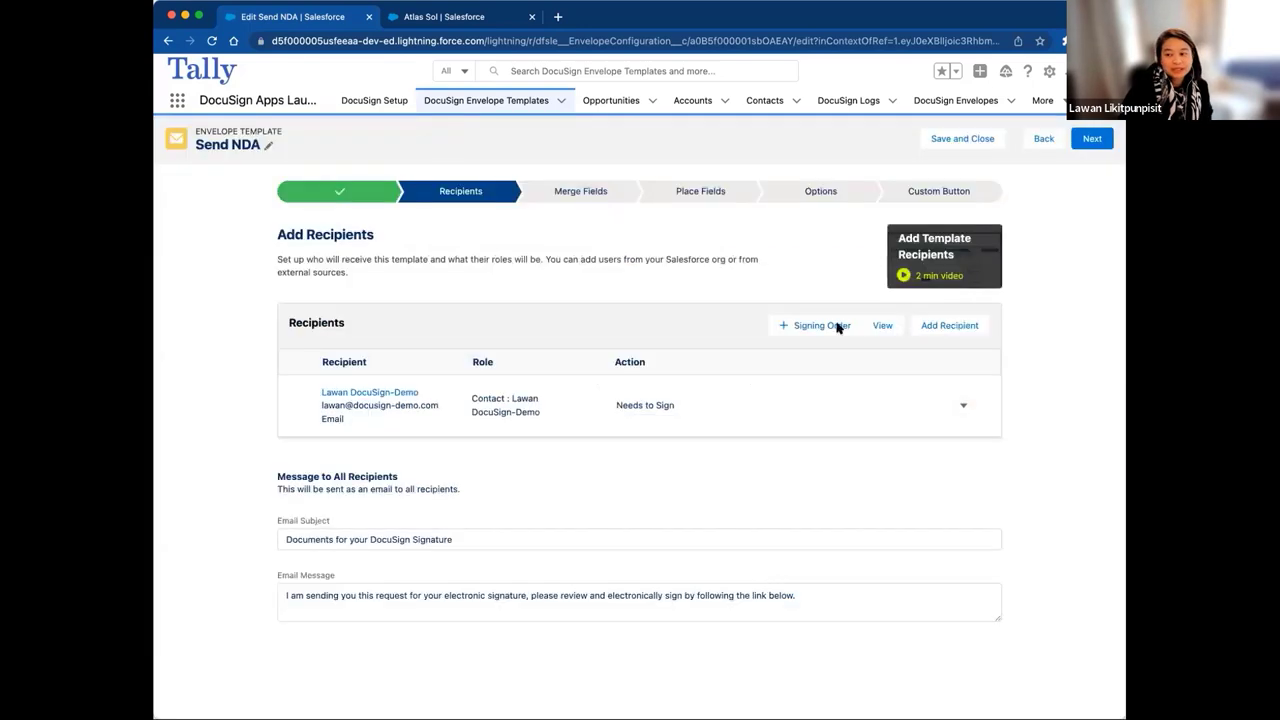
left_click(519, 102)
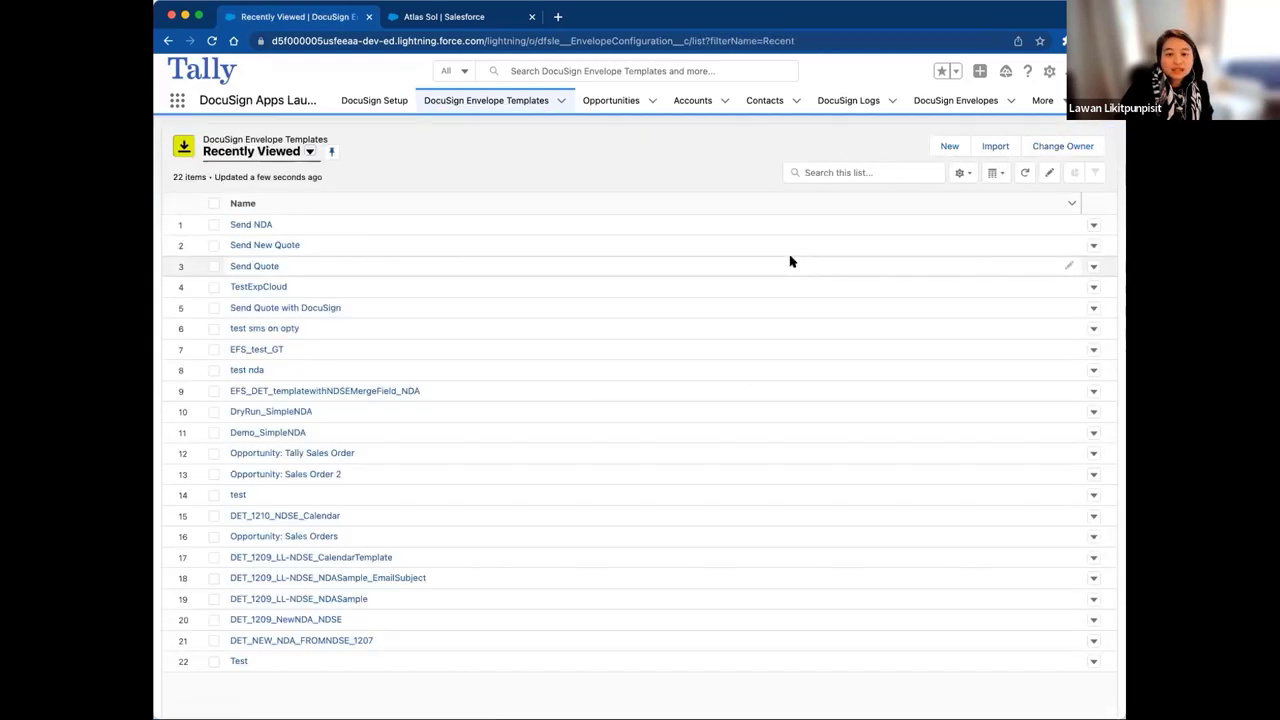
Step: Switch to the Atlas Sol opportunity, look over its products and reload the record page
left_click(445, 17)
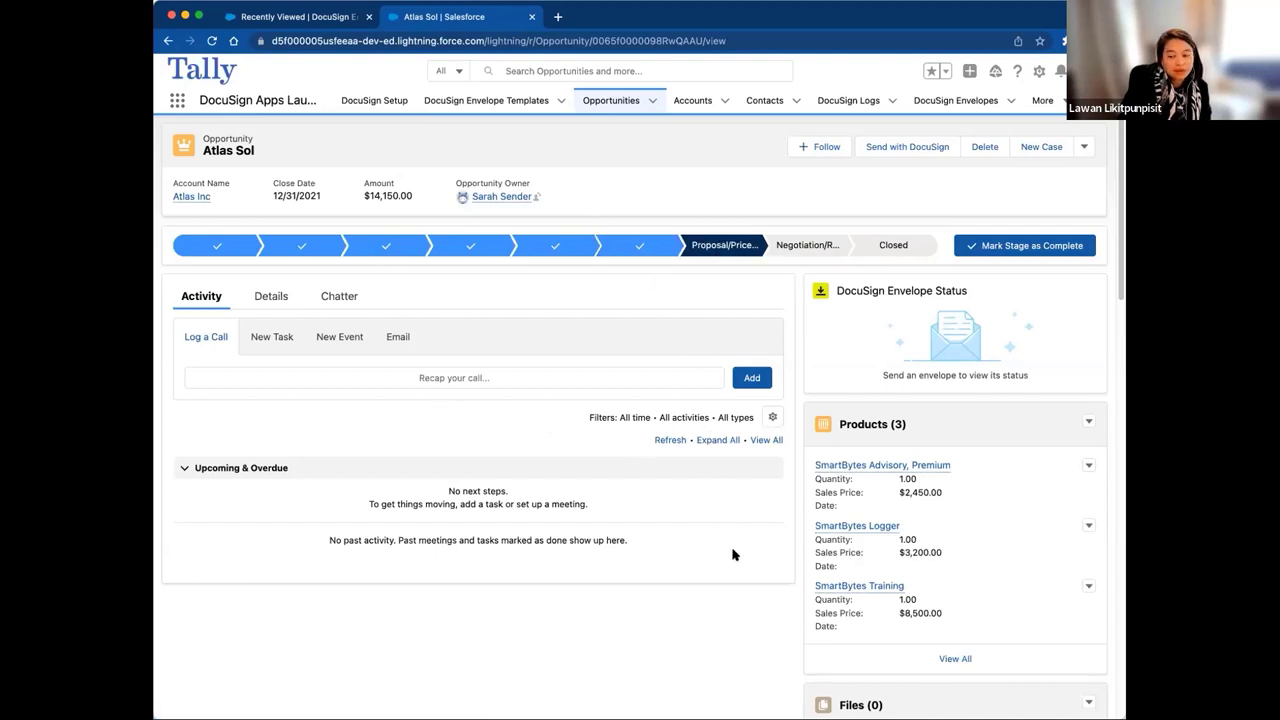
scroll(733, 551, "down", 3)
scroll(720, 545, "up", 3)
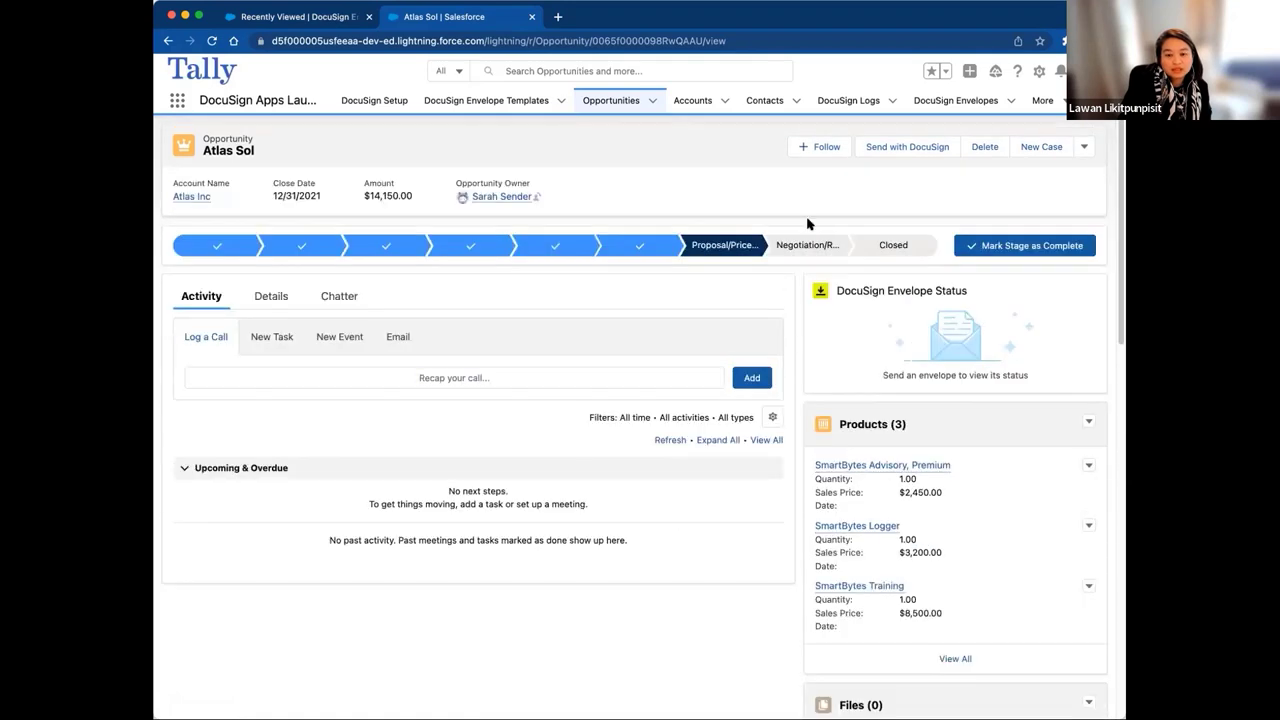
scroll(763, 543, "down", 1)
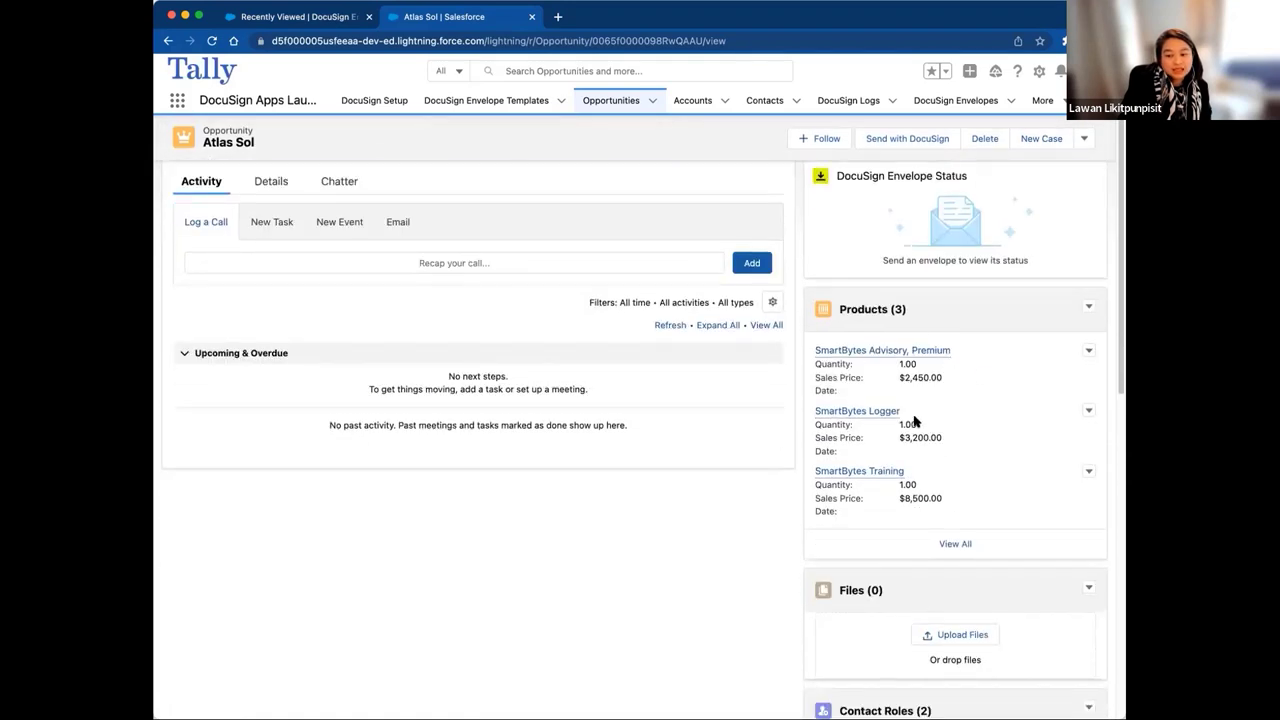
scroll(913, 422, "up", 1)
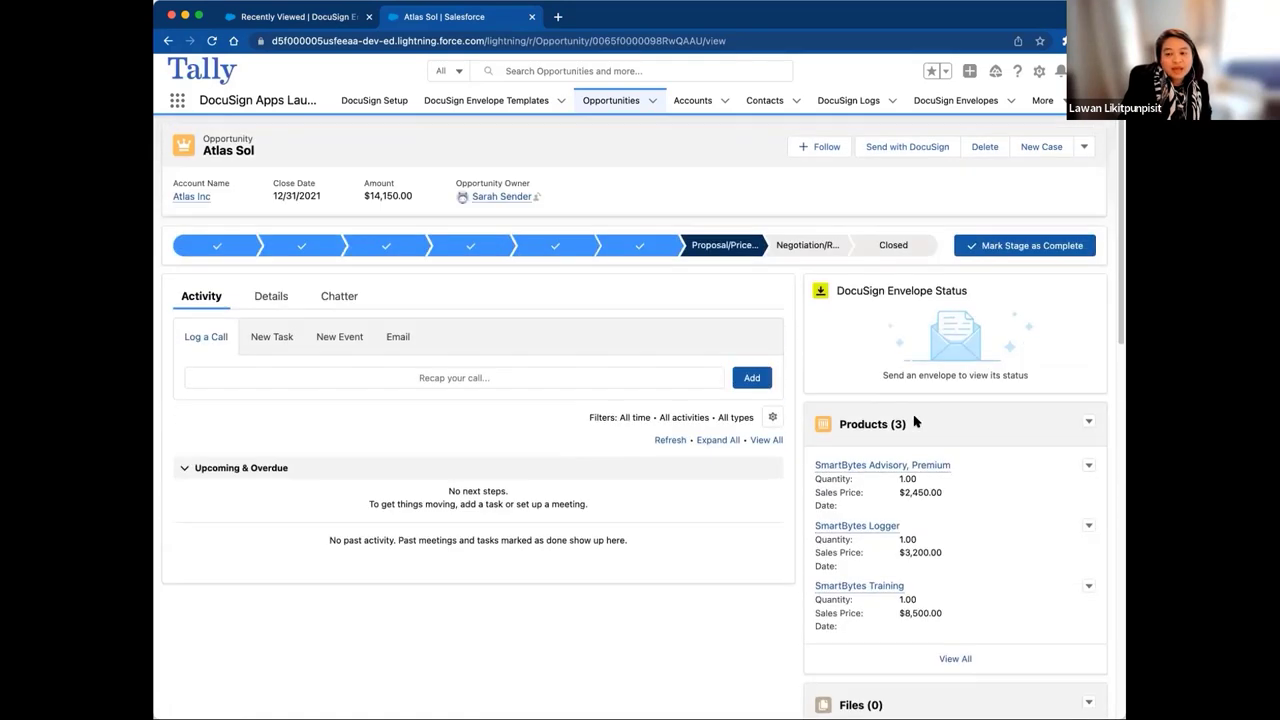
left_click(460, 42)
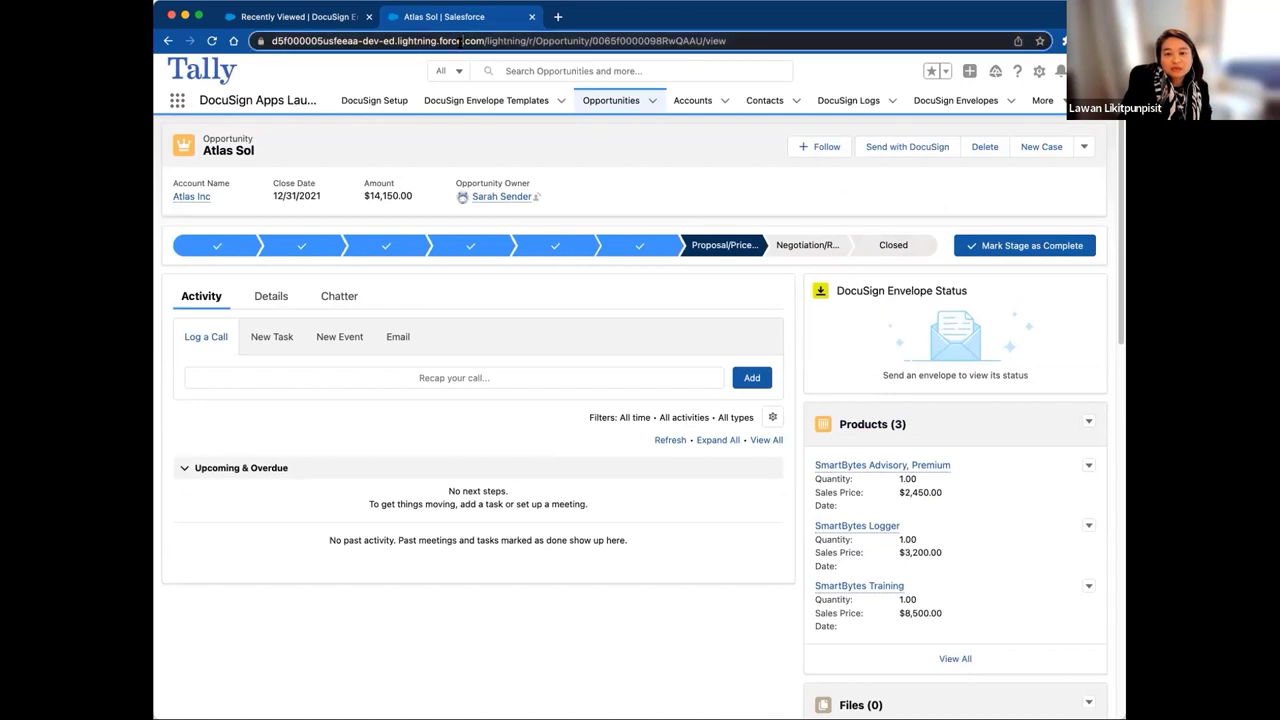
key("Return")
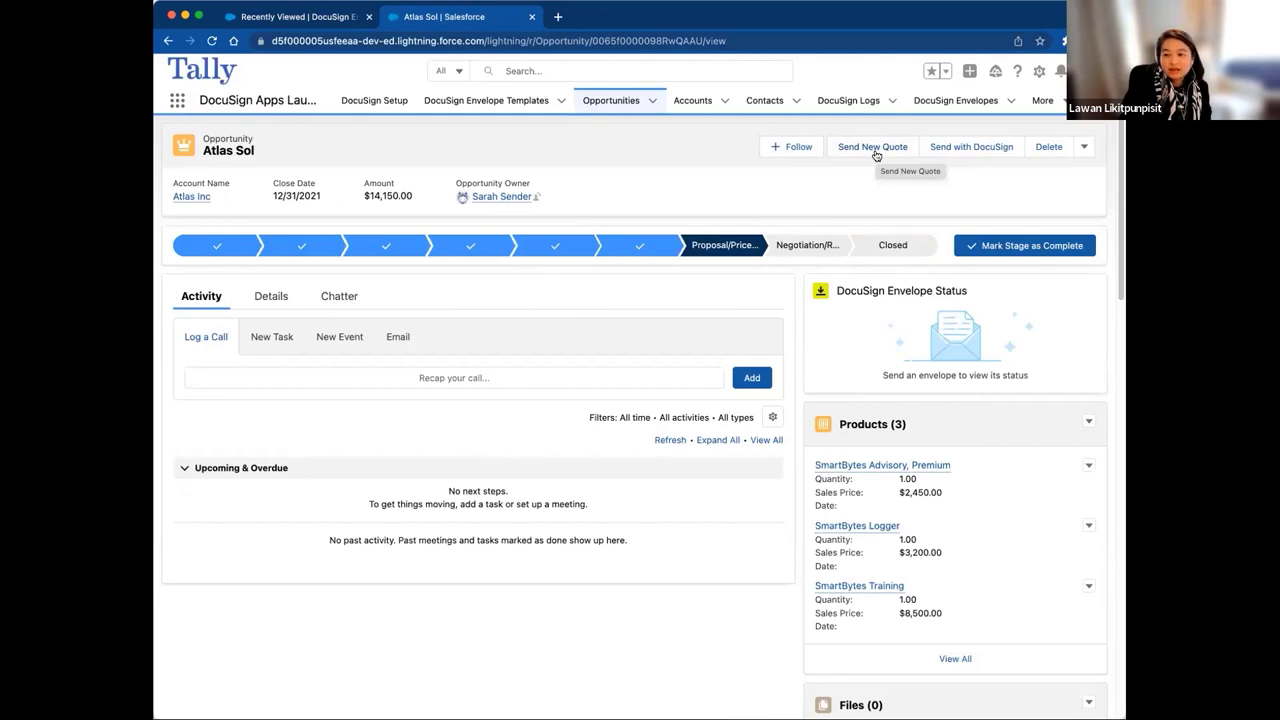
Step: Start Send New Quote from the Atlas Sol opportunity and review its recipients, email message, reminder and expiration settings
left_click(875, 152)
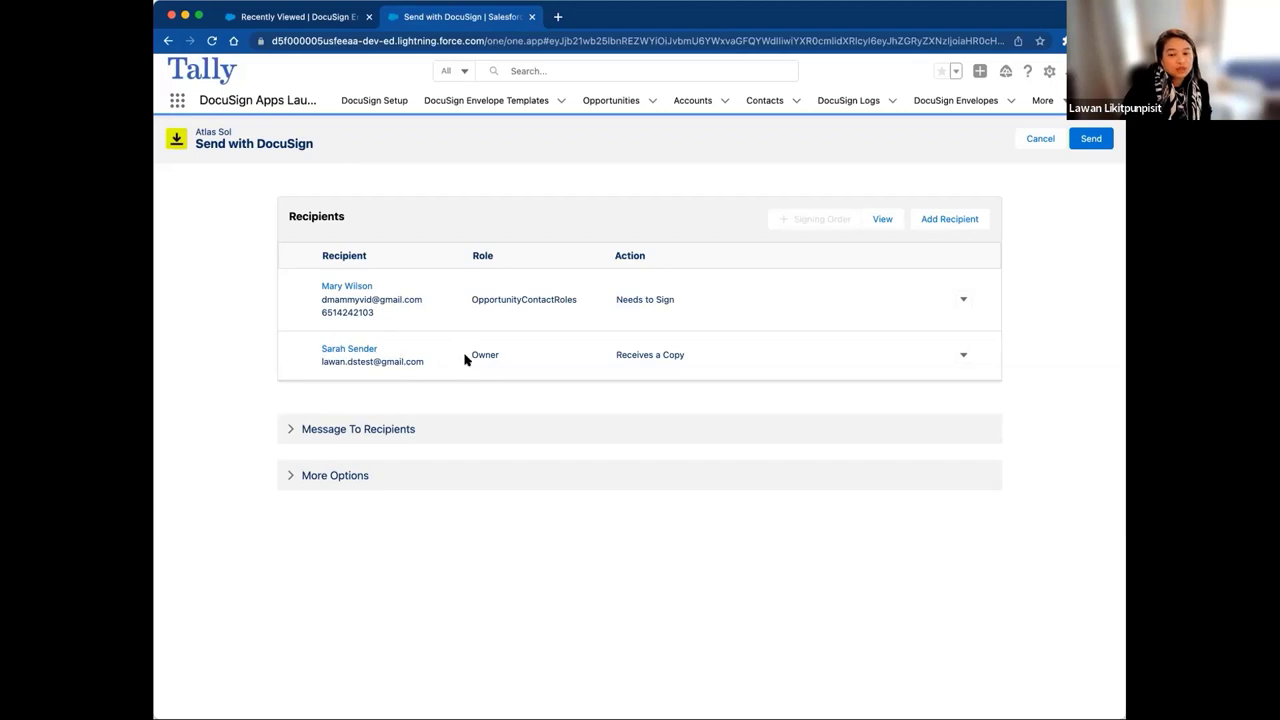
left_click(292, 430)
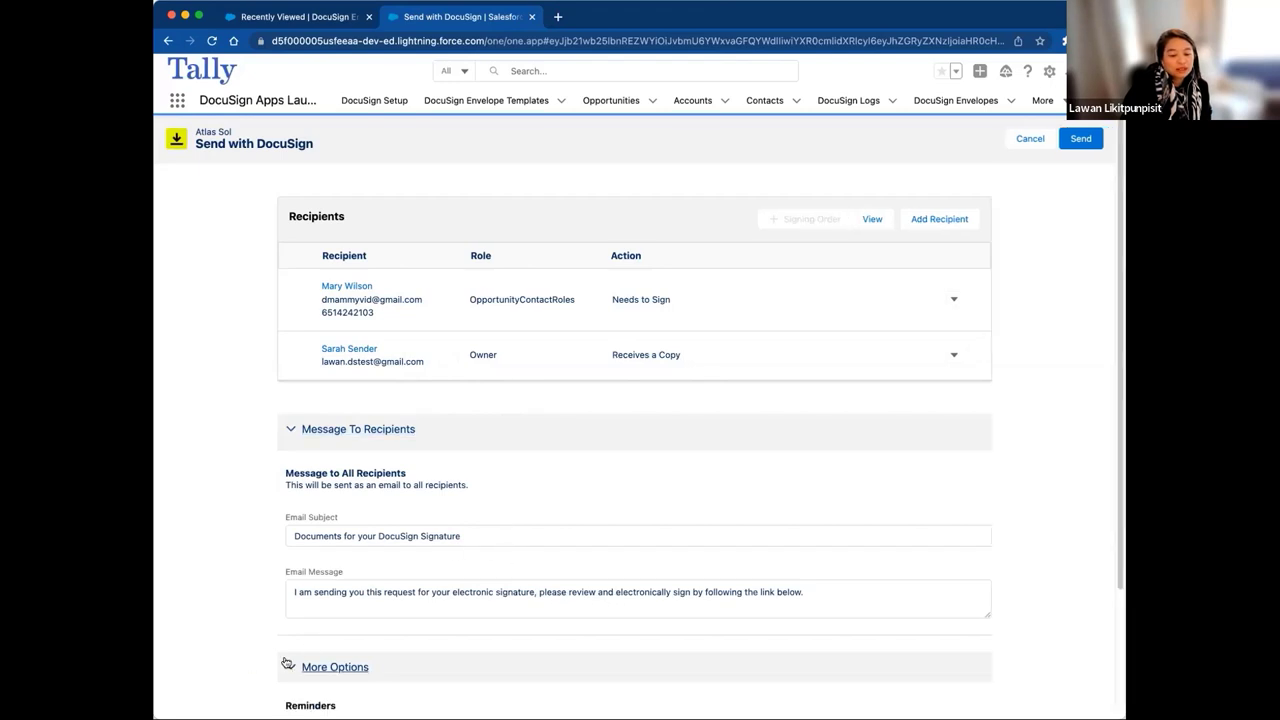
scroll(218, 587, "down", 3)
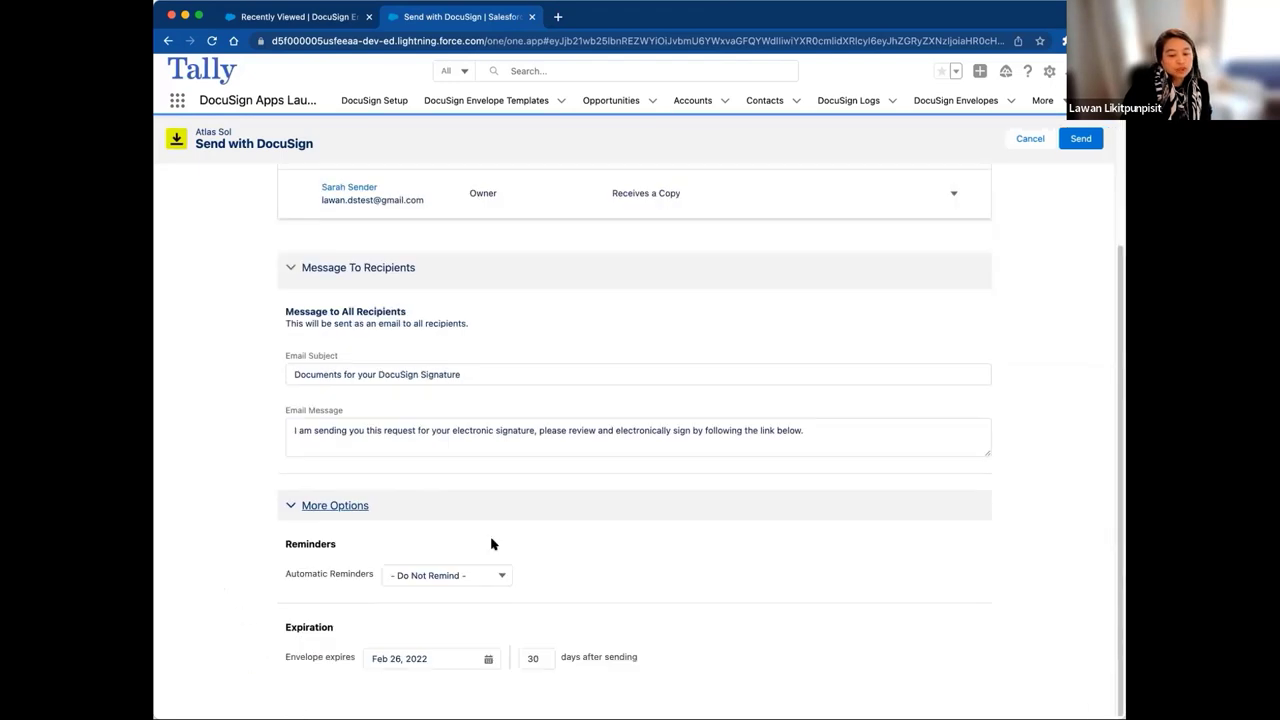
left_click(488, 574)
left_click(591, 581)
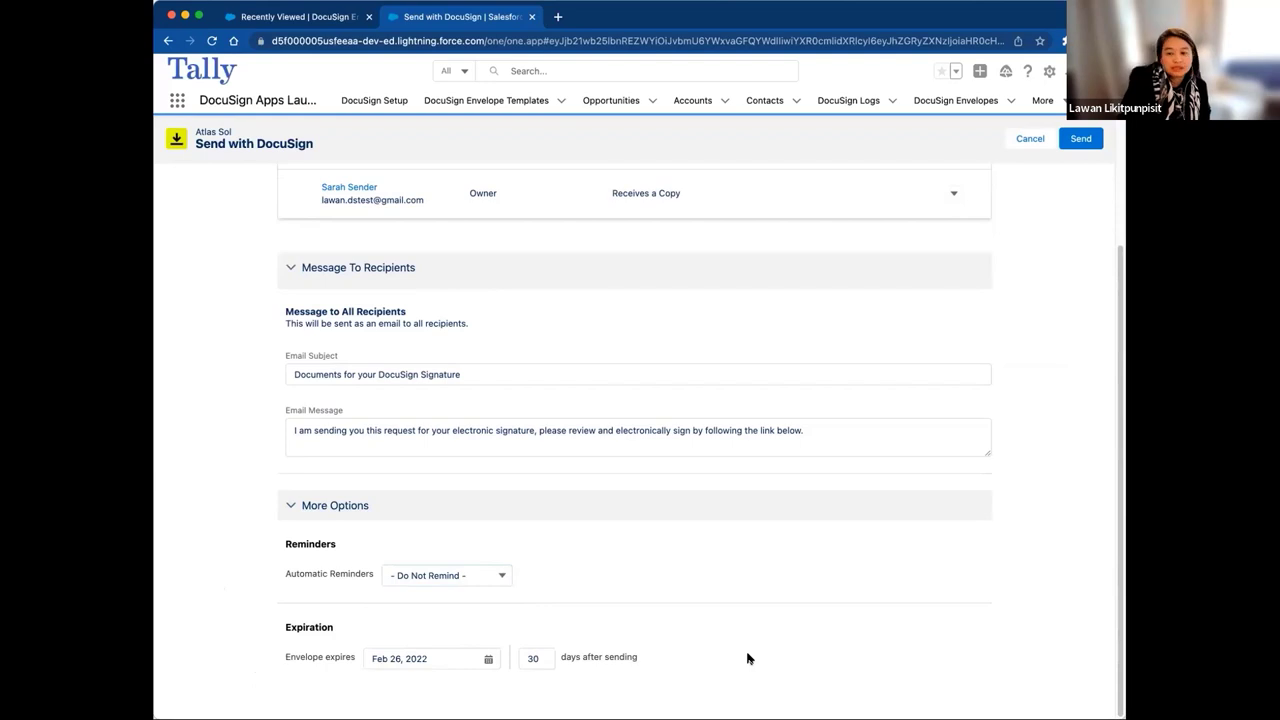
scroll(747, 658, "up", 3)
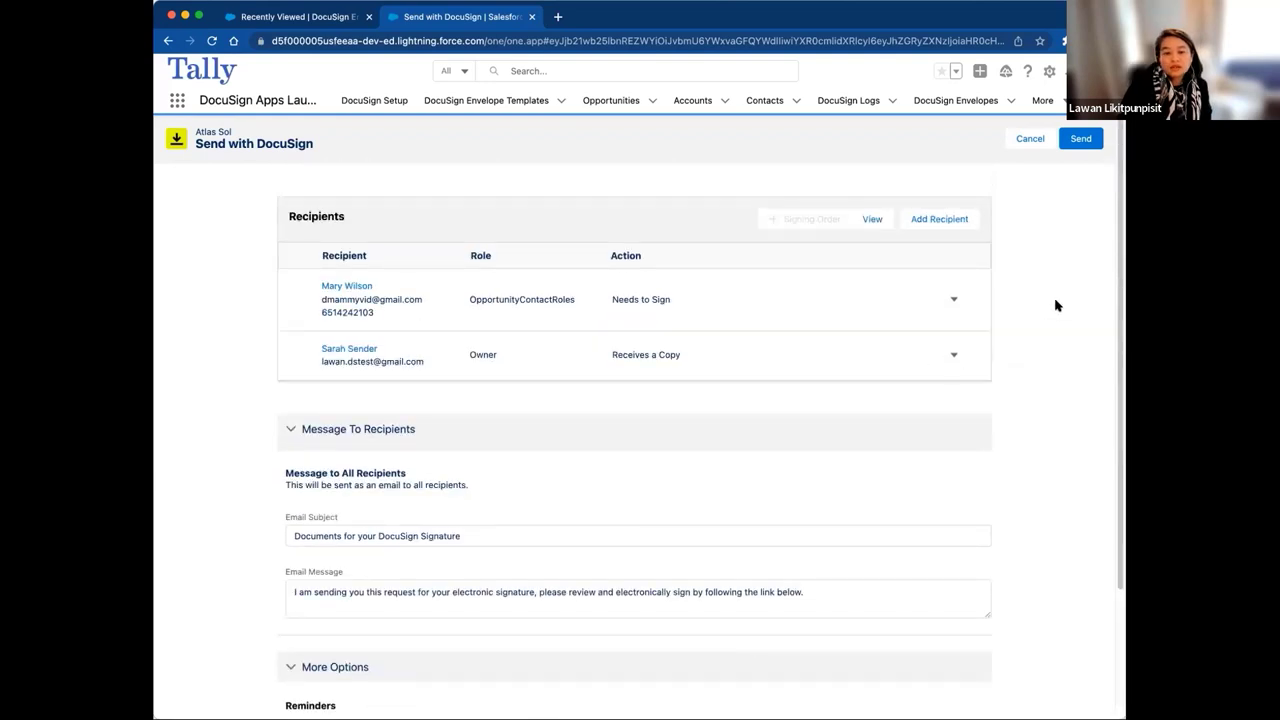
Step: Send the Atlas Sol quote envelope for signature and dismiss the confirmation
left_click(1071, 143)
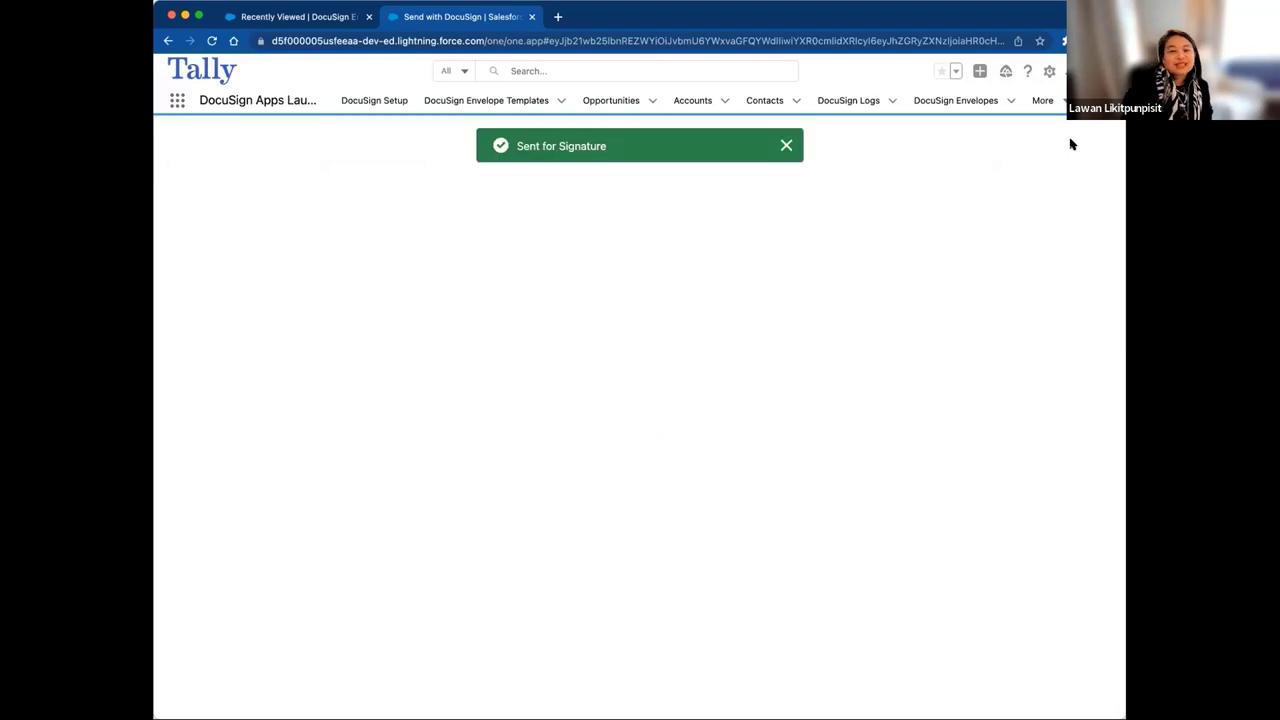
left_click(787, 146)
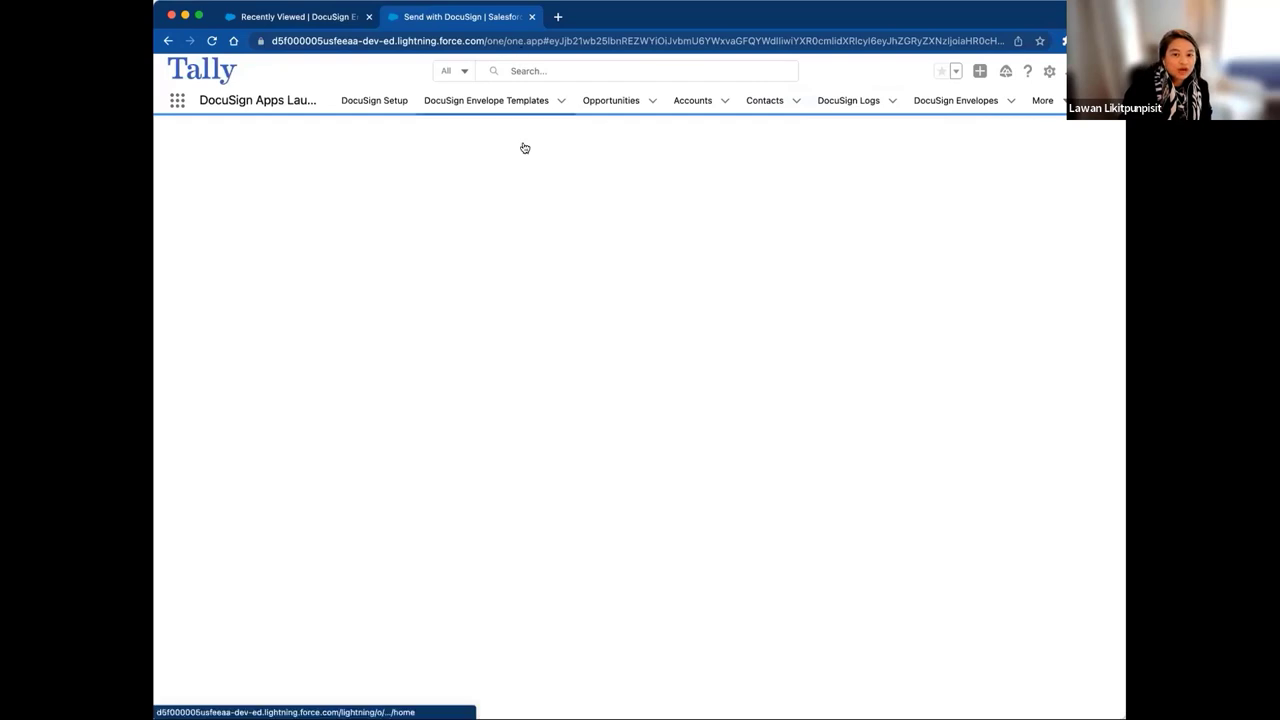
left_click(585, 102)
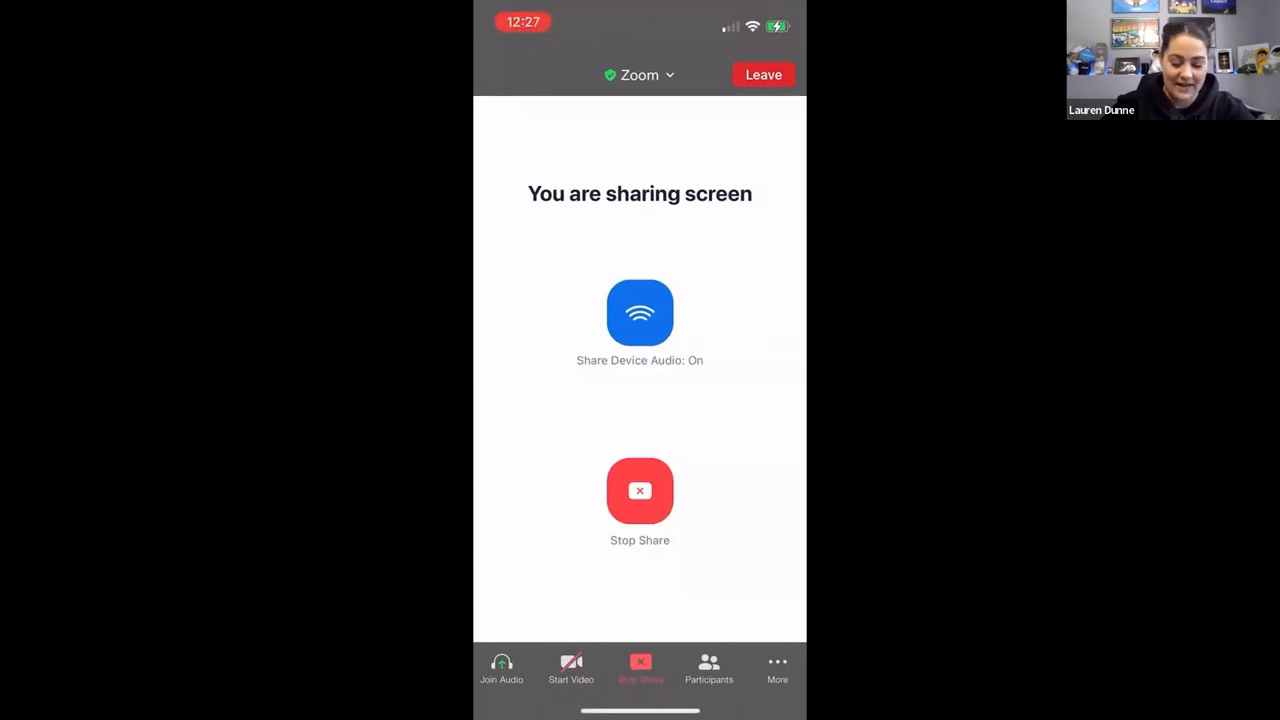
Step: On the phone, open the DocuSign signing request from the received text message
left_click_drag(640, 711, 640, 450)
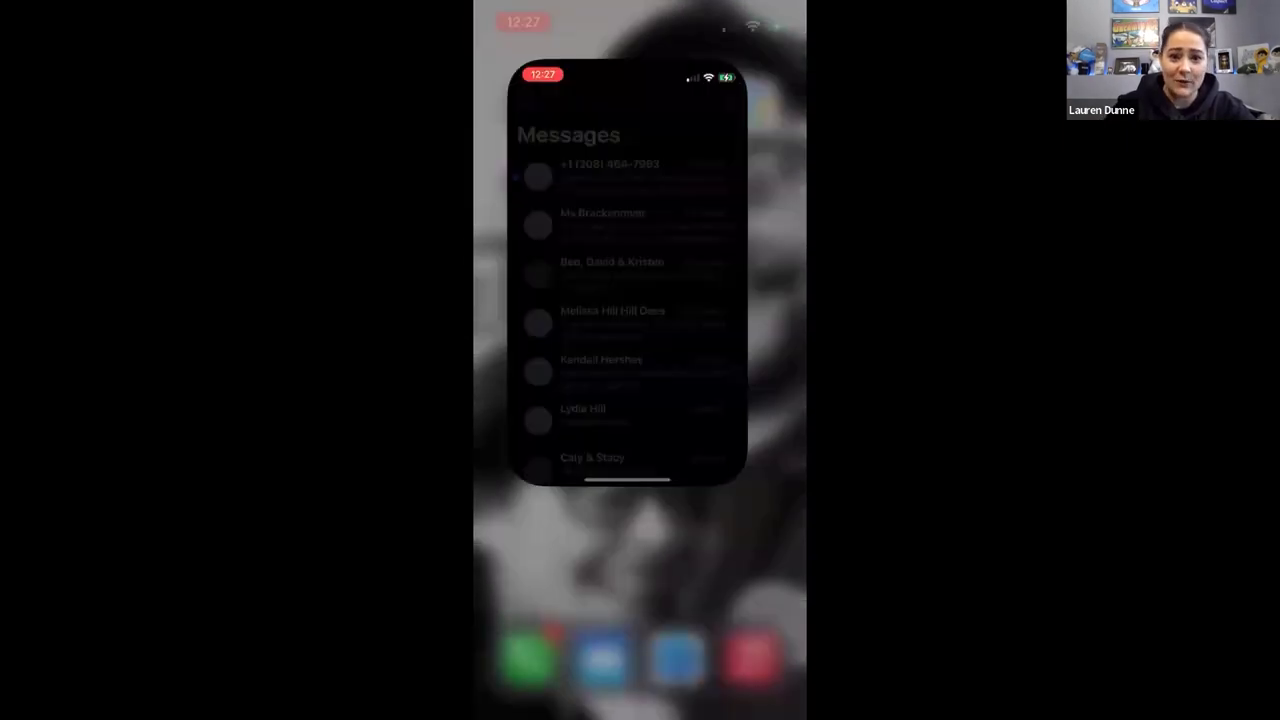
left_click(600, 150)
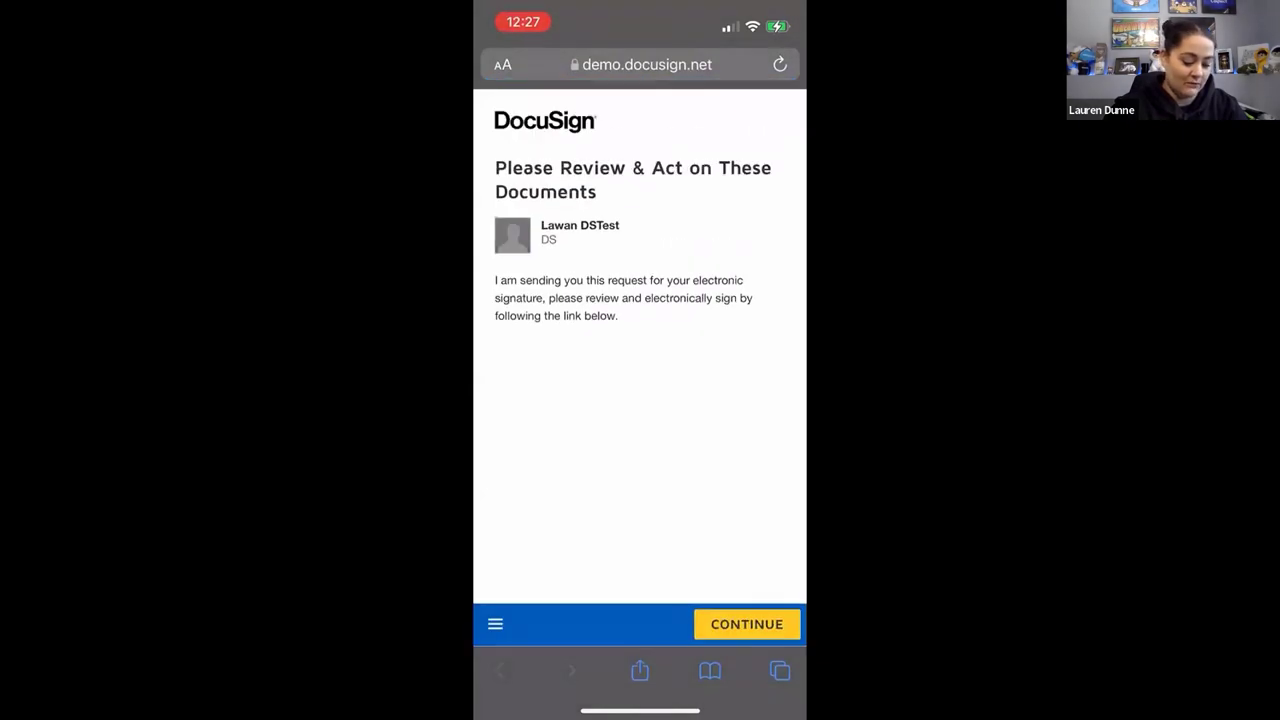
Step: Continue to the quote document and review its overview, sales order details, line items and total amount in the mobile-friendly view
left_click(747, 624)
scroll(640, 410, "down", 4)
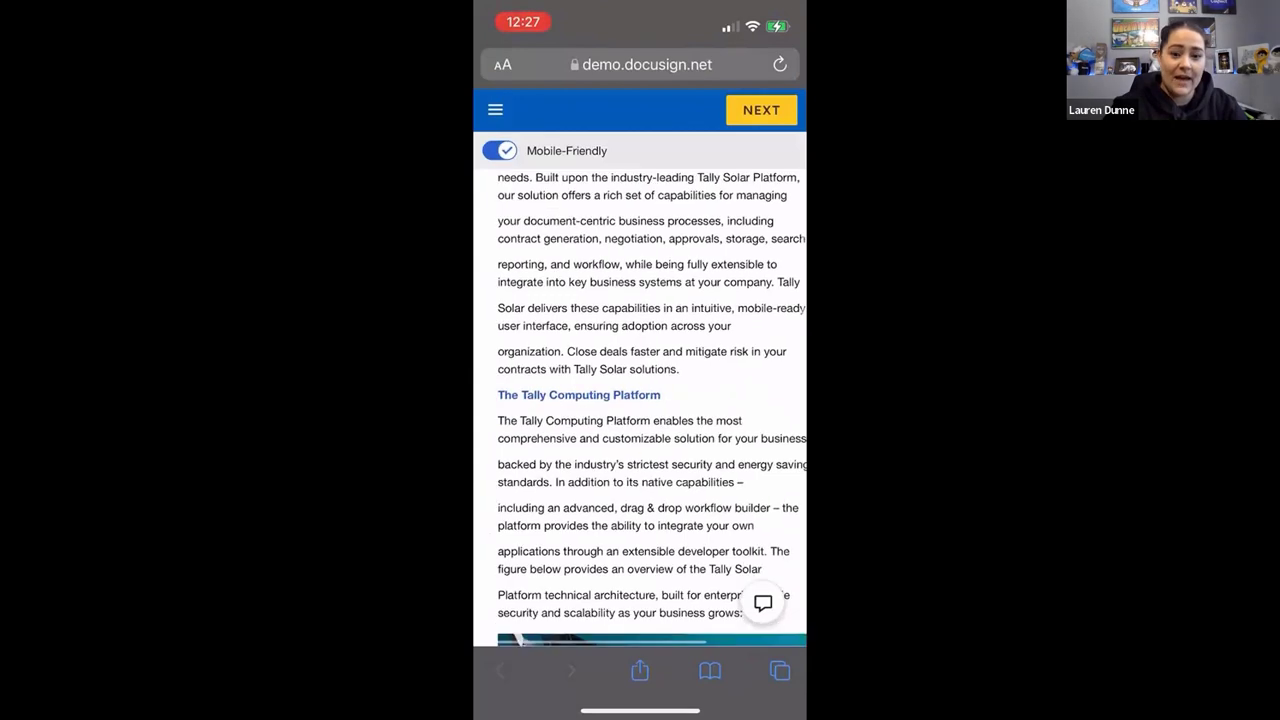
left_click(500, 150)
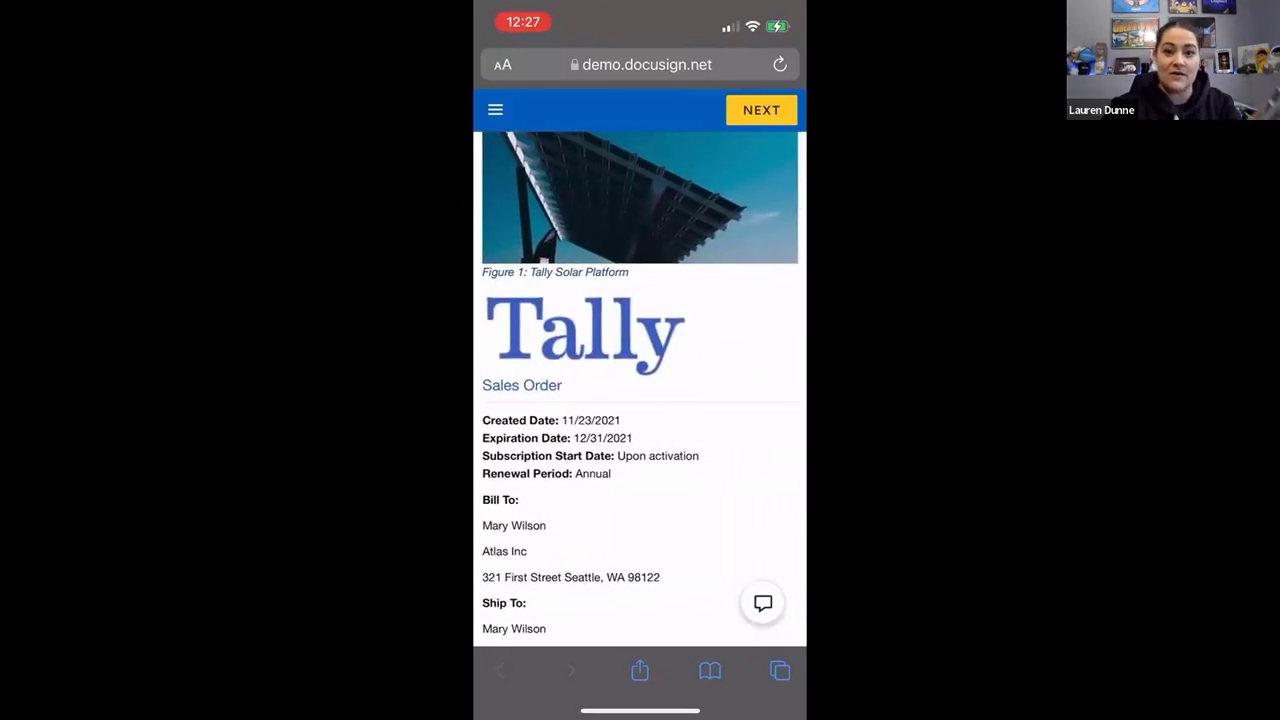
scroll(640, 390, "down", 3)
scroll(640, 390, "down", 5)
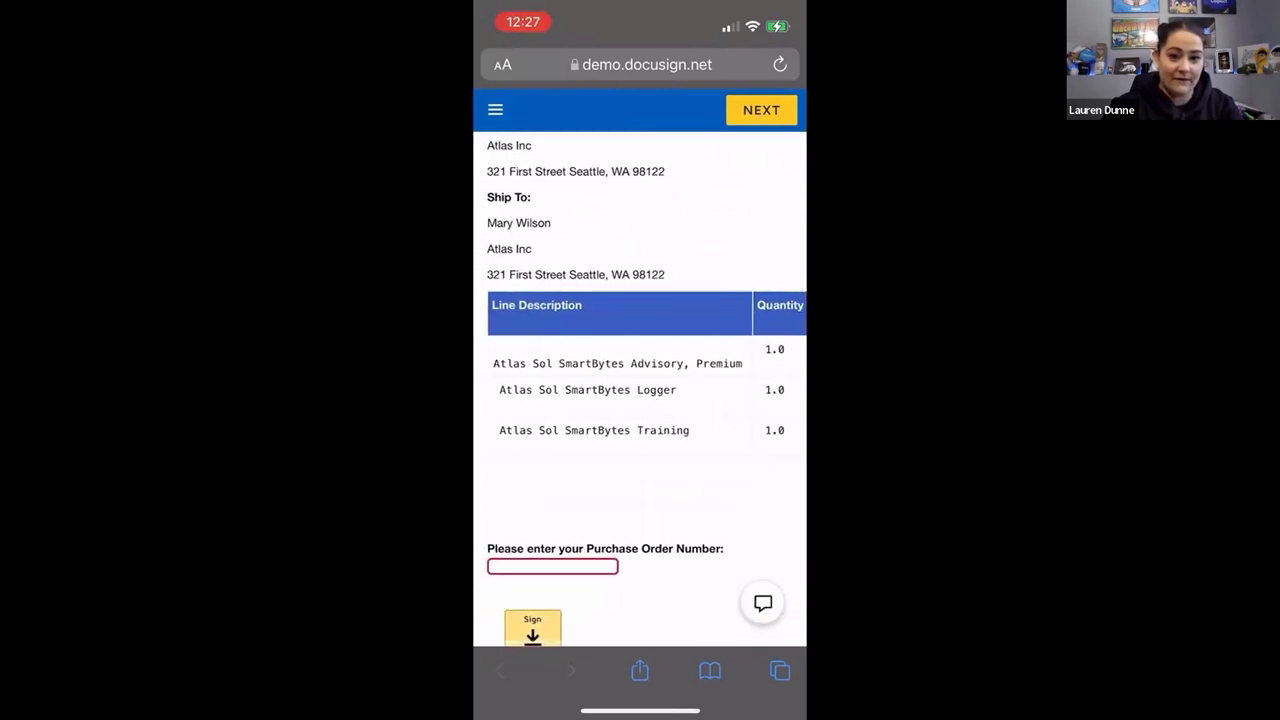
scroll(640, 390, "right", 2)
scroll(640, 390, "right", 2)
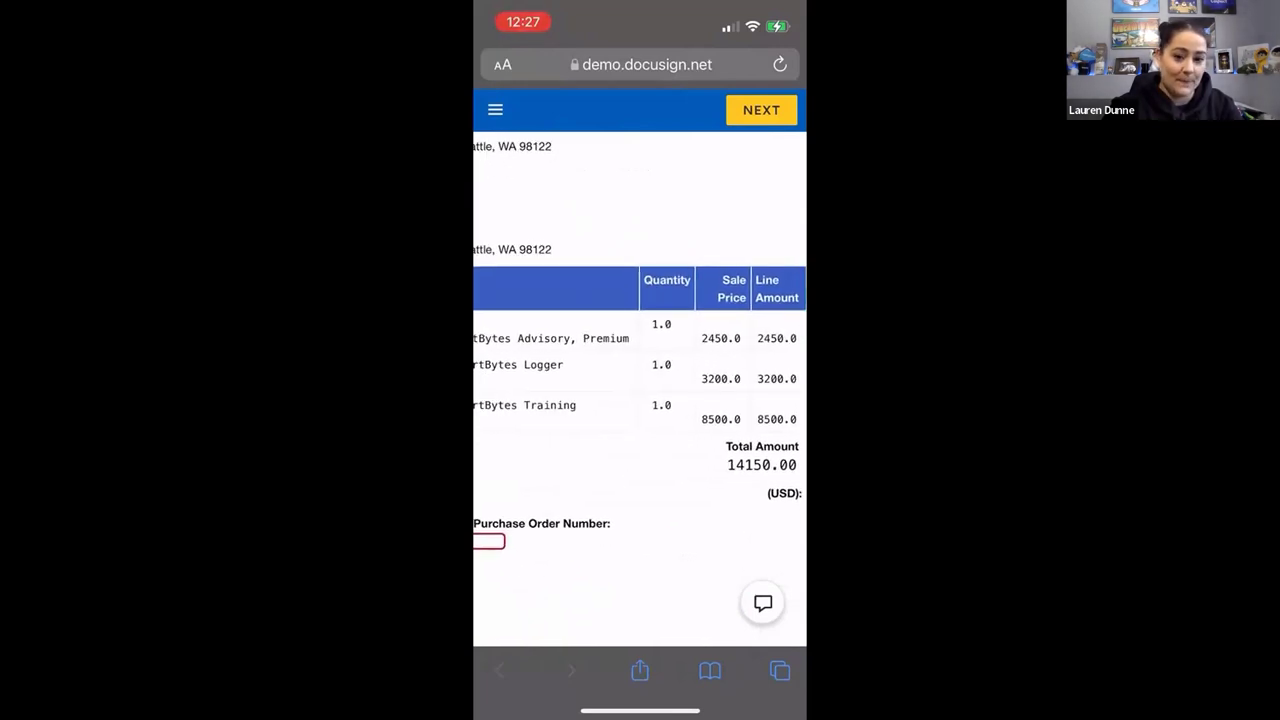
scroll(640, 390, "left", 3)
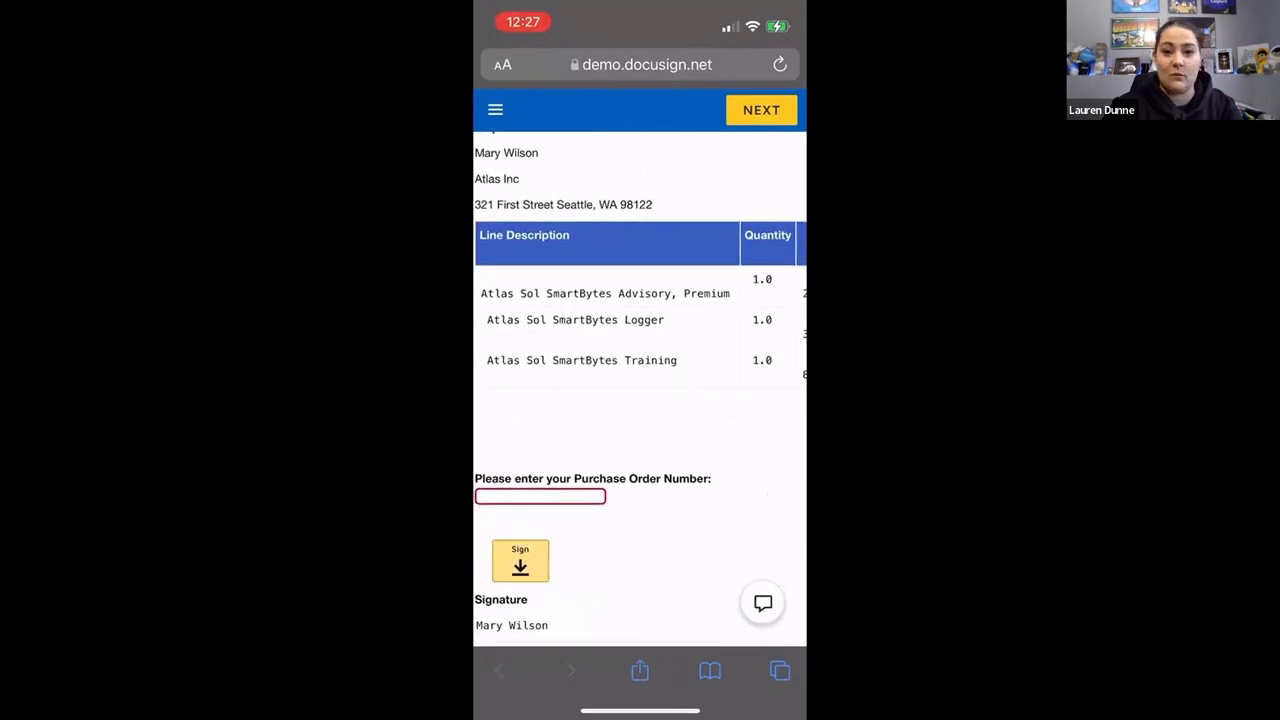
Step: Fill in the required Purchase Order Number field with the order number
left_click(540, 496)
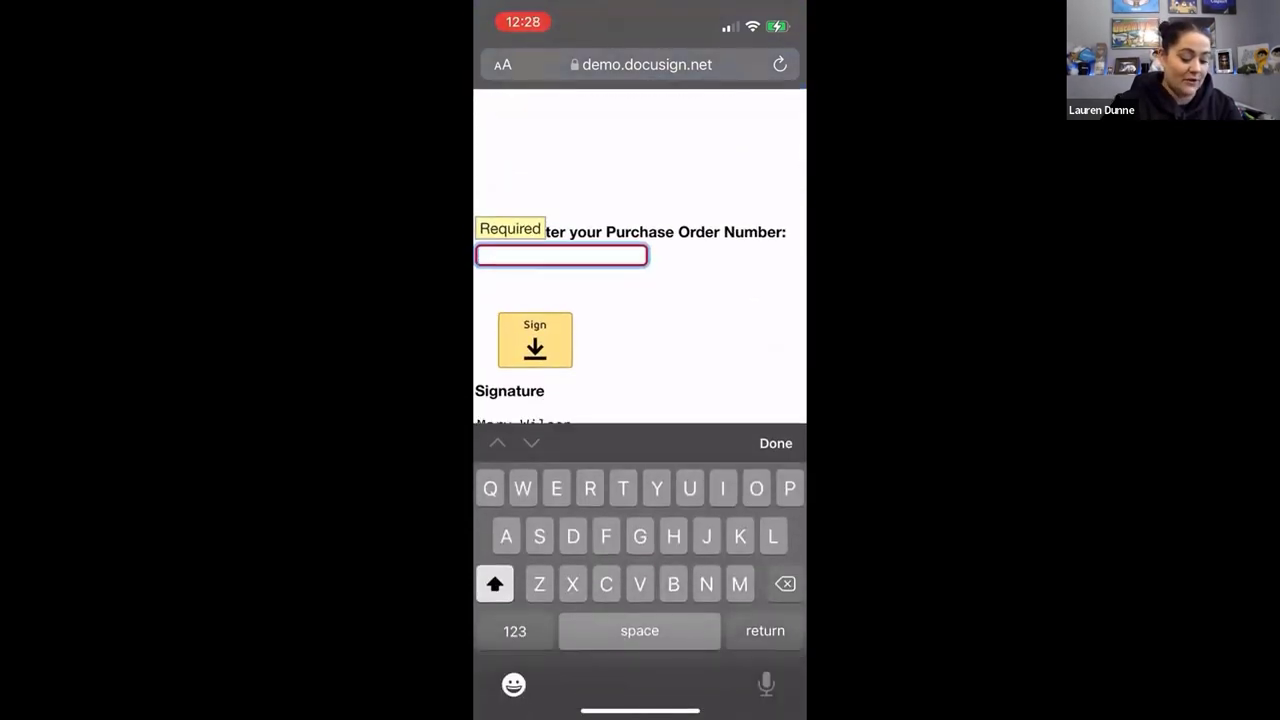
left_click(514, 631)
type("12")
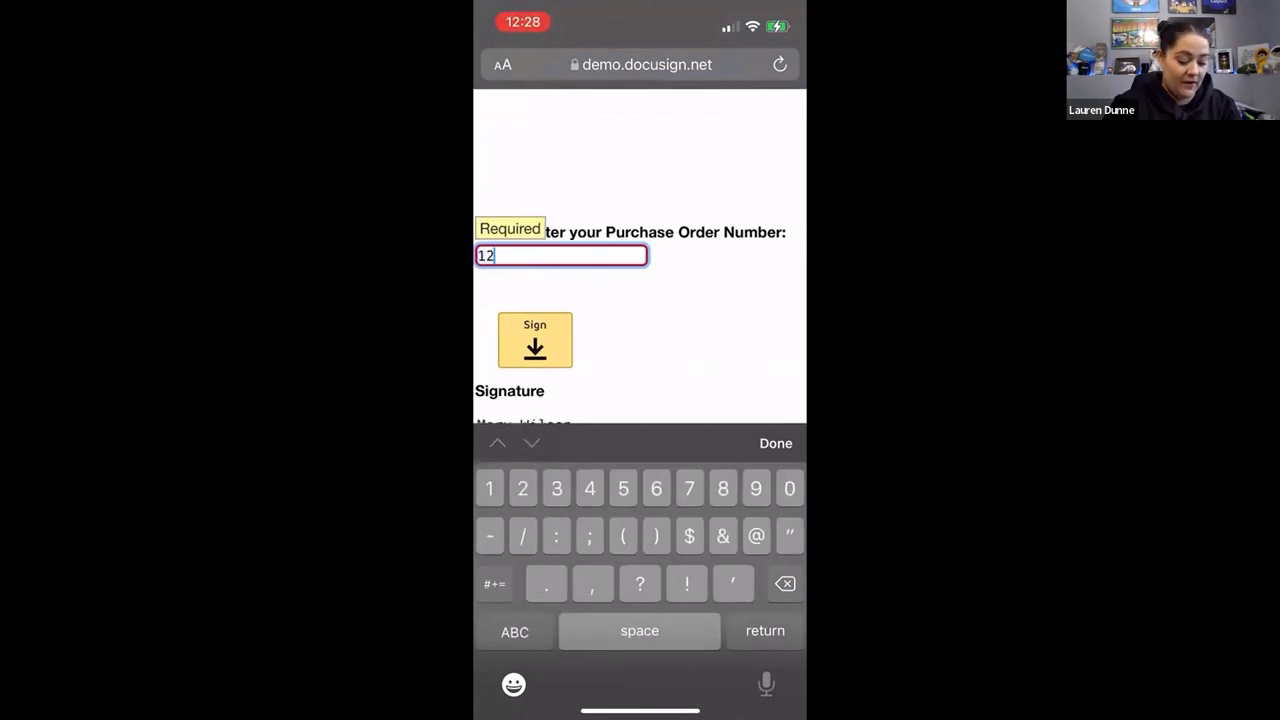
type("3456")
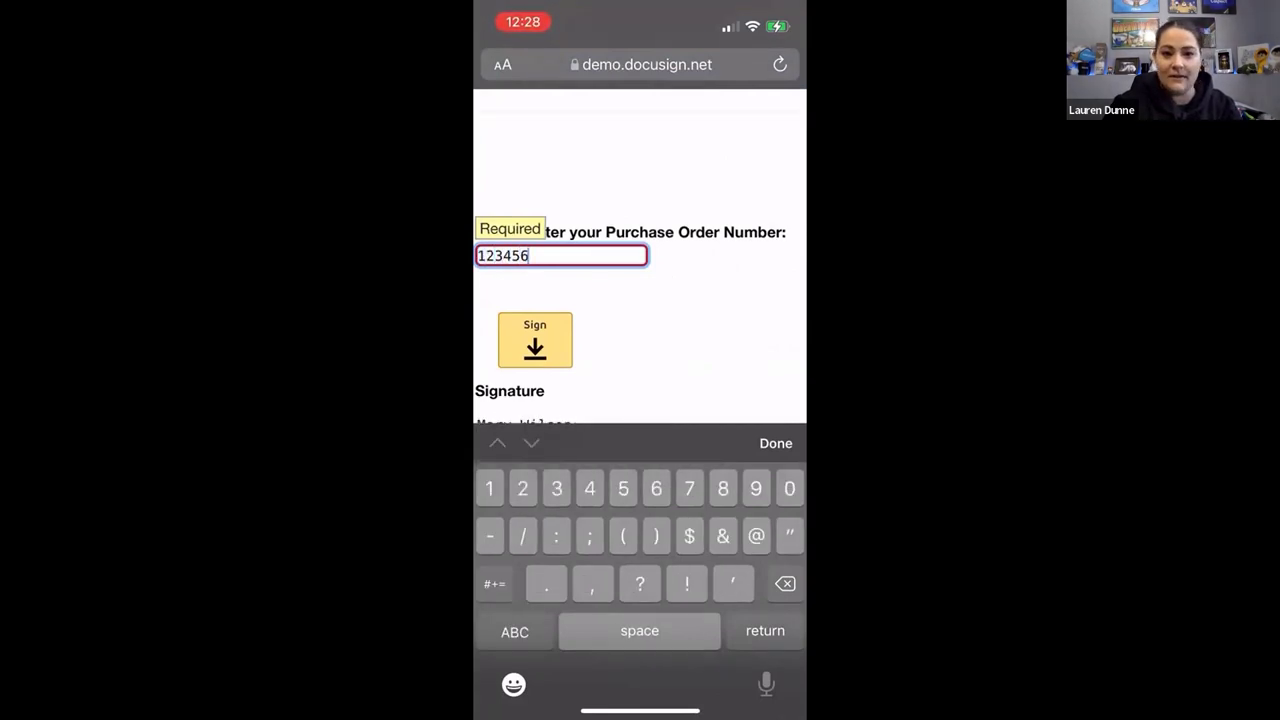
left_click(775, 443)
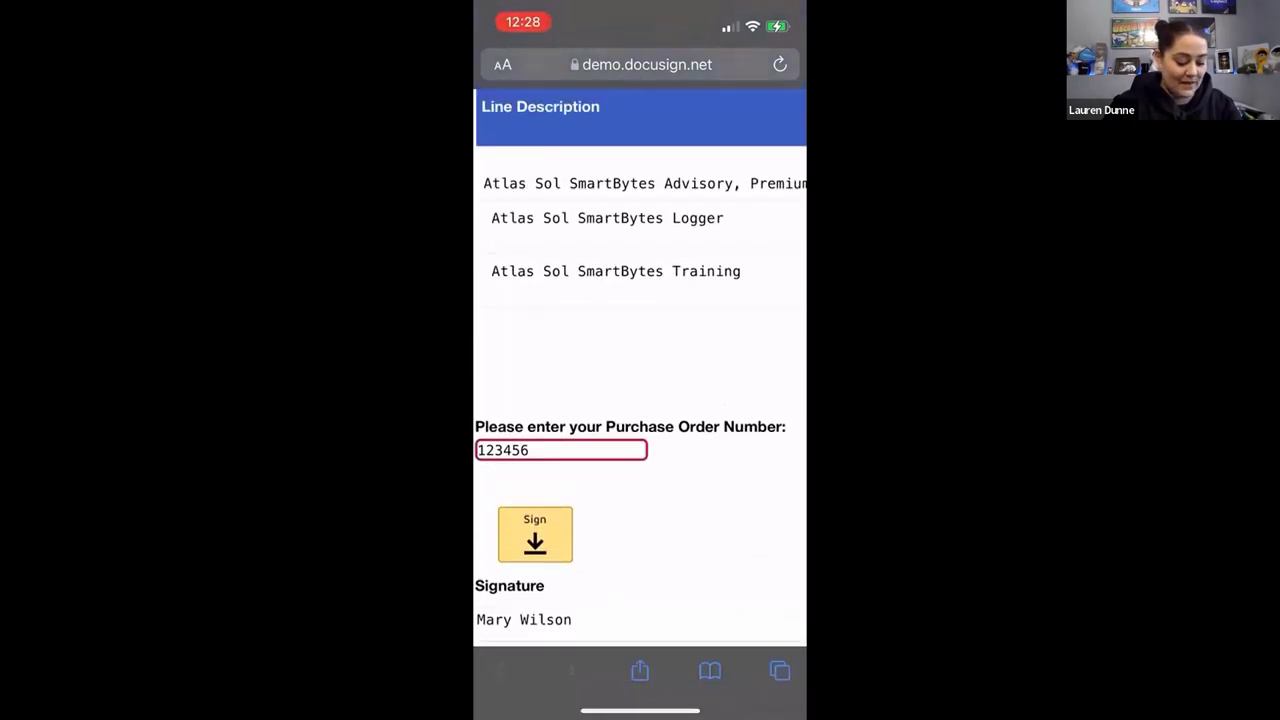
Step: Sign the sales order using the first saved signature
scroll(640, 380, "down", 2)
left_click(546, 423)
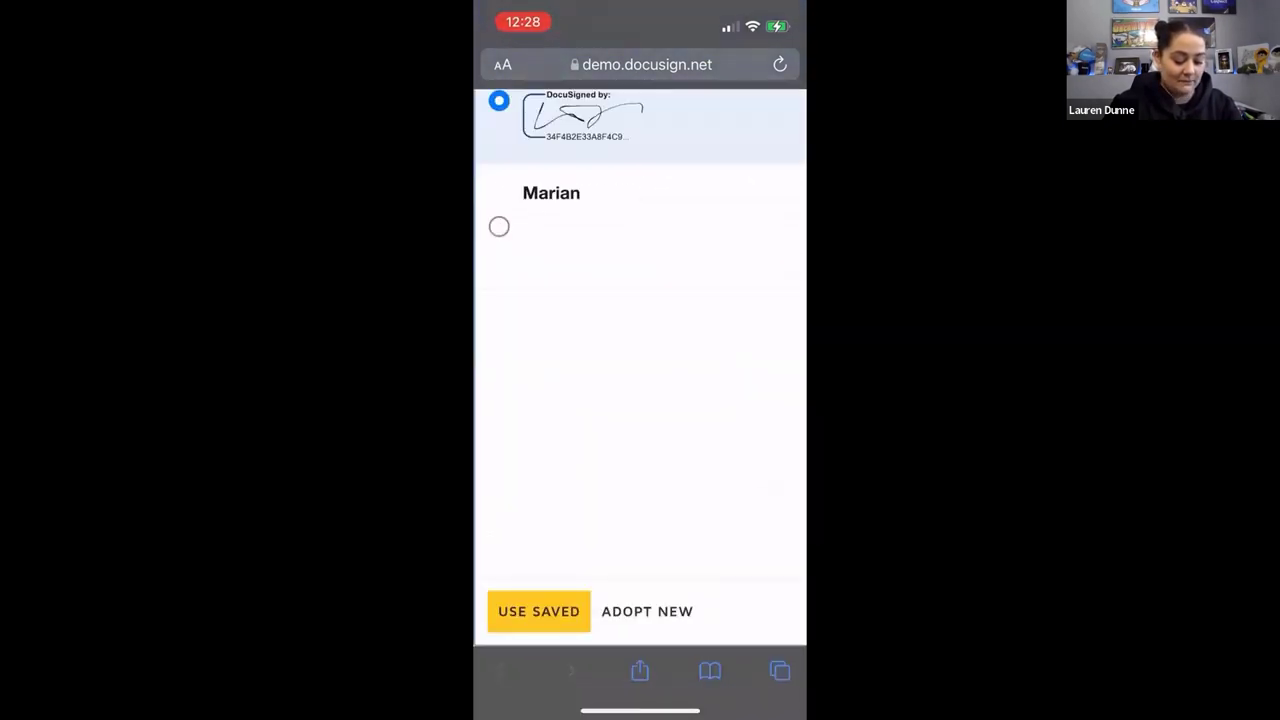
scroll(640, 370, "up", 3)
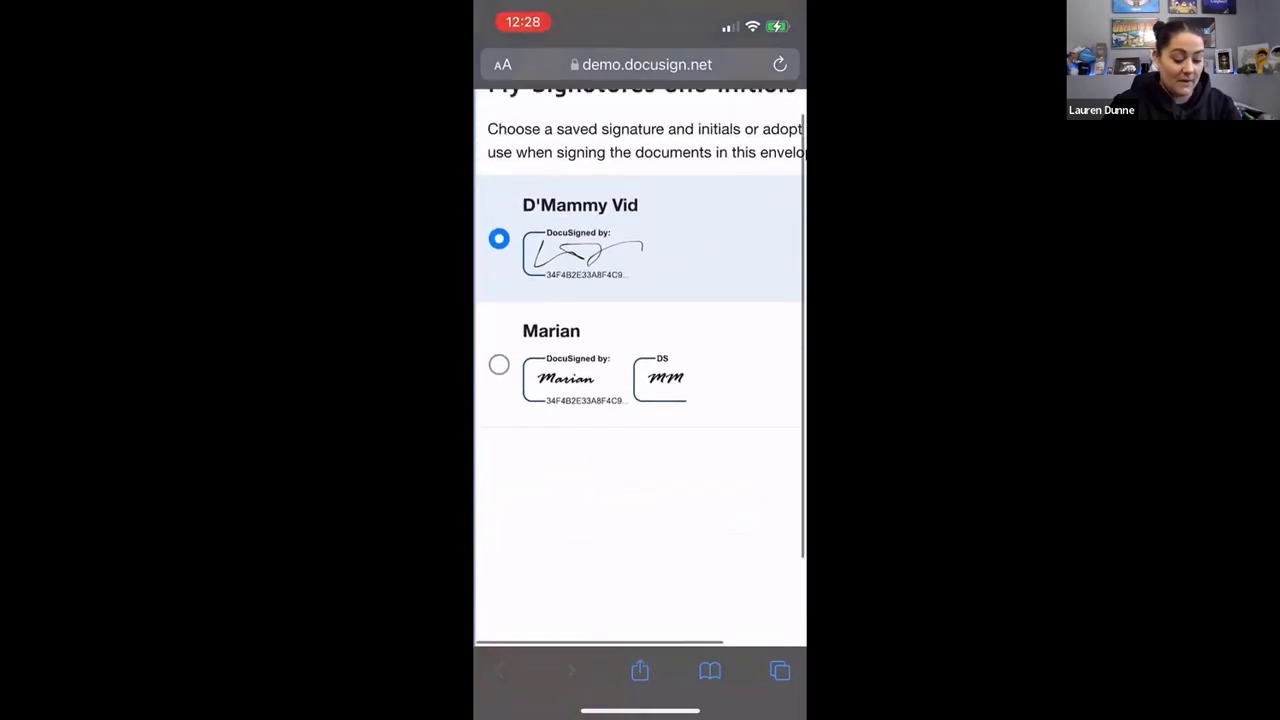
scroll(640, 380, "down", 2)
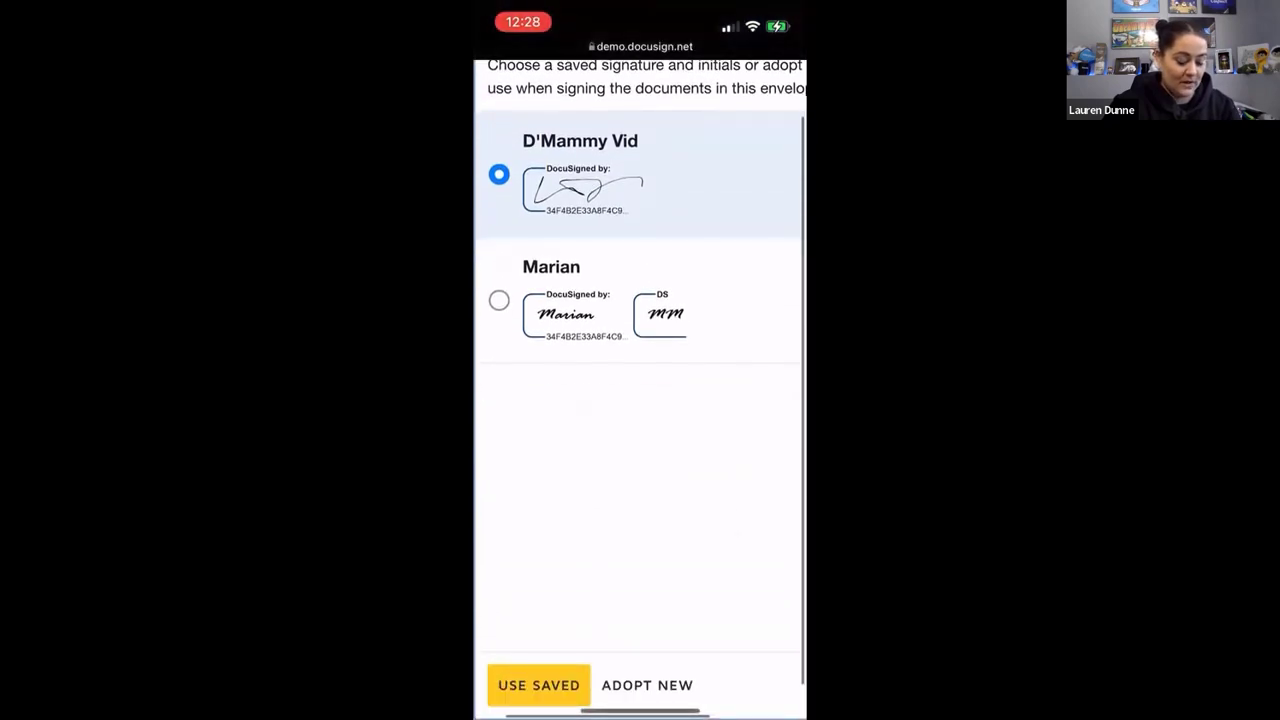
scroll(640, 380, "down", 2)
left_click(538, 616)
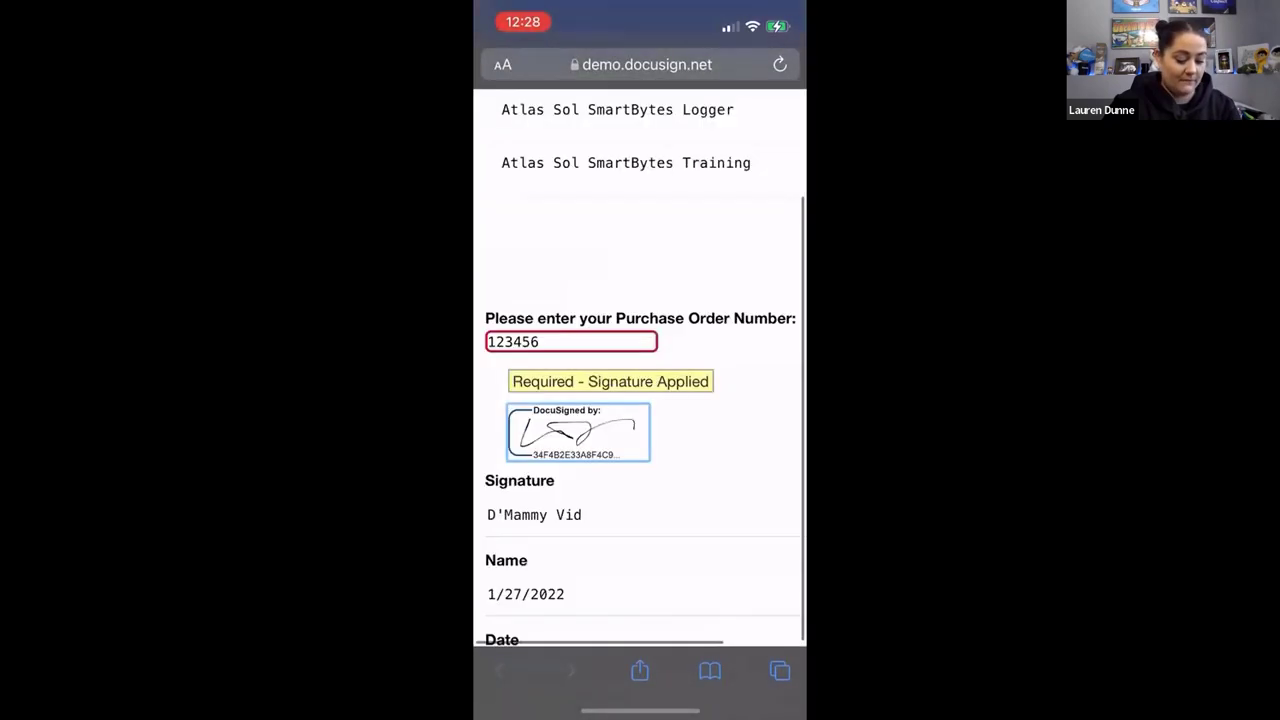
Step: Proceed past the signed section, check the completed sales order and finish signing the envelope
scroll(640, 380, "down", 5)
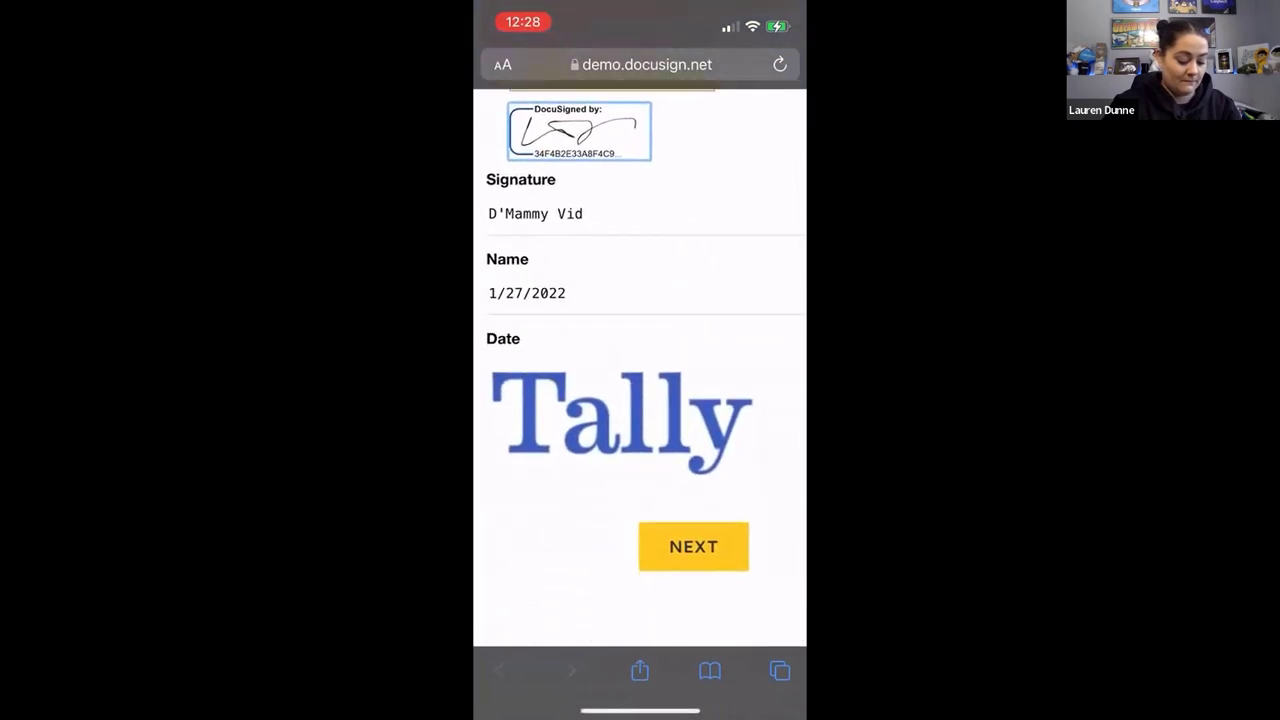
left_click(692, 548)
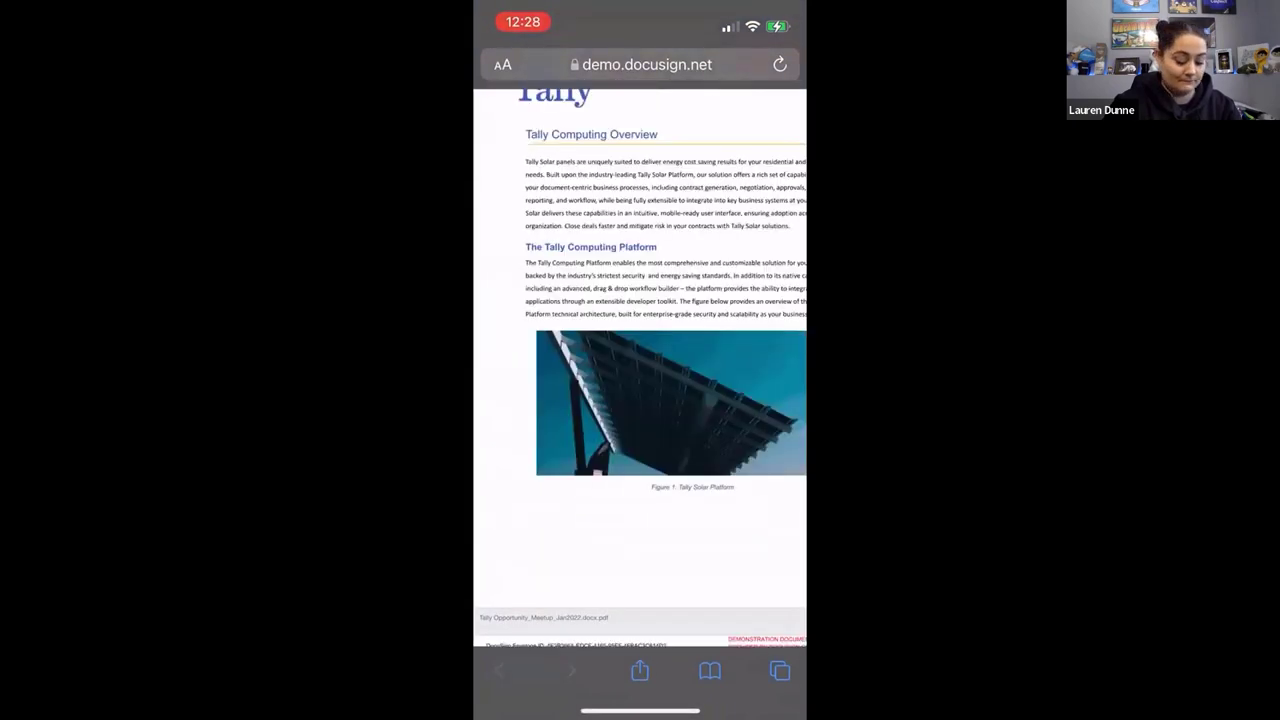
scroll(640, 370, "down", 10)
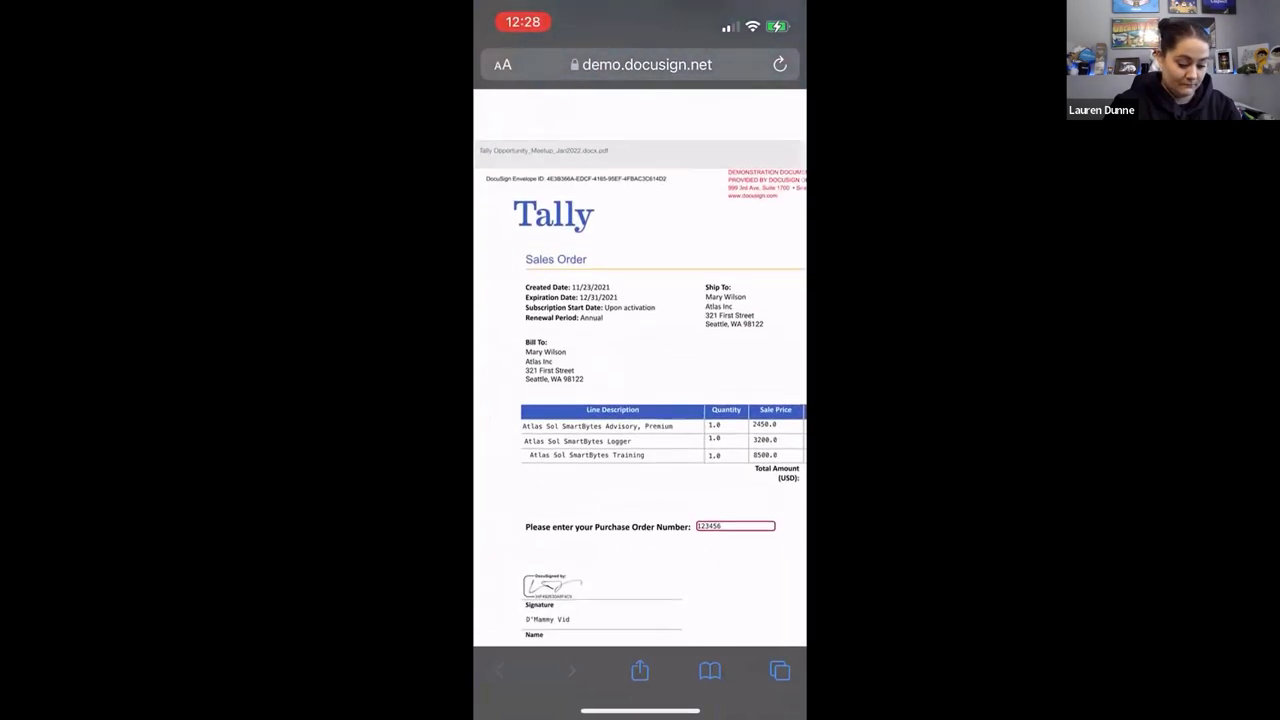
scroll(640, 370, "down", 10)
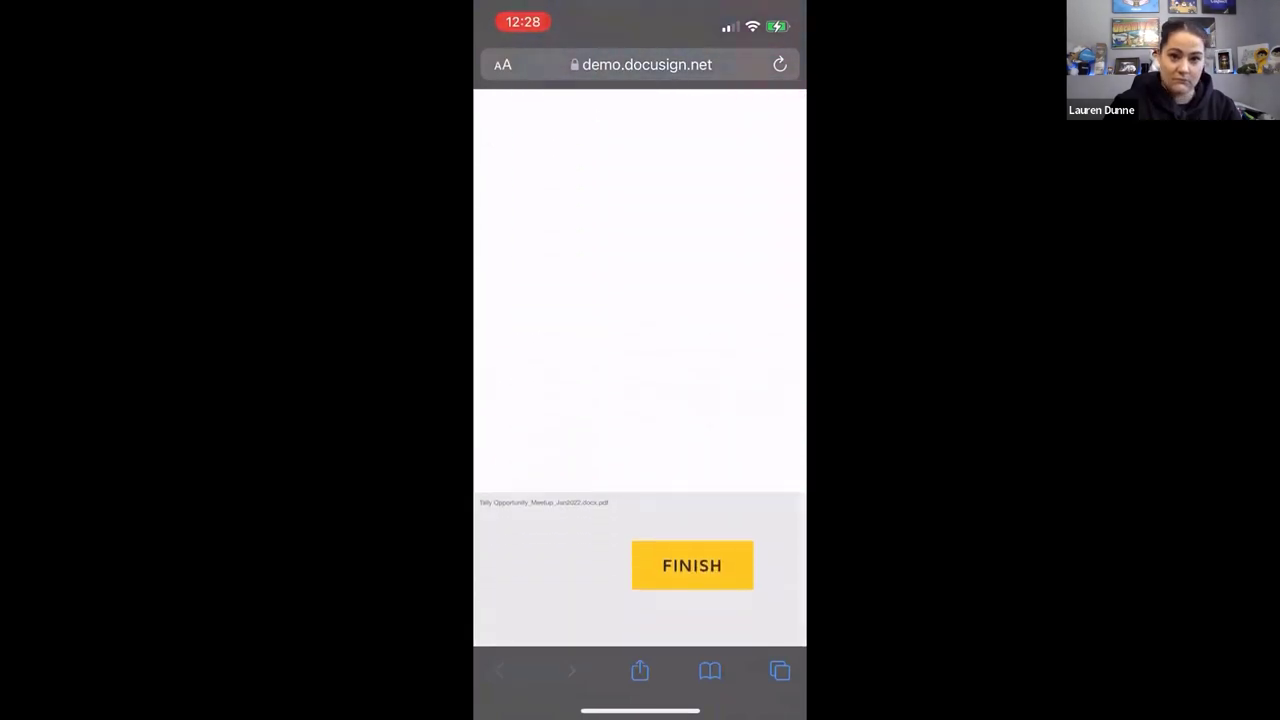
scroll(640, 370, "up", 6)
scroll(640, 370, "down", 10)
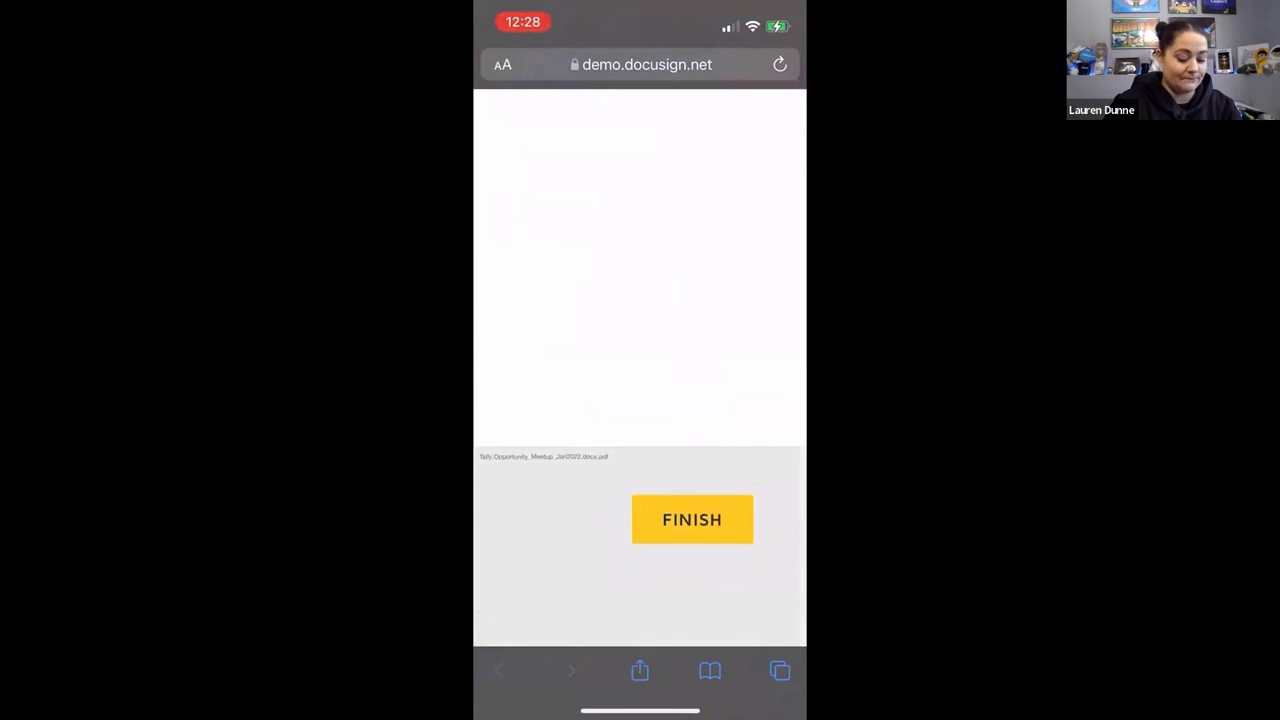
left_click(692, 519)
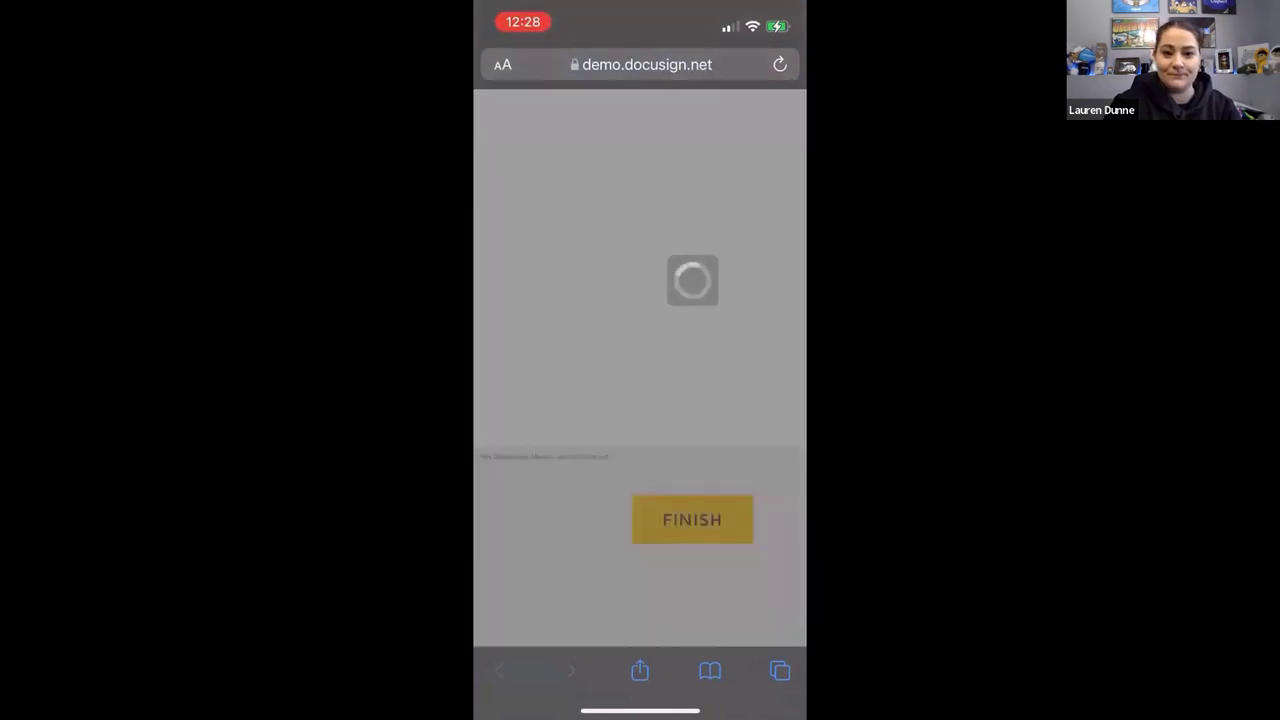
left_click(535, 612)
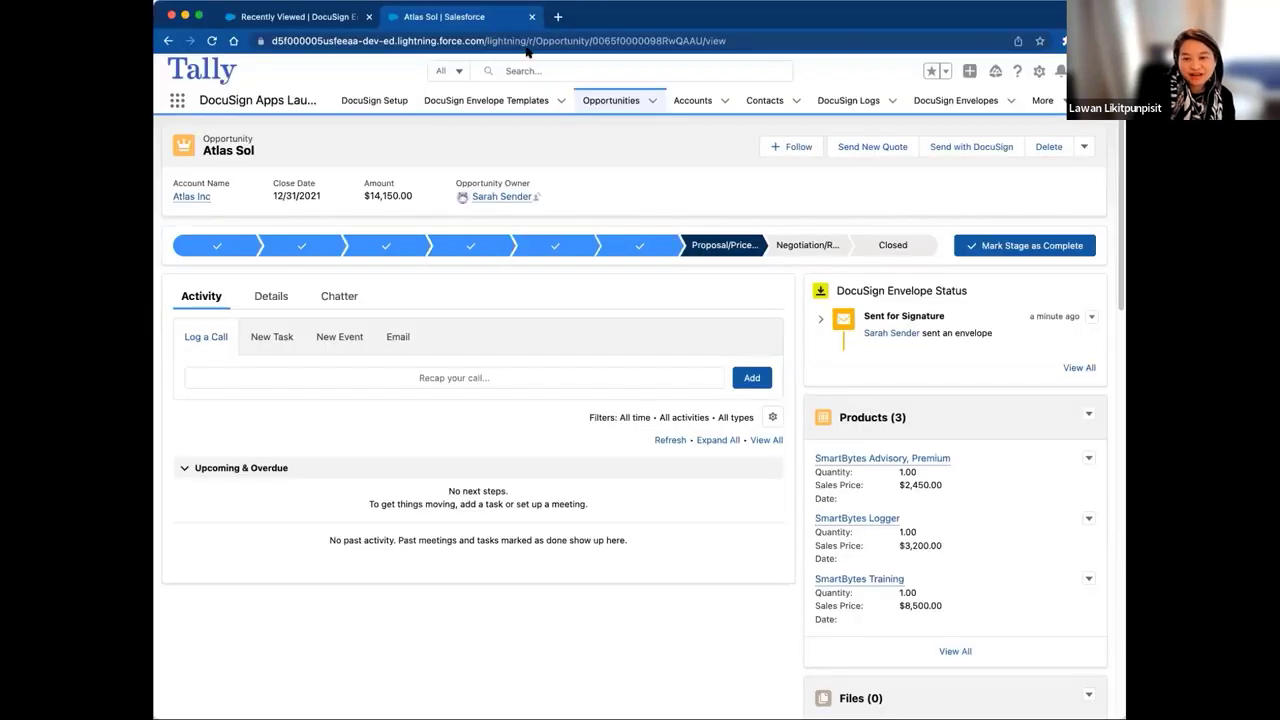
Step: Switch to the Atlas Sol opportunity in Salesforce and reload the record to check its stage and DocuSign envelope status
left_click(527, 42)
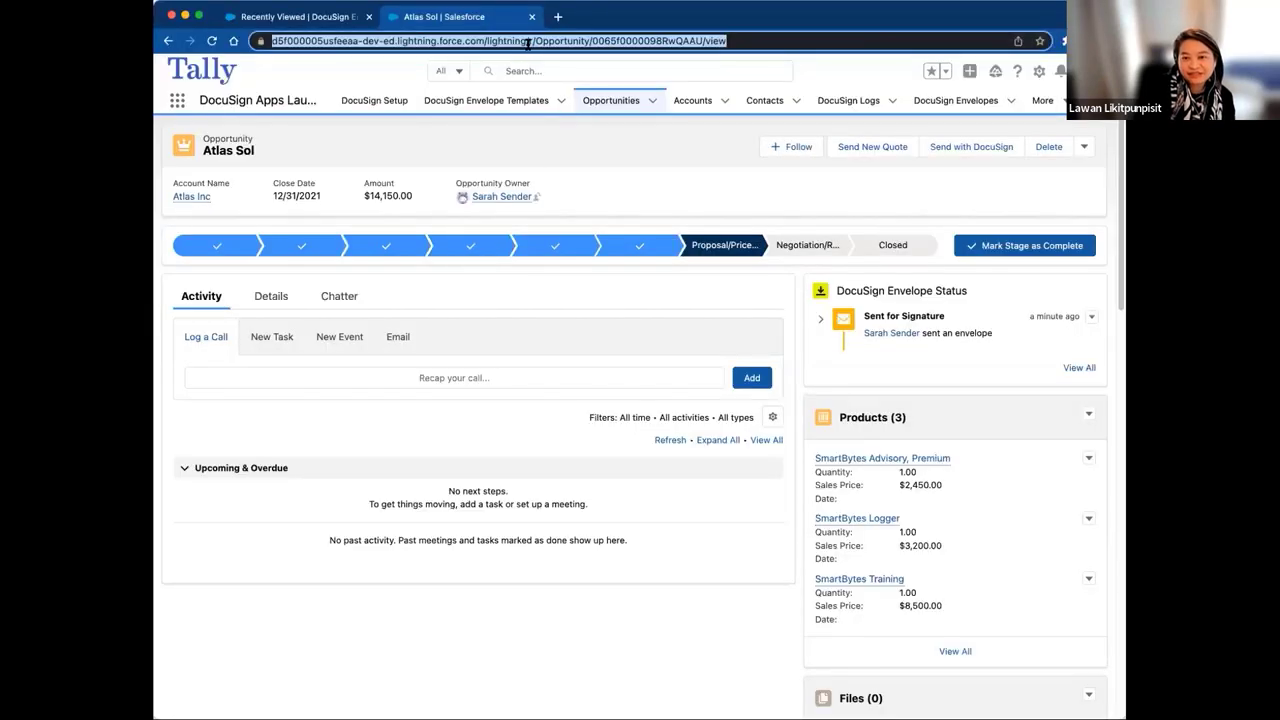
key("Return")
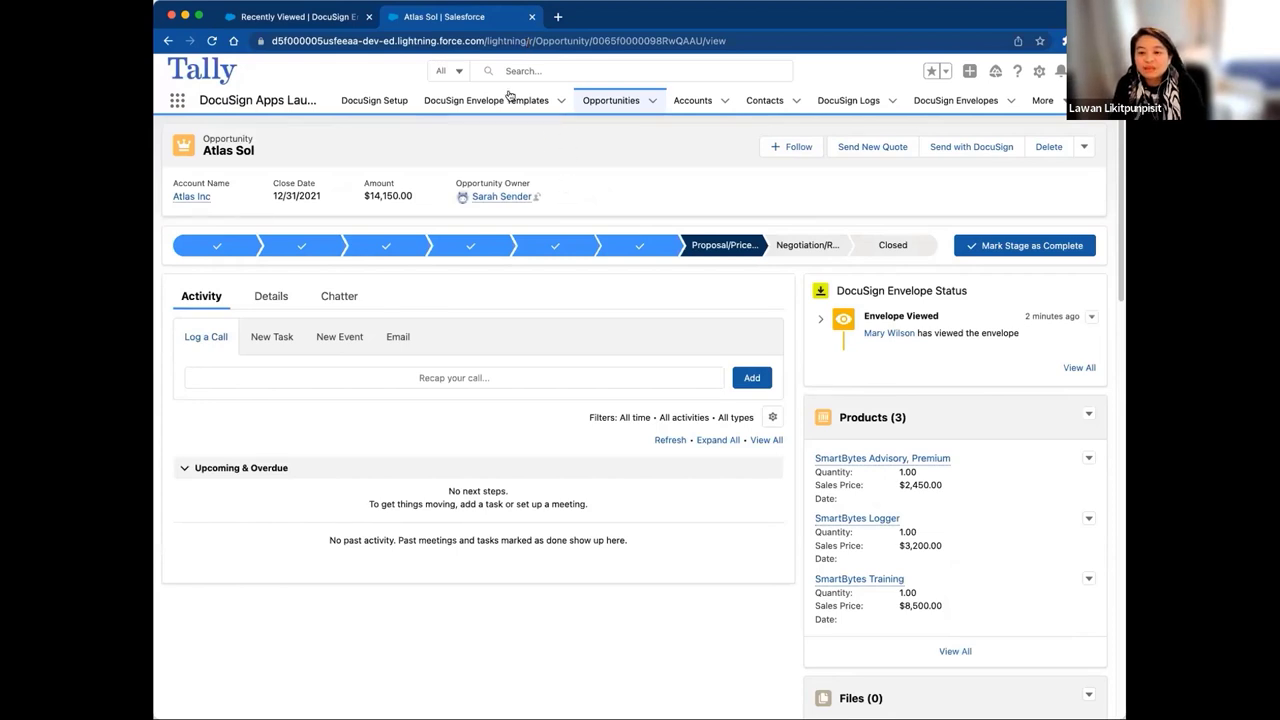
left_click(504, 42)
key("Return")
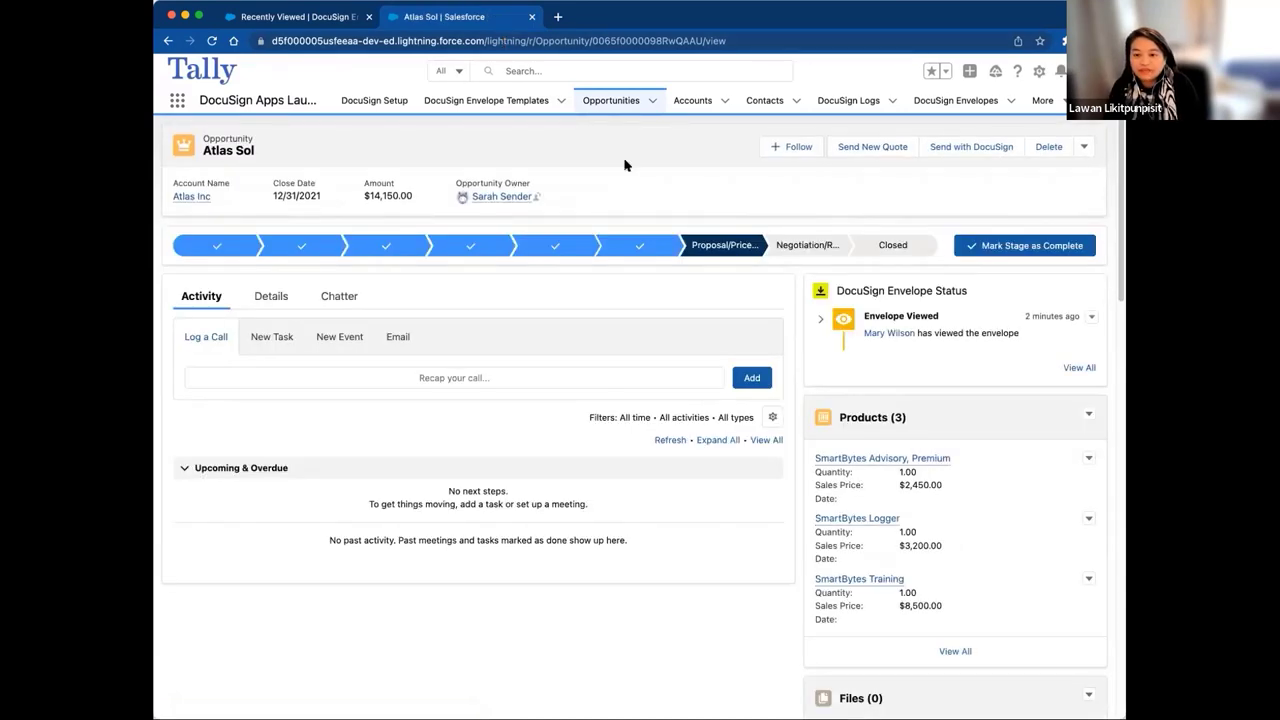
right_click(616, 202)
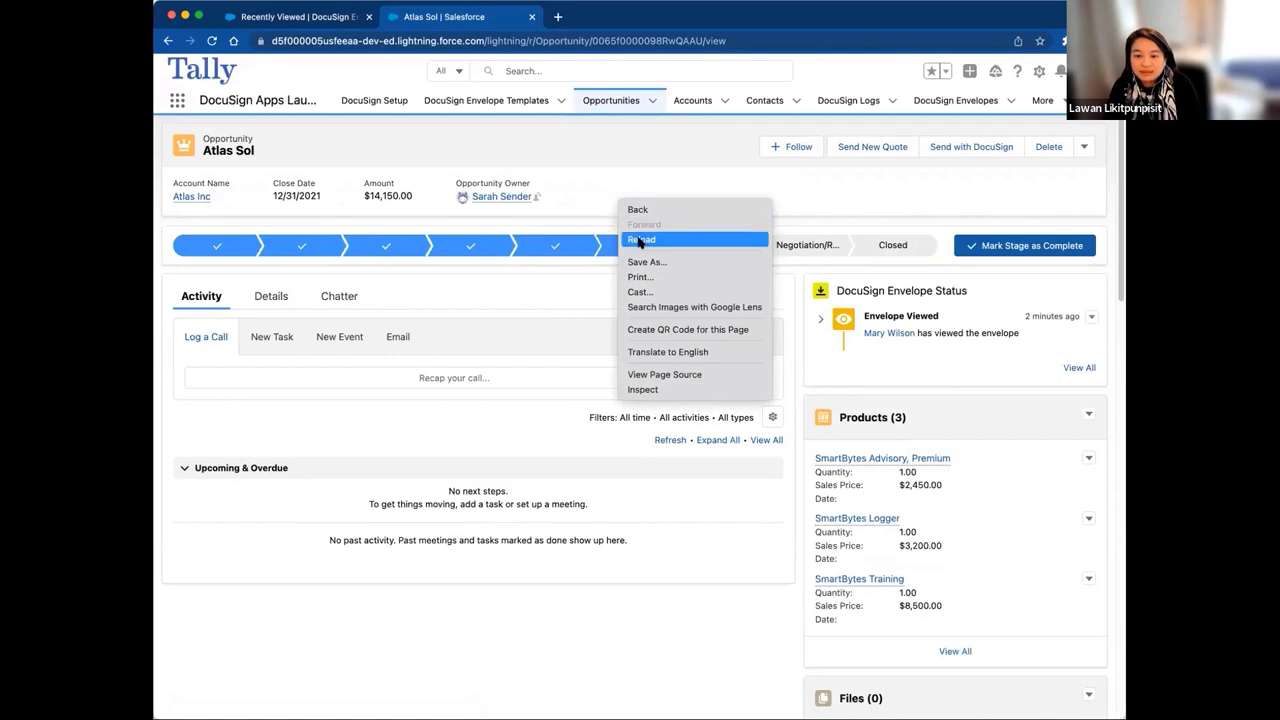
left_click(640, 239)
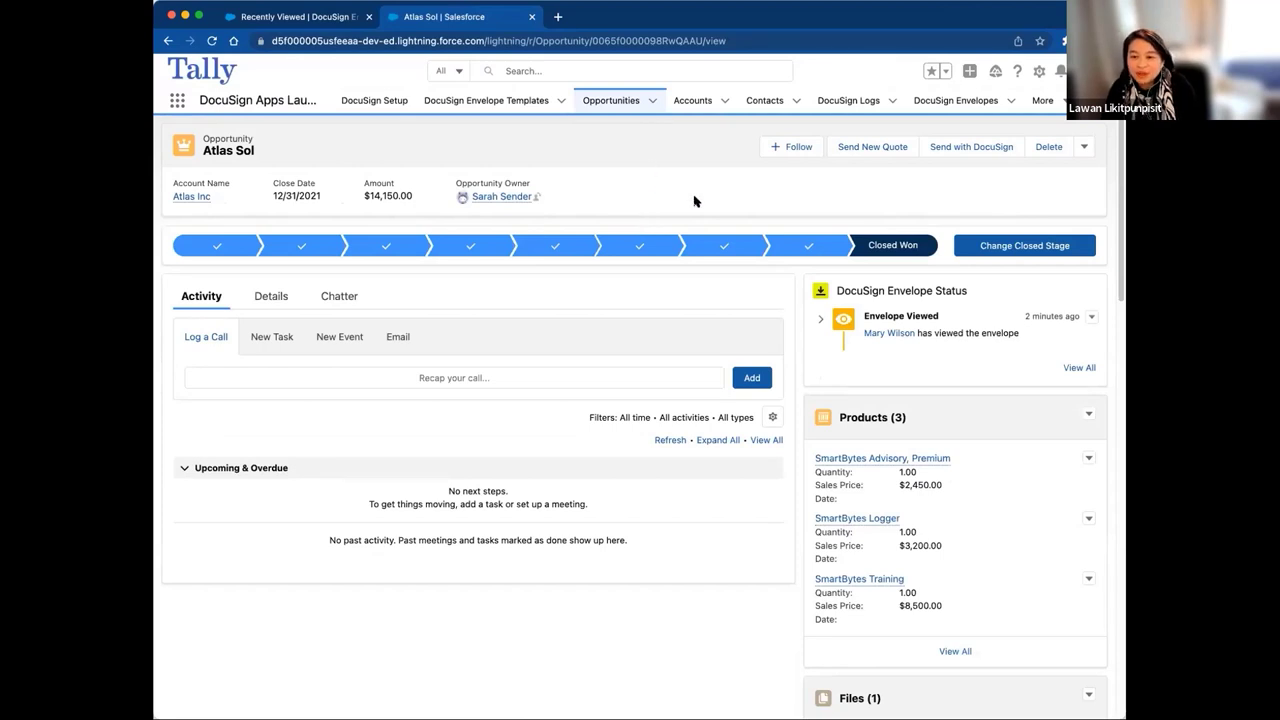
right_click(598, 167)
left_click(628, 210)
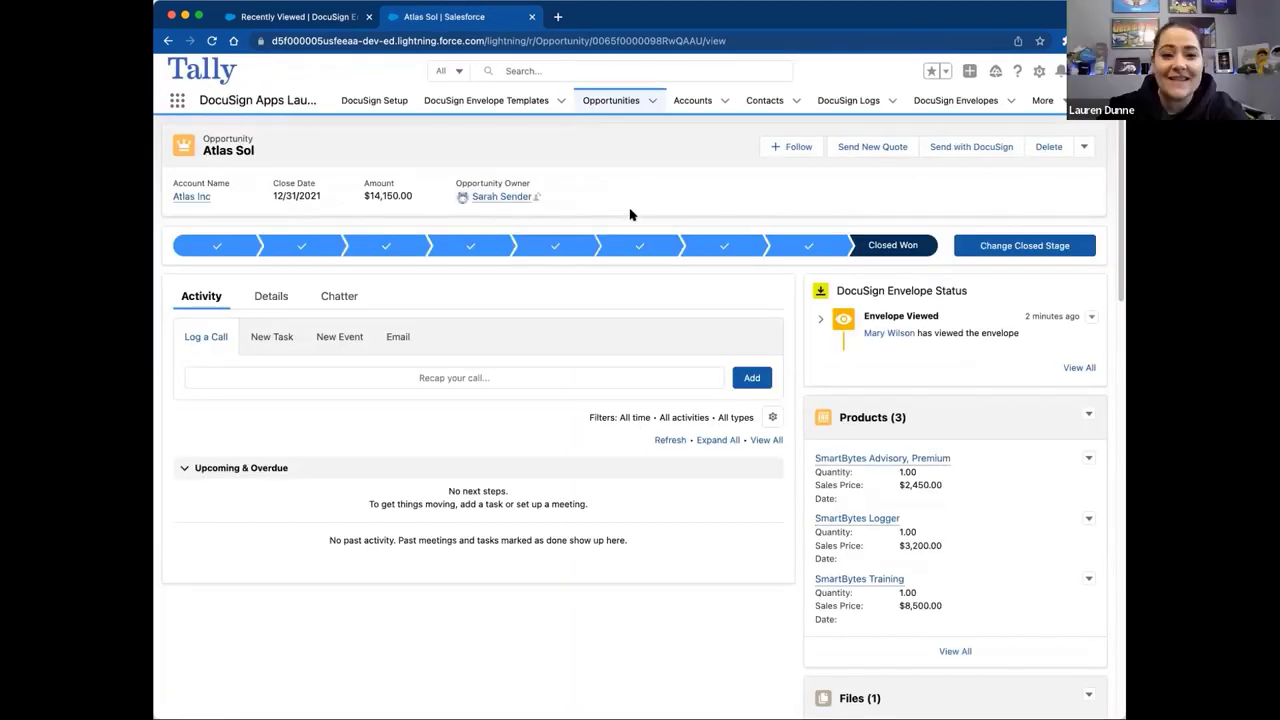
Step: Show the Atlas Sol opportunity's details and examine the PO Number field, leaving the record without saving edits
left_click(265, 300)
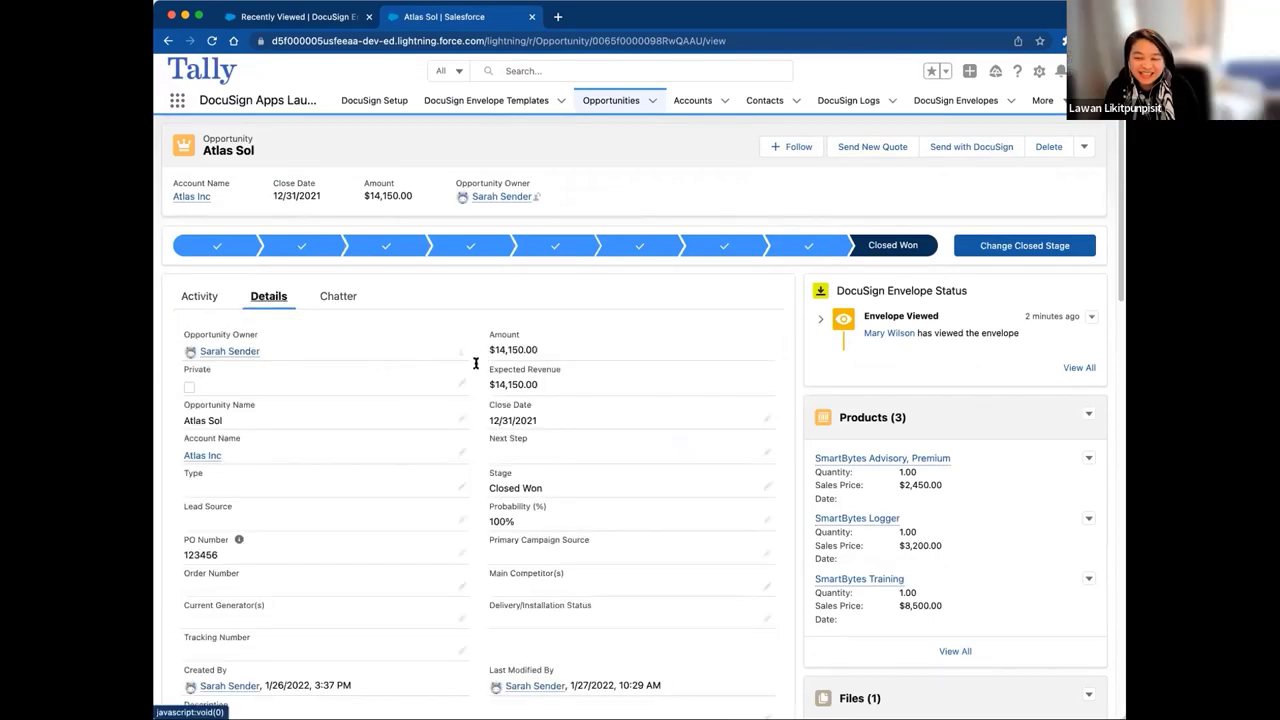
scroll(446, 361, "down", 2)
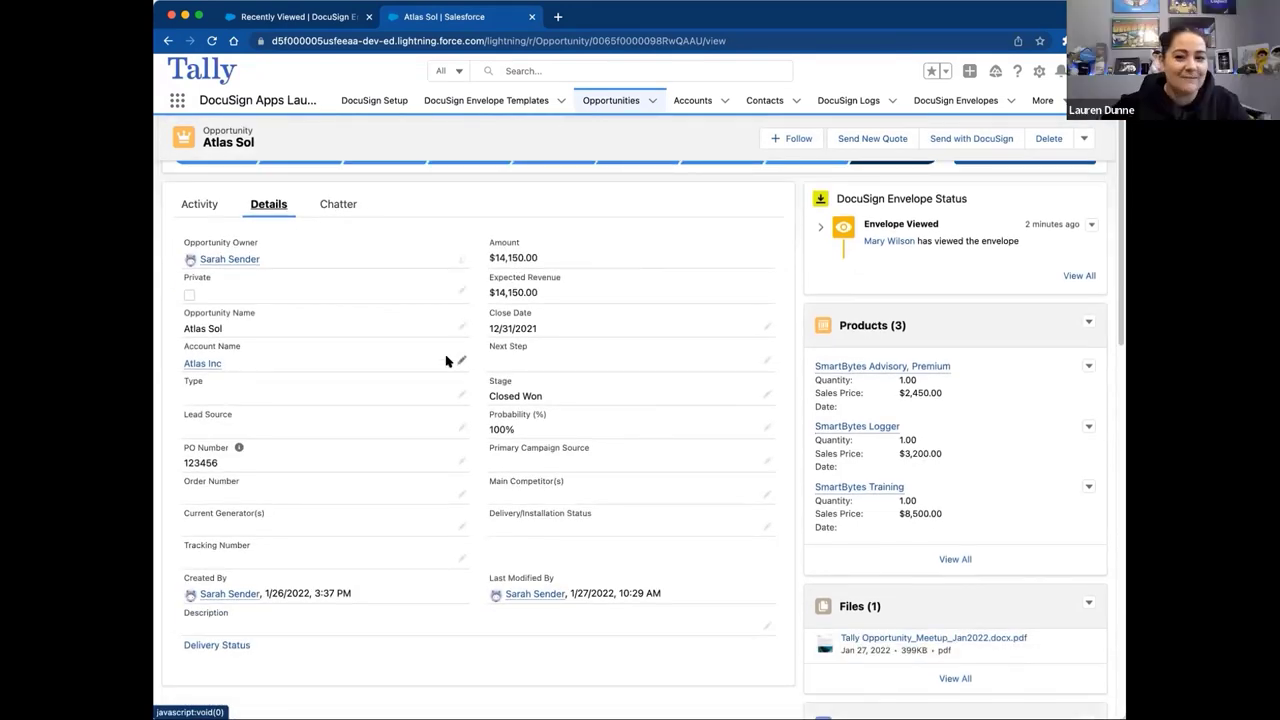
scroll(444, 361, "up", 1)
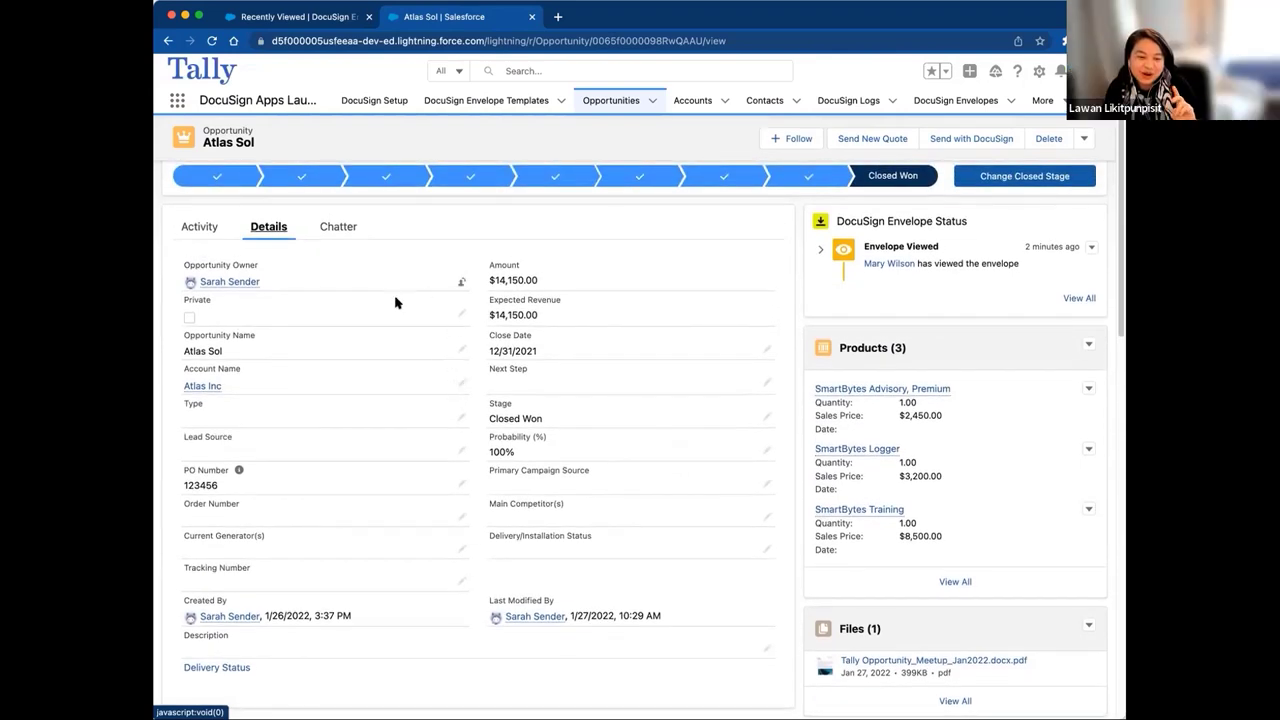
scroll(440, 365, "down", 4)
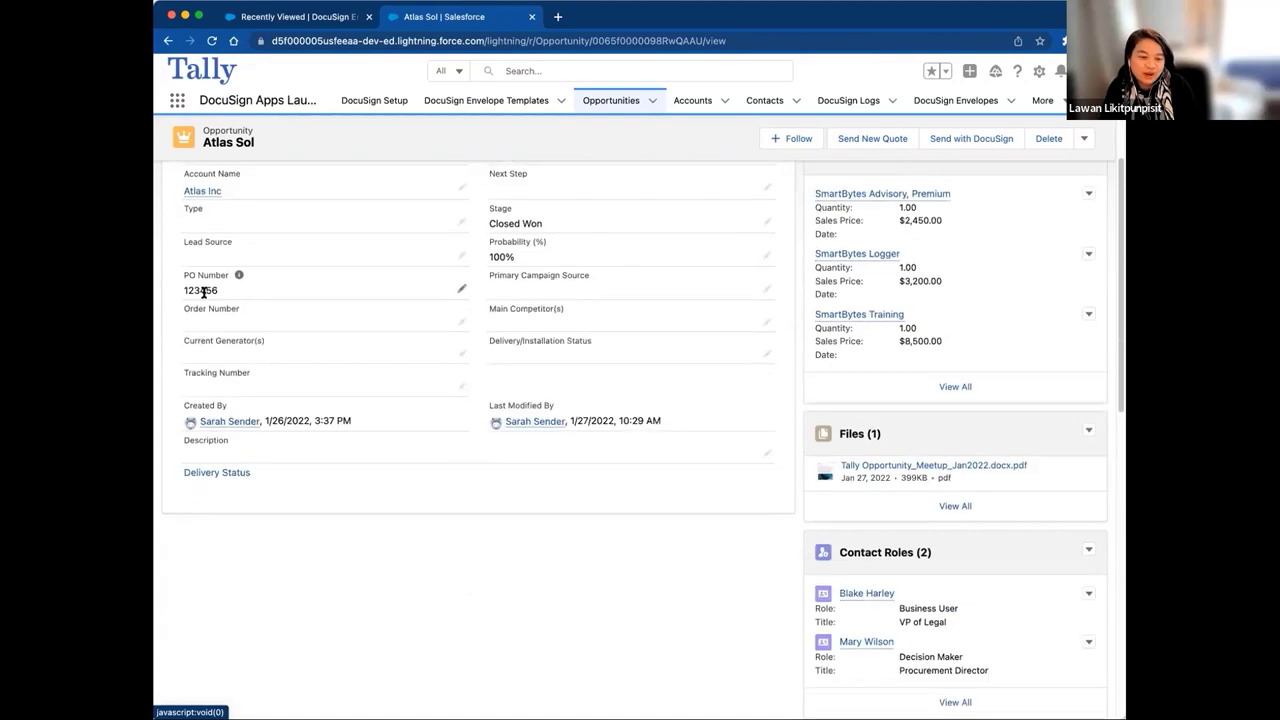
double_click(202, 290)
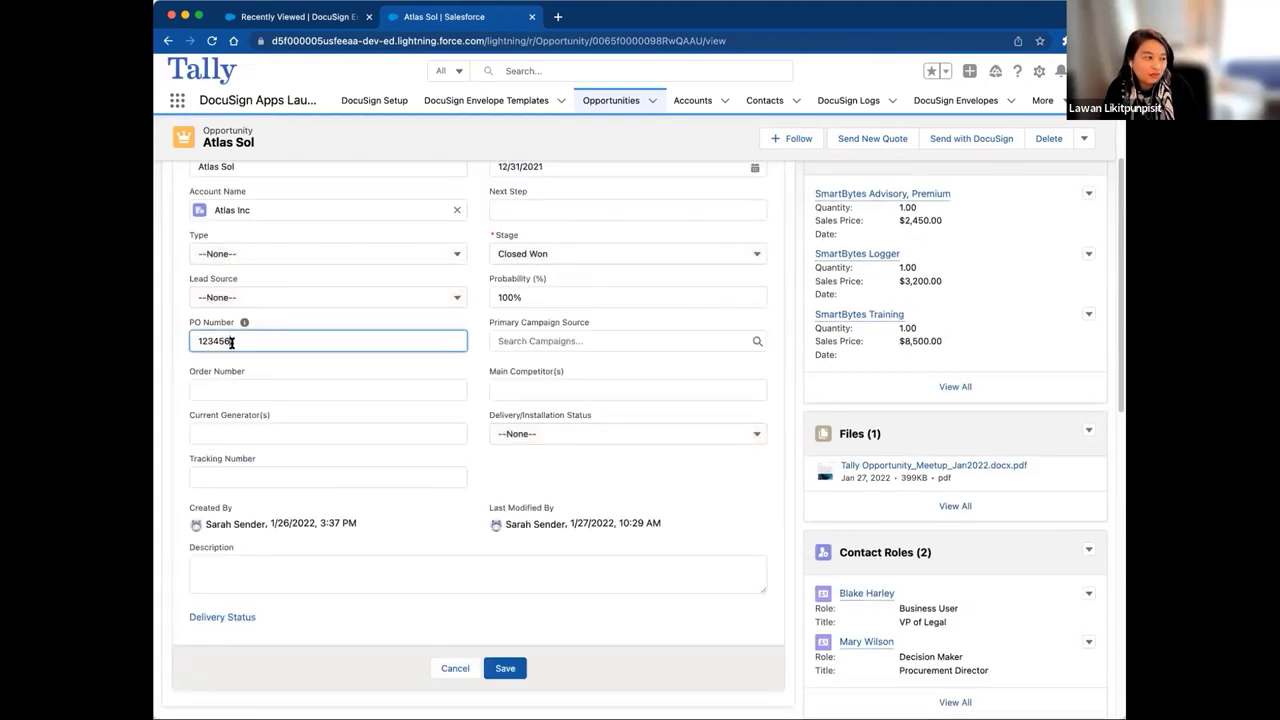
left_click(438, 670)
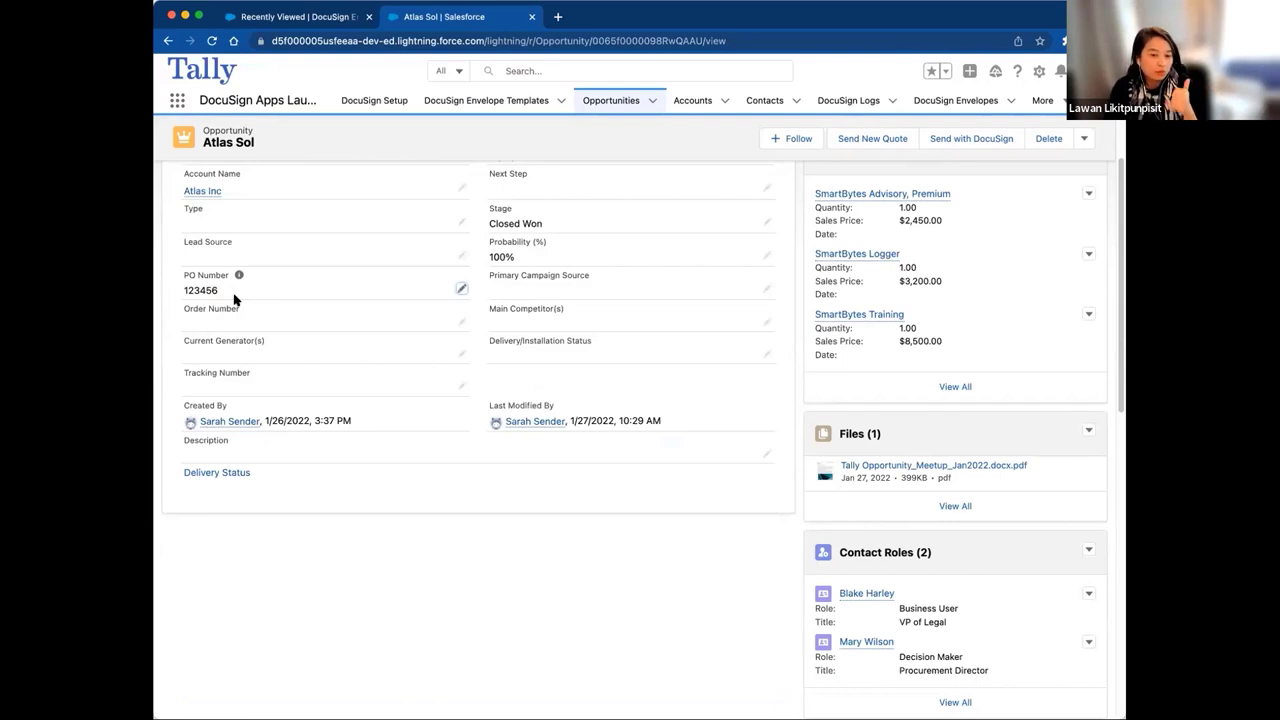
Step: Preview the attached file Tally Opportunity_Meetup_Jan2022.docx.pdf and examine the signed sales order on page 2
left_click(929, 467)
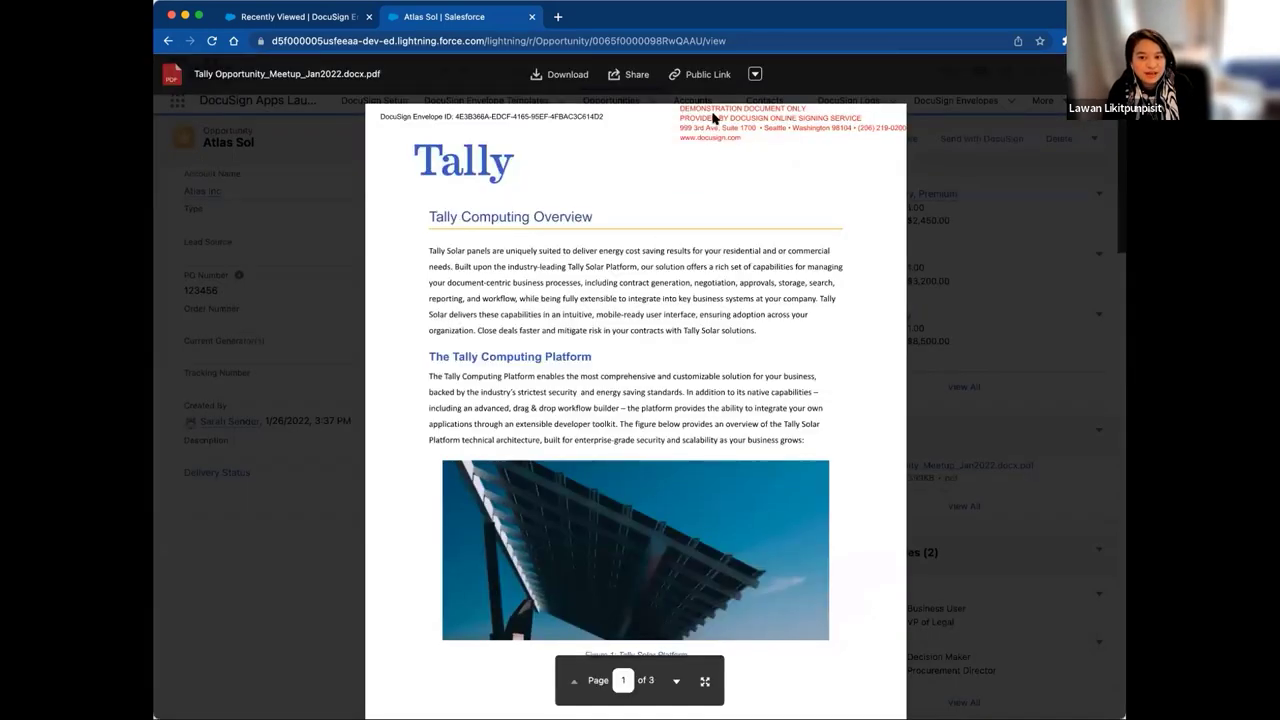
scroll(662, 519, "down", 8)
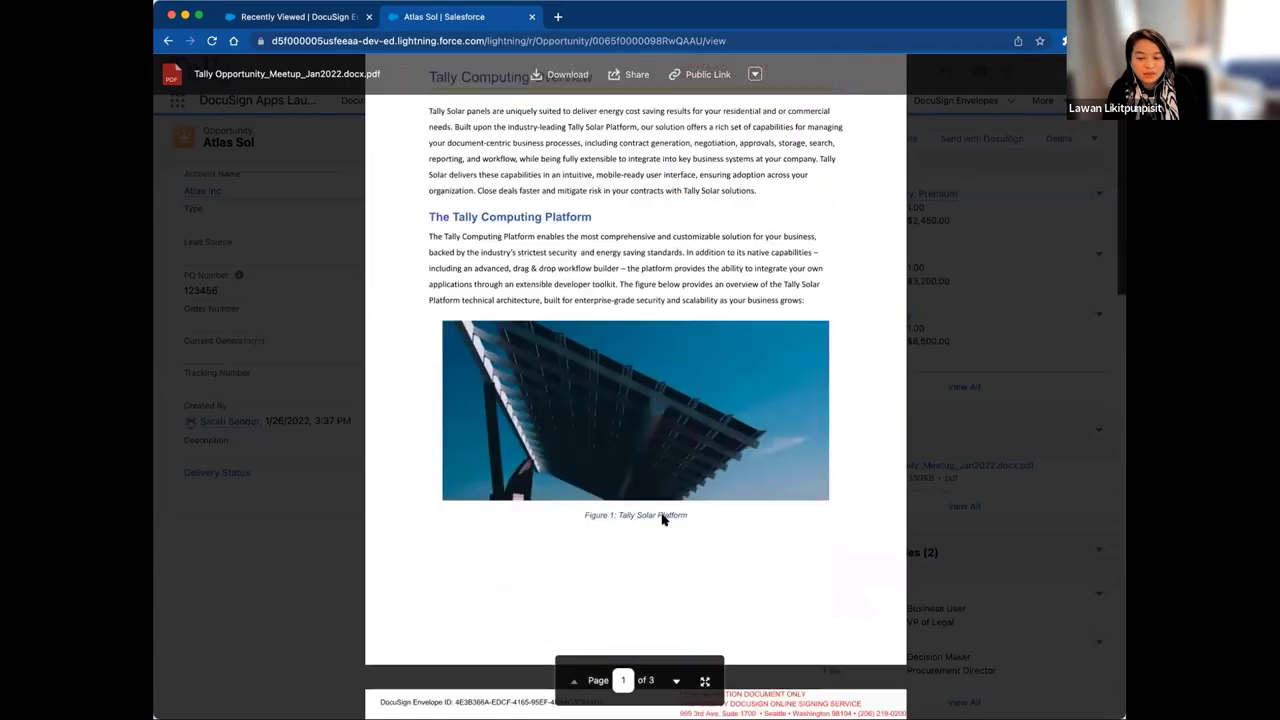
scroll(662, 519, "down", 8)
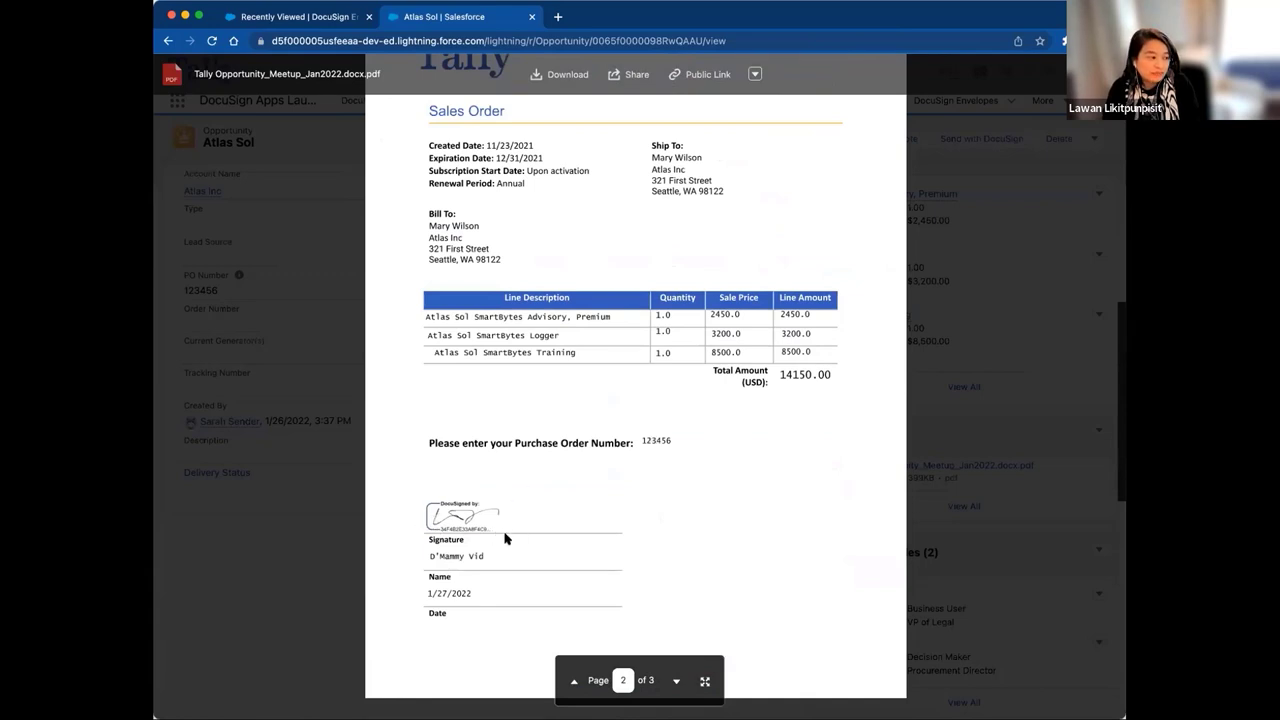
Step: Close the PDF preview, look over the Atlas Sol opportunity's related records and reload the page
key("Escape")
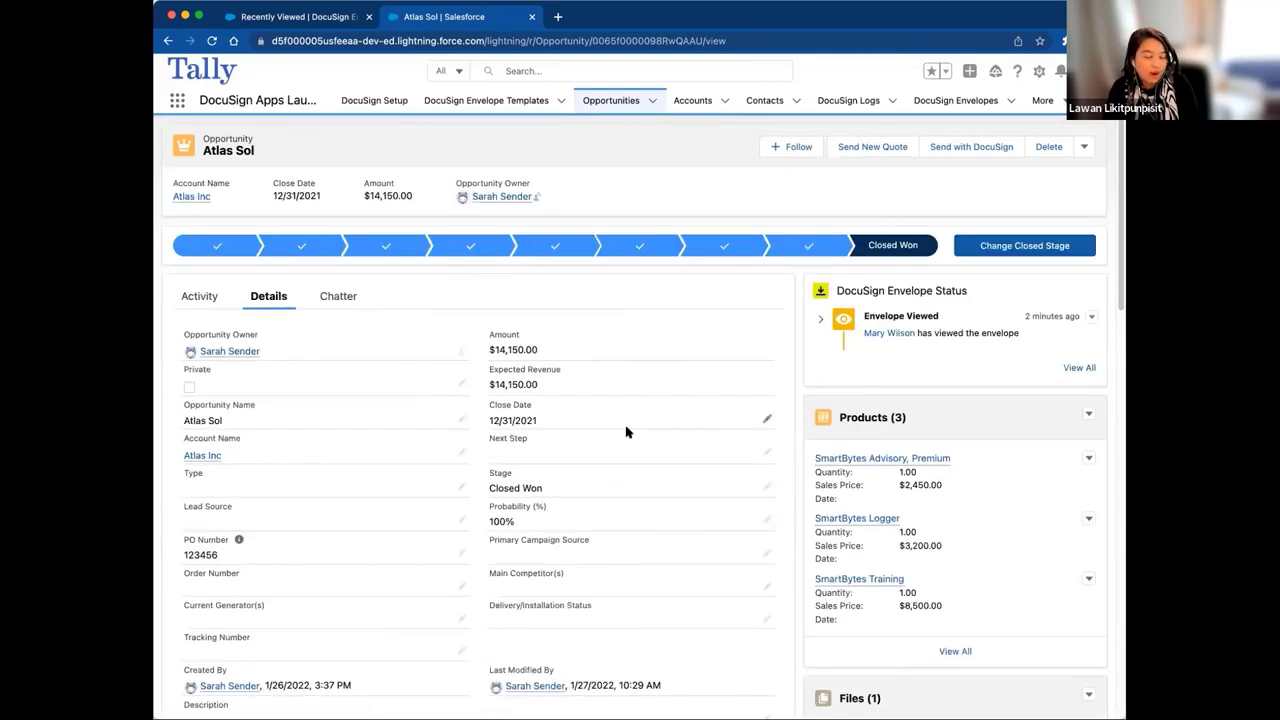
scroll(626, 432, "down", 5)
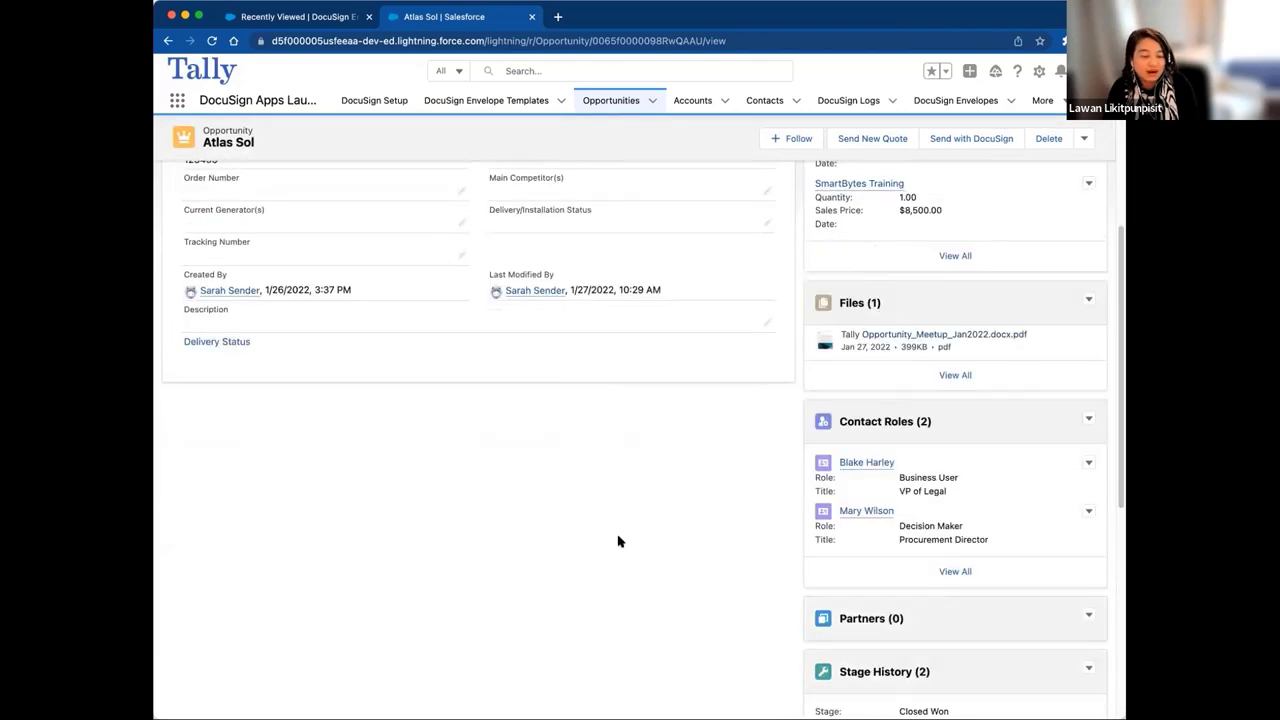
left_click(563, 41)
key("Return")
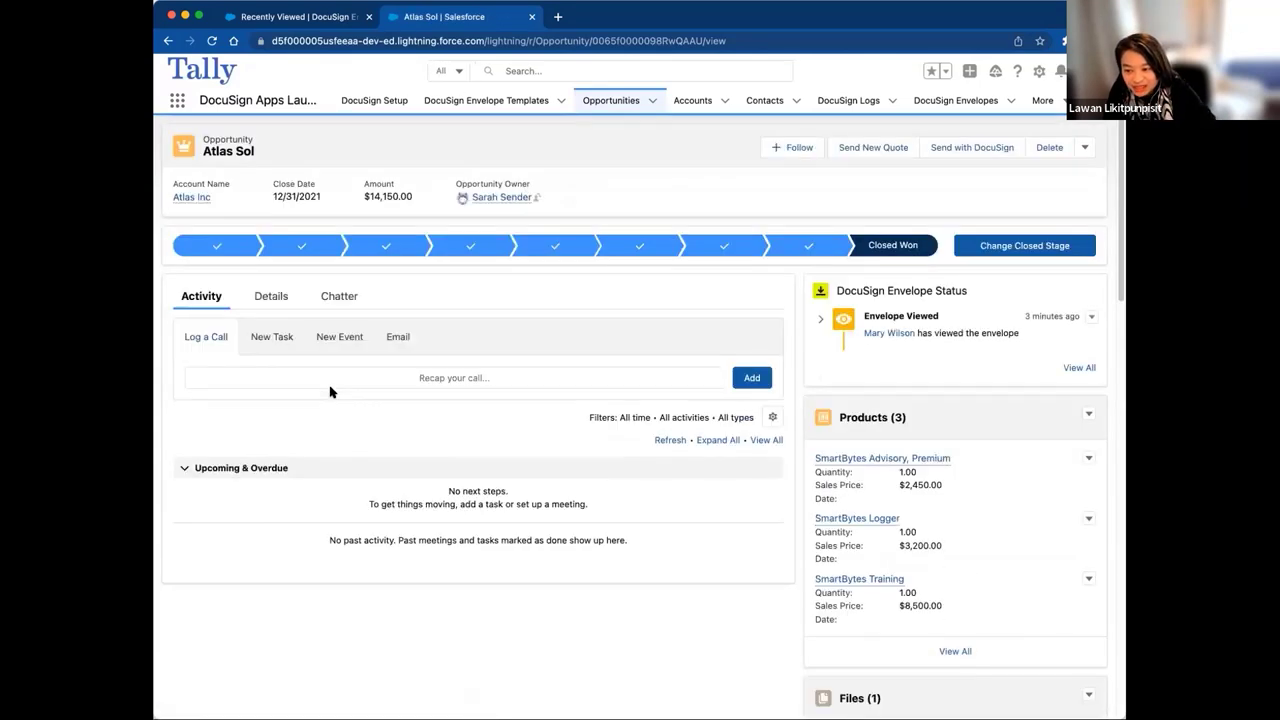
Step: Refresh the opportunity again, show its details and expand the DocuSign envelope status to examine each recipient's progress
left_click(522, 42)
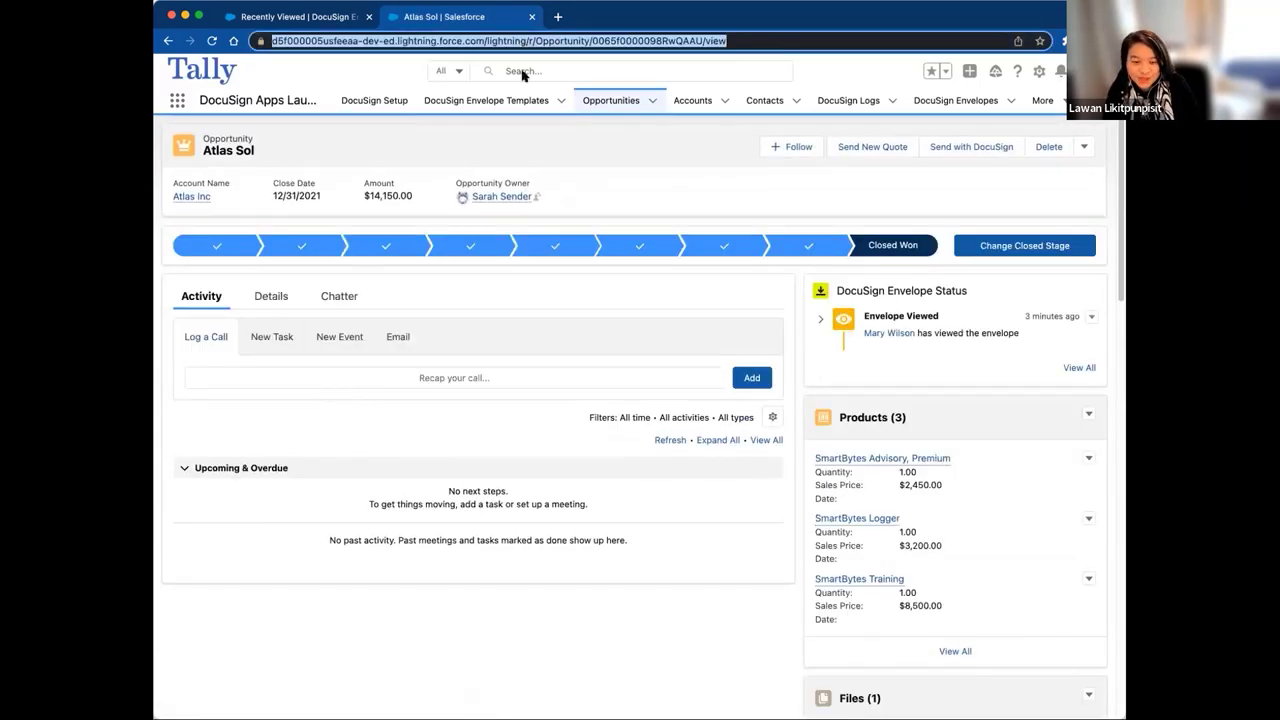
right_click(643, 155)
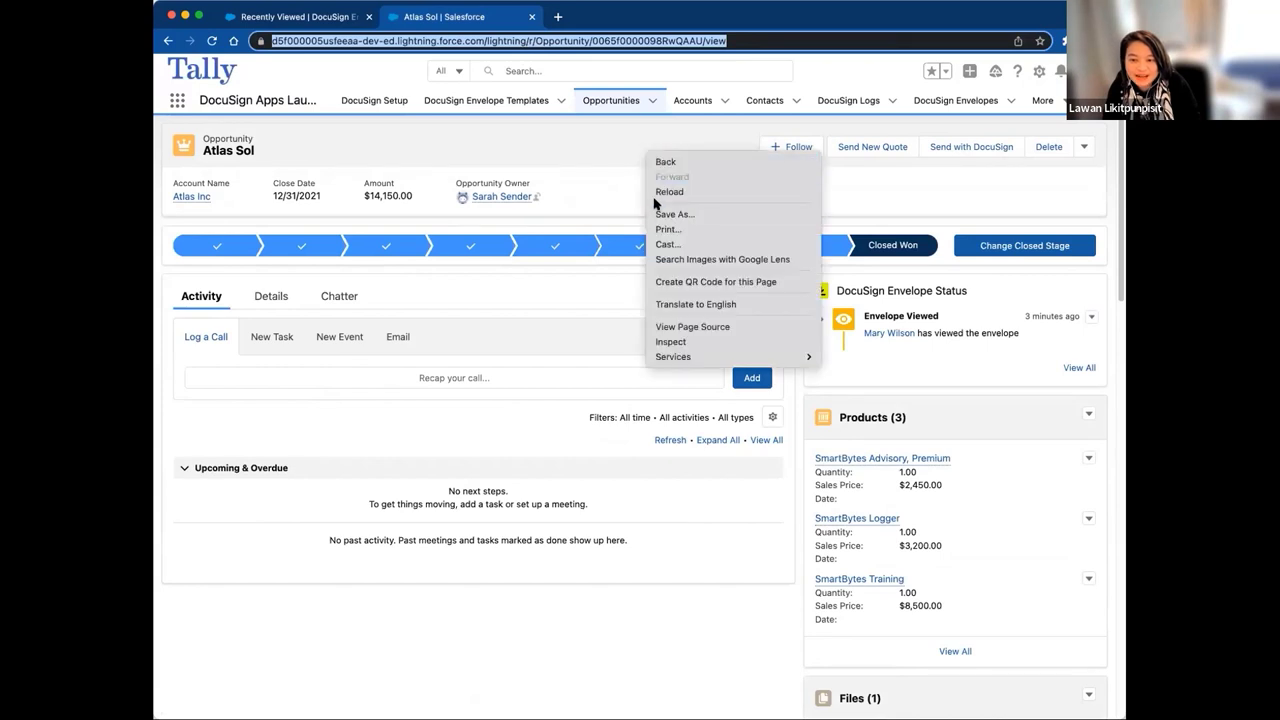
left_click(657, 192)
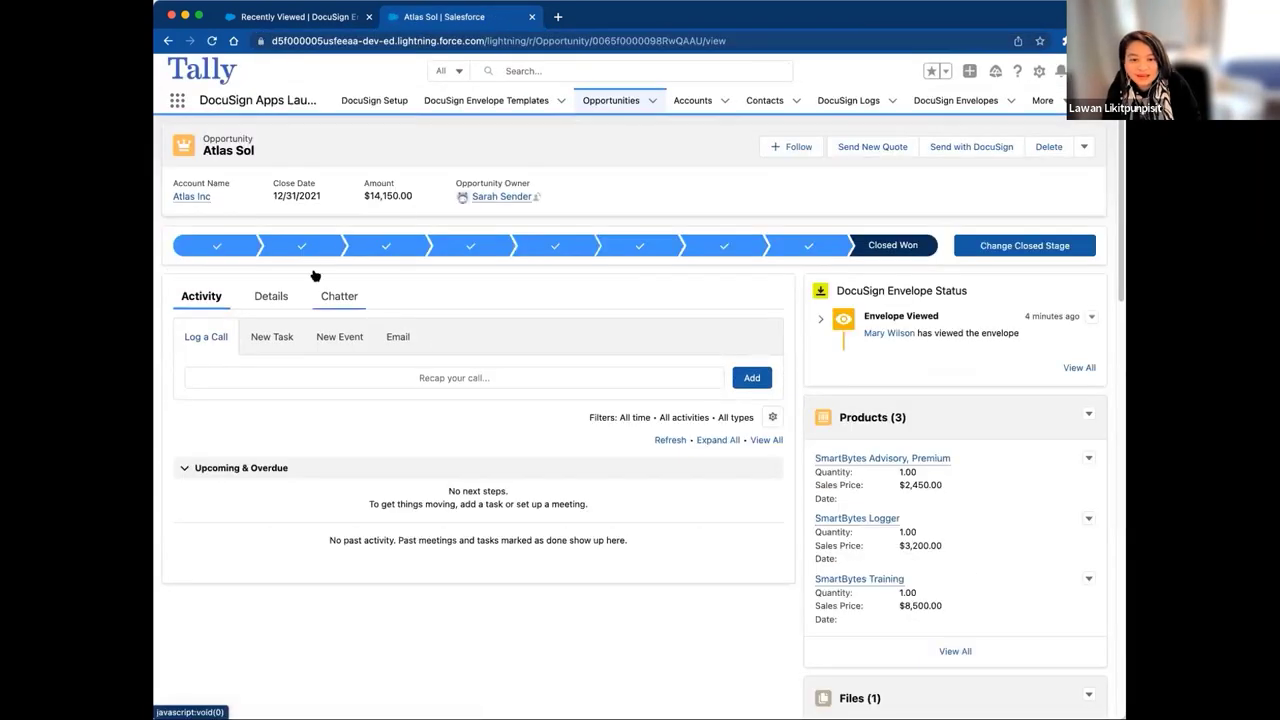
left_click(272, 300)
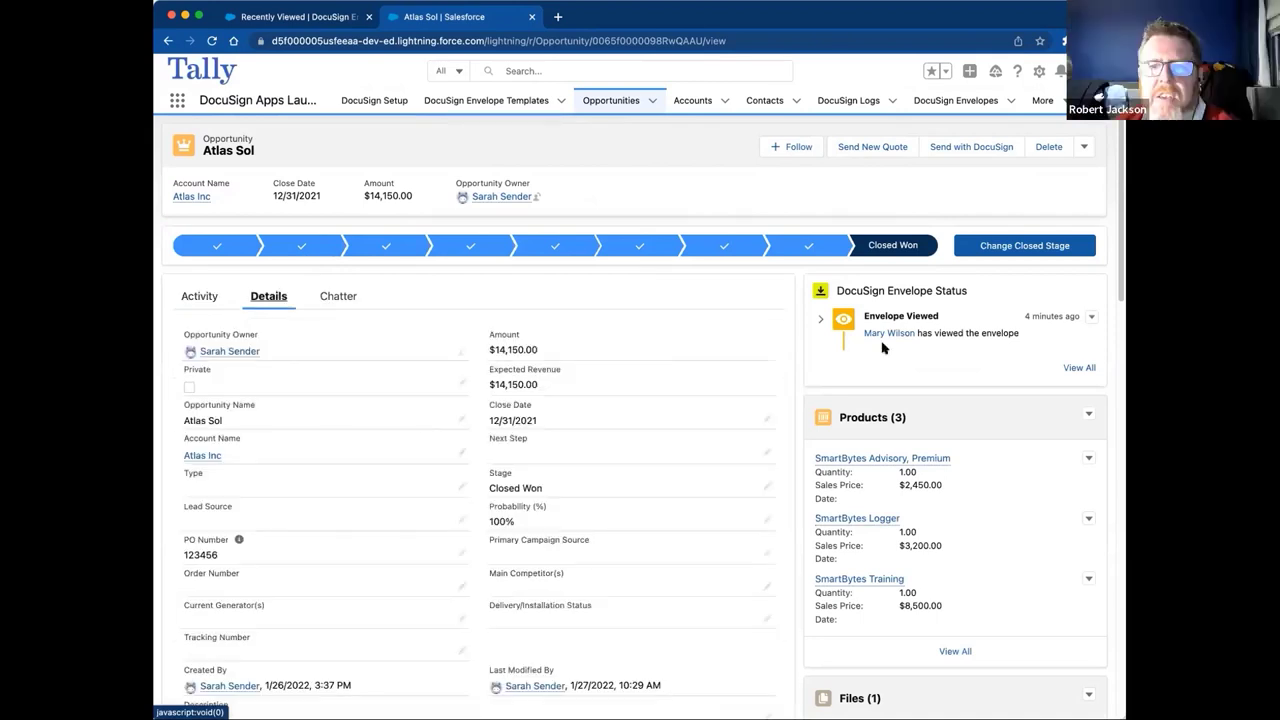
left_click(818, 318)
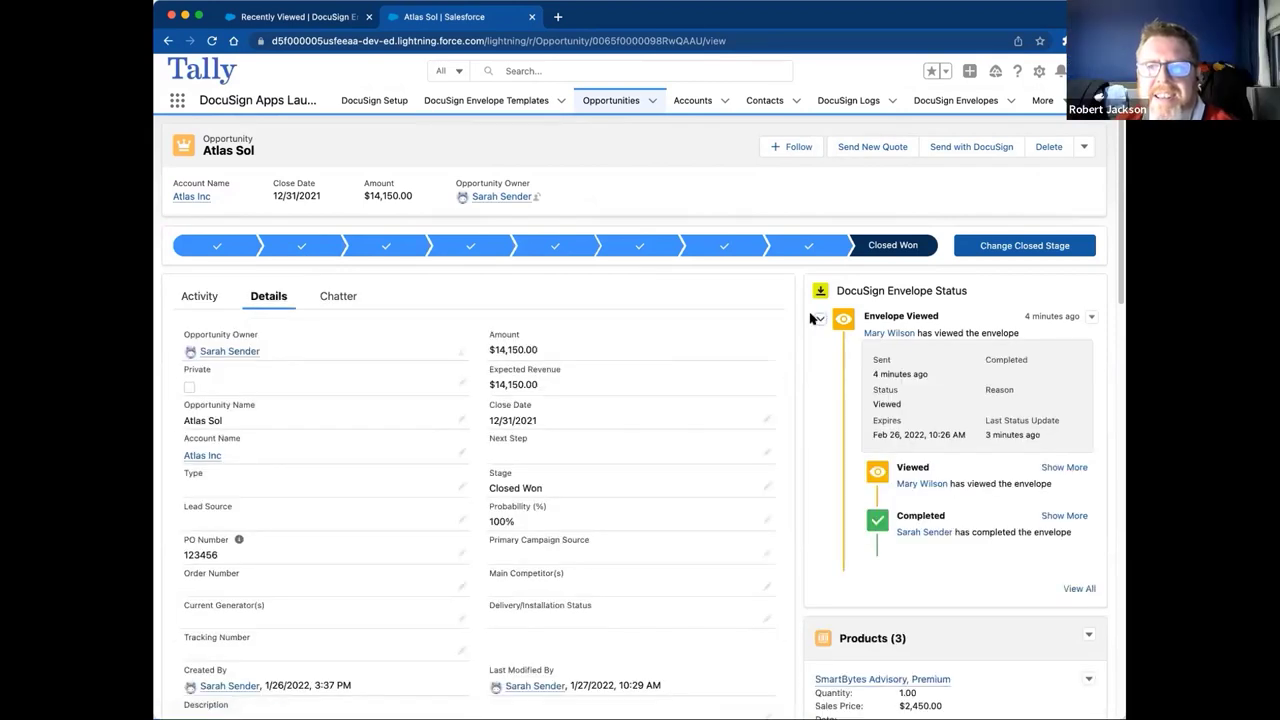
Step: Refresh the opportunity and check the latest envelope in the full DocuSign Status list, returning to the Atlas Sol record
left_click(618, 44)
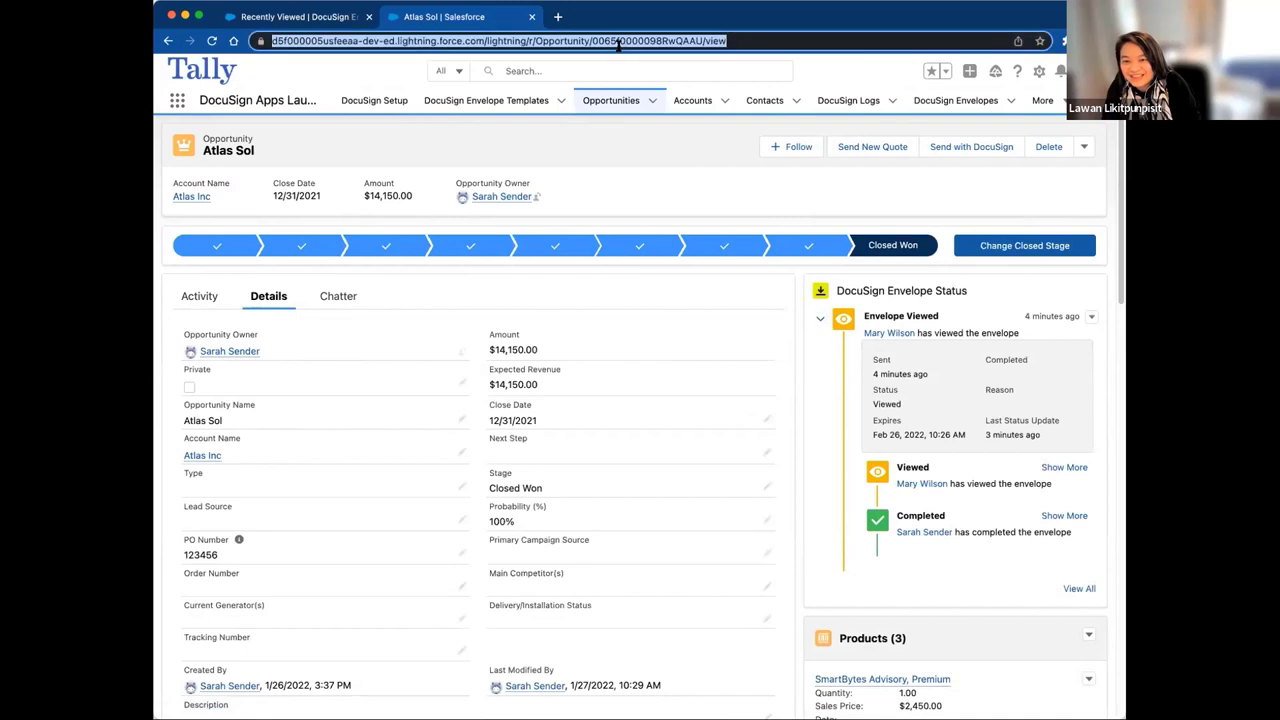
key("Return")
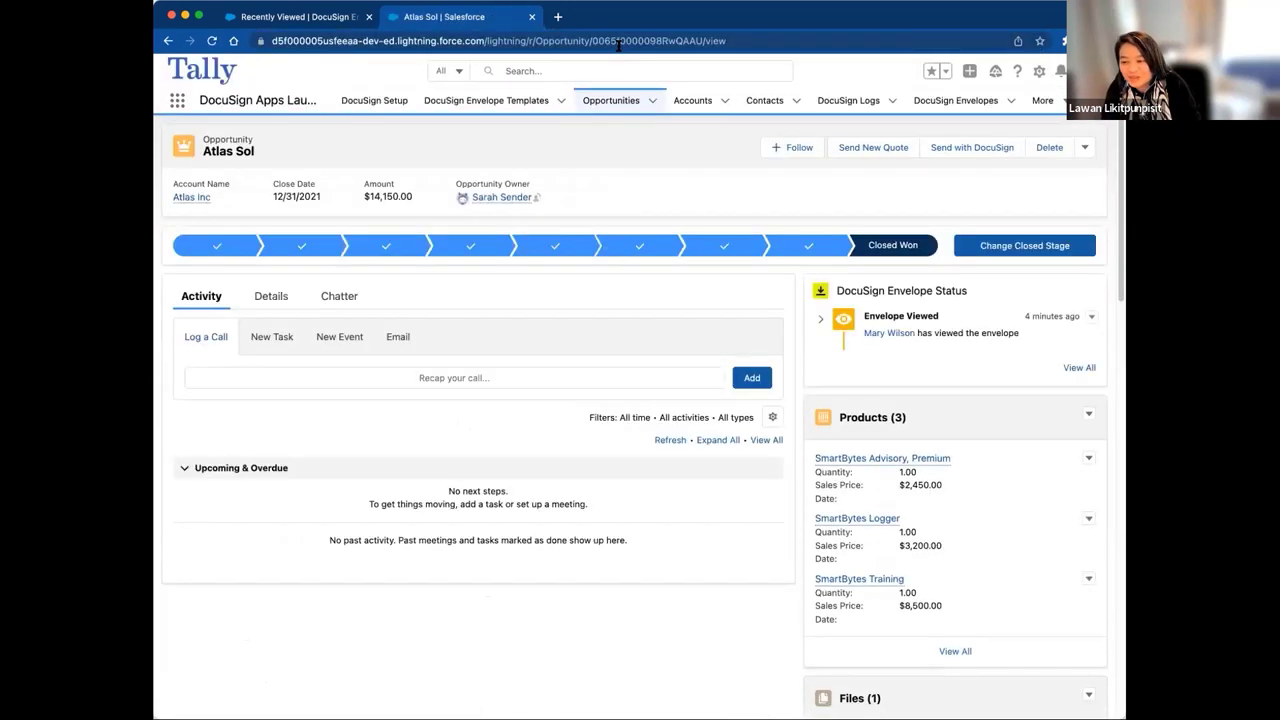
right_click(630, 200)
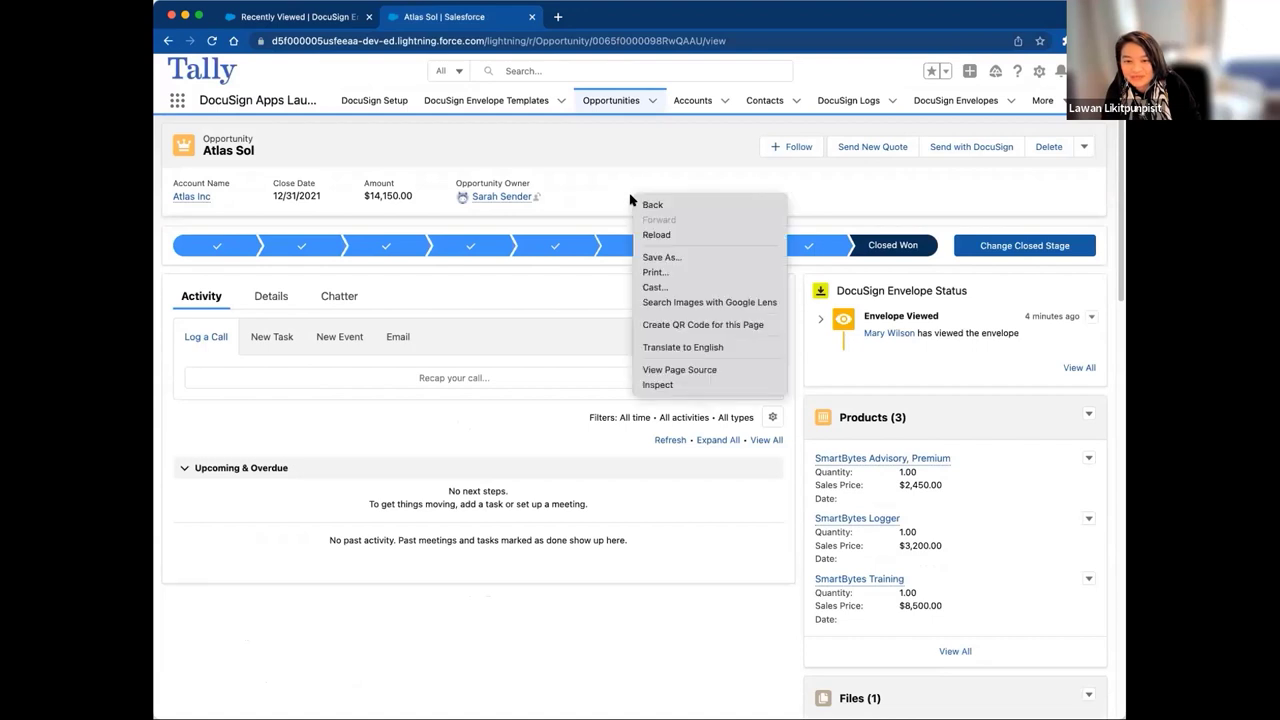
left_click(665, 240)
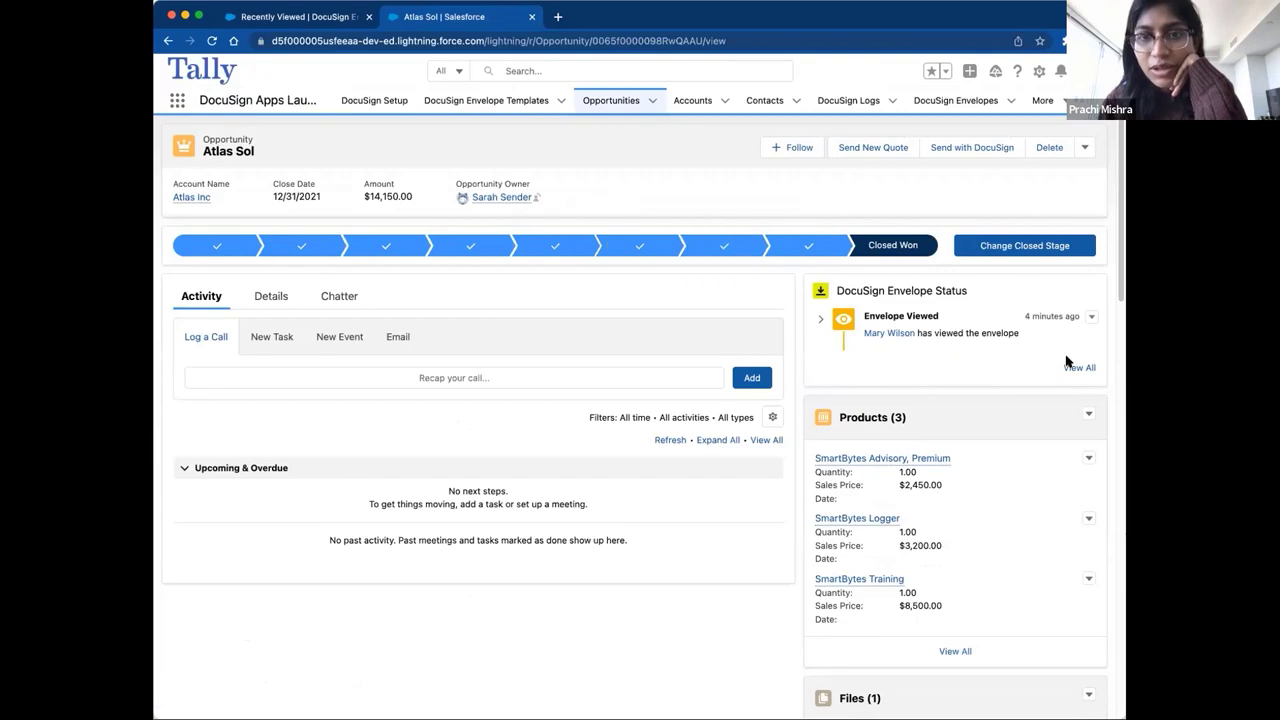
left_click(1070, 369)
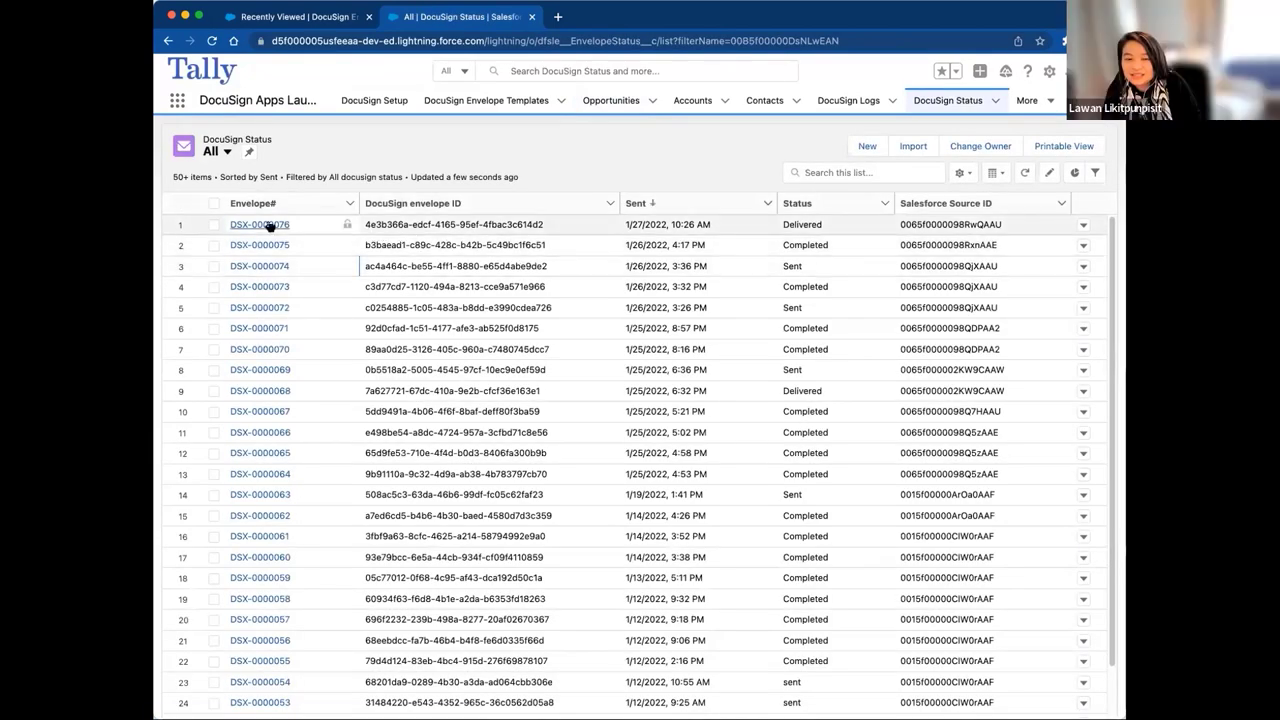
left_click(168, 41)
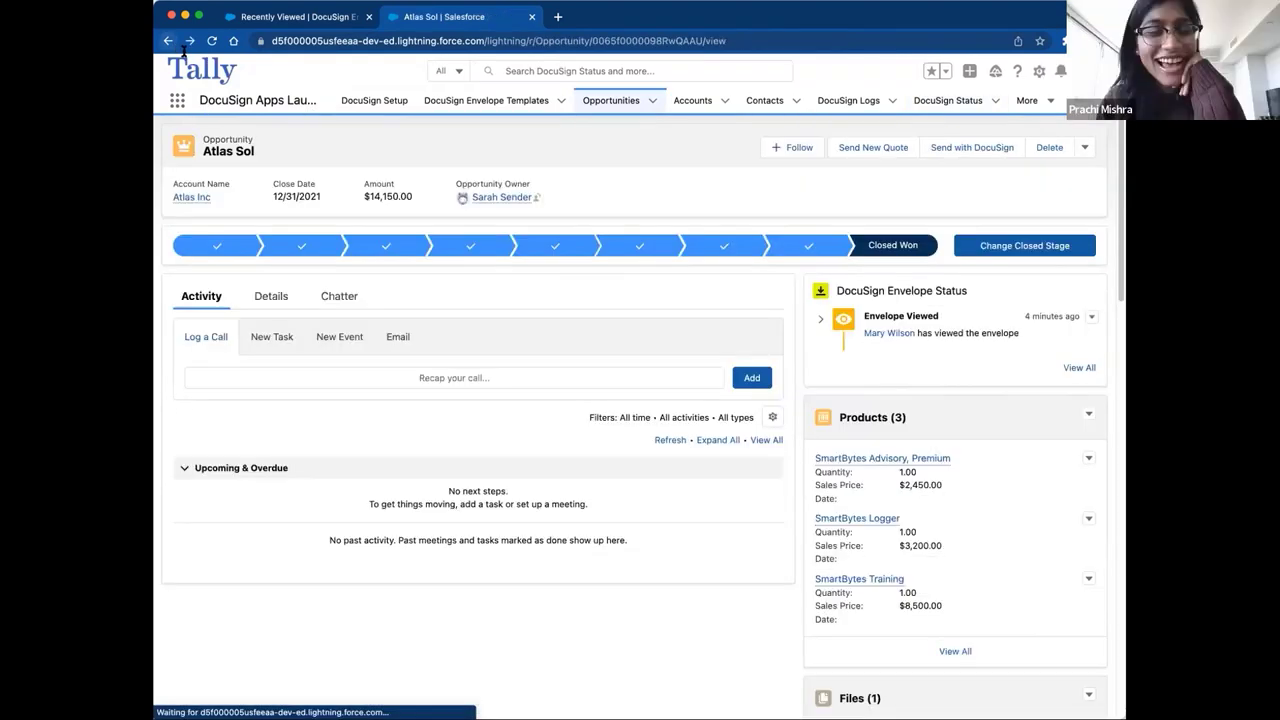
Step: Reload the Atlas Sol record and review its details, including the PO Number, stage and attached files
left_click(630, 41)
key("Return")
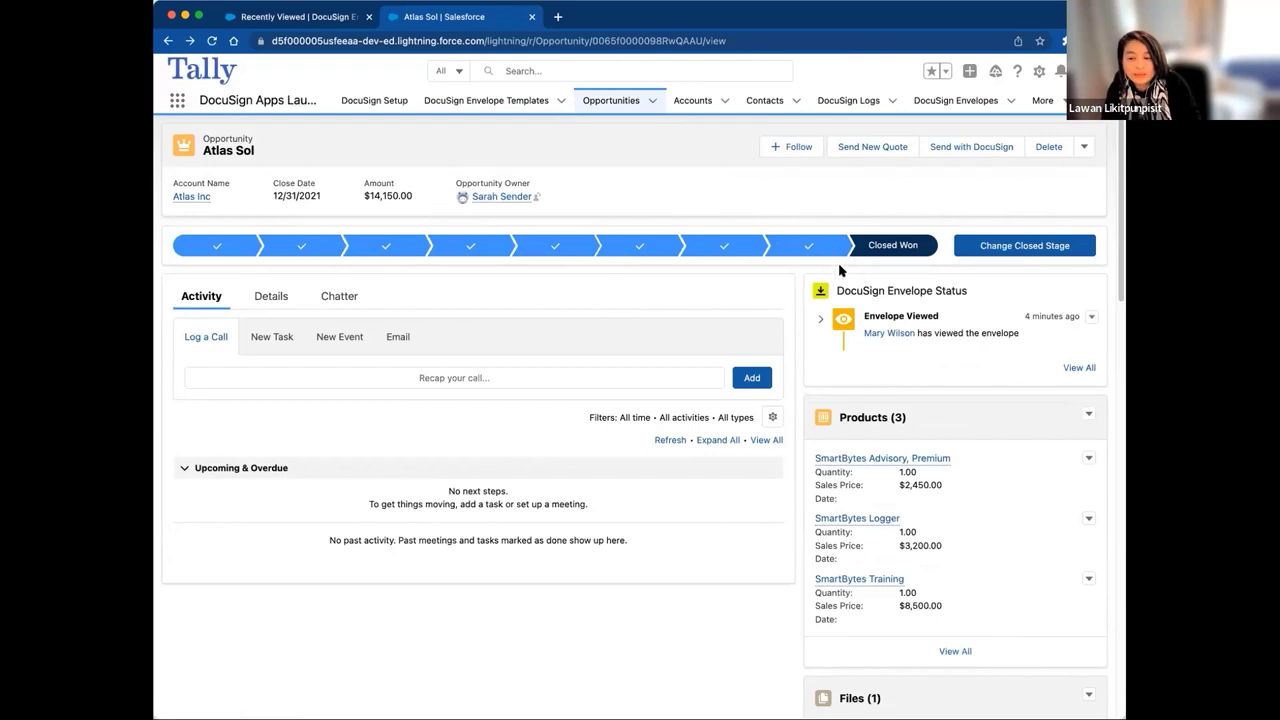
left_click(260, 297)
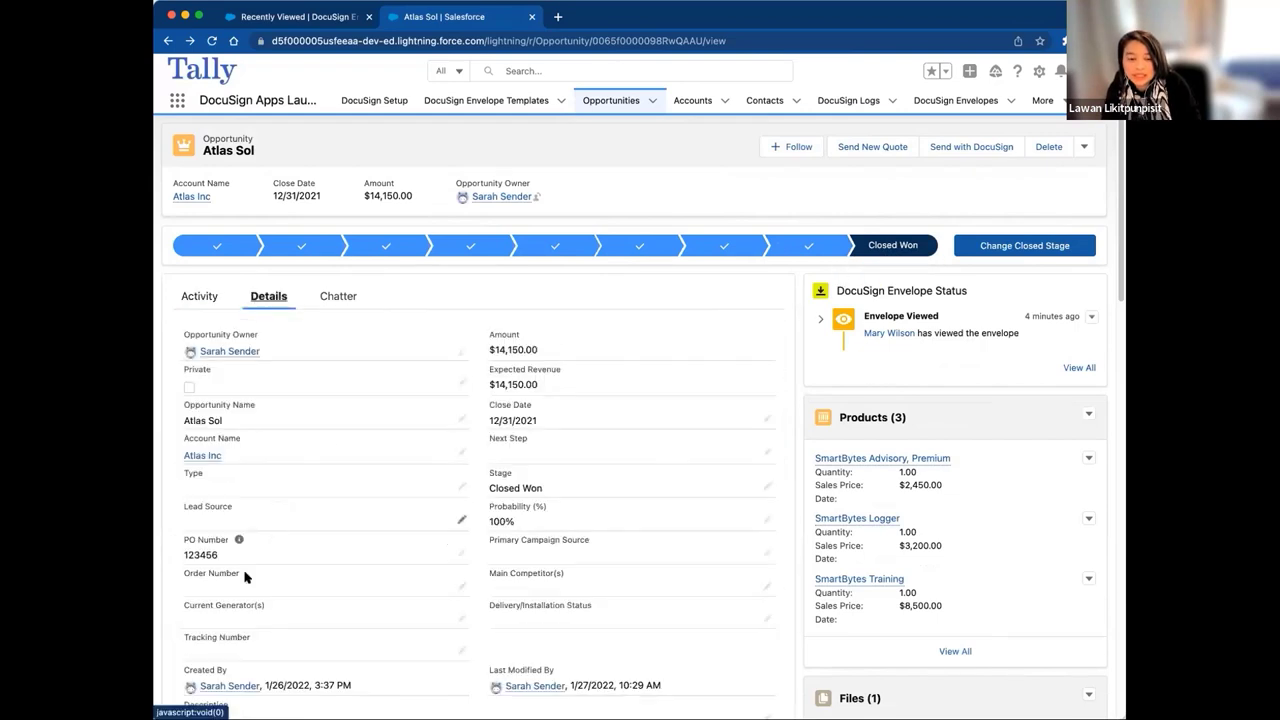
scroll(978, 594, "down", 5)
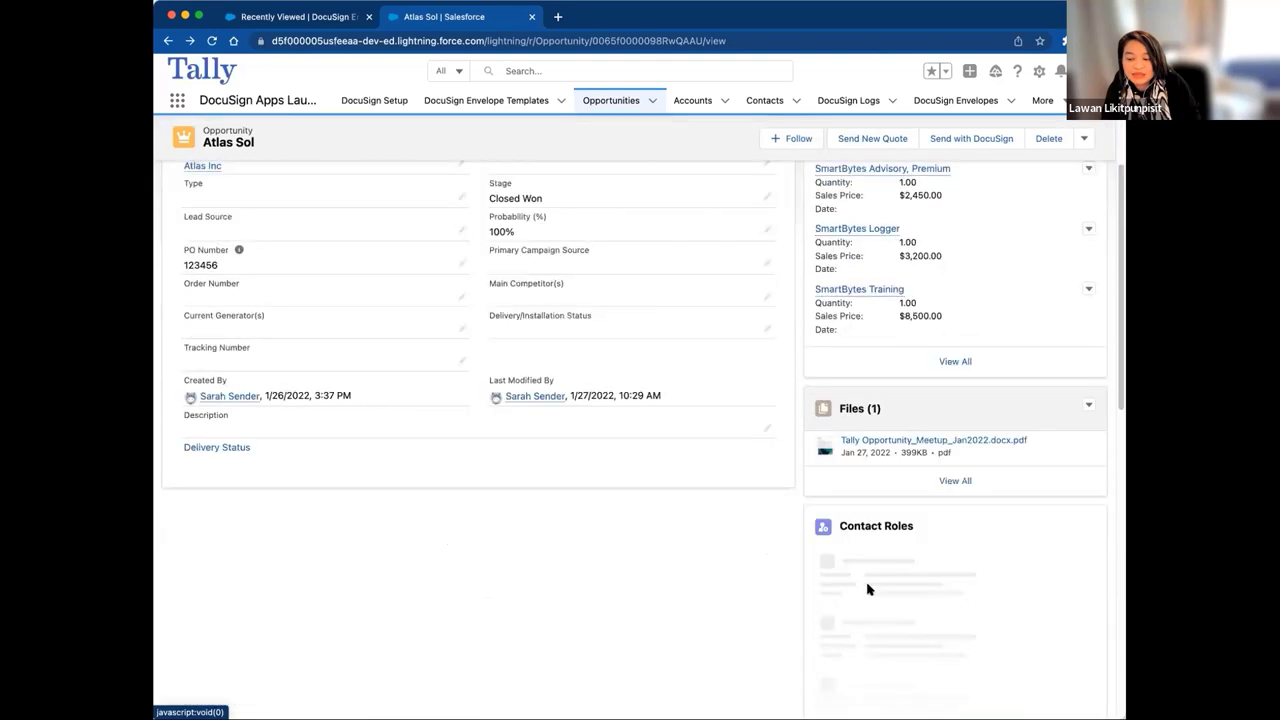
scroll(943, 480, "up", 5)
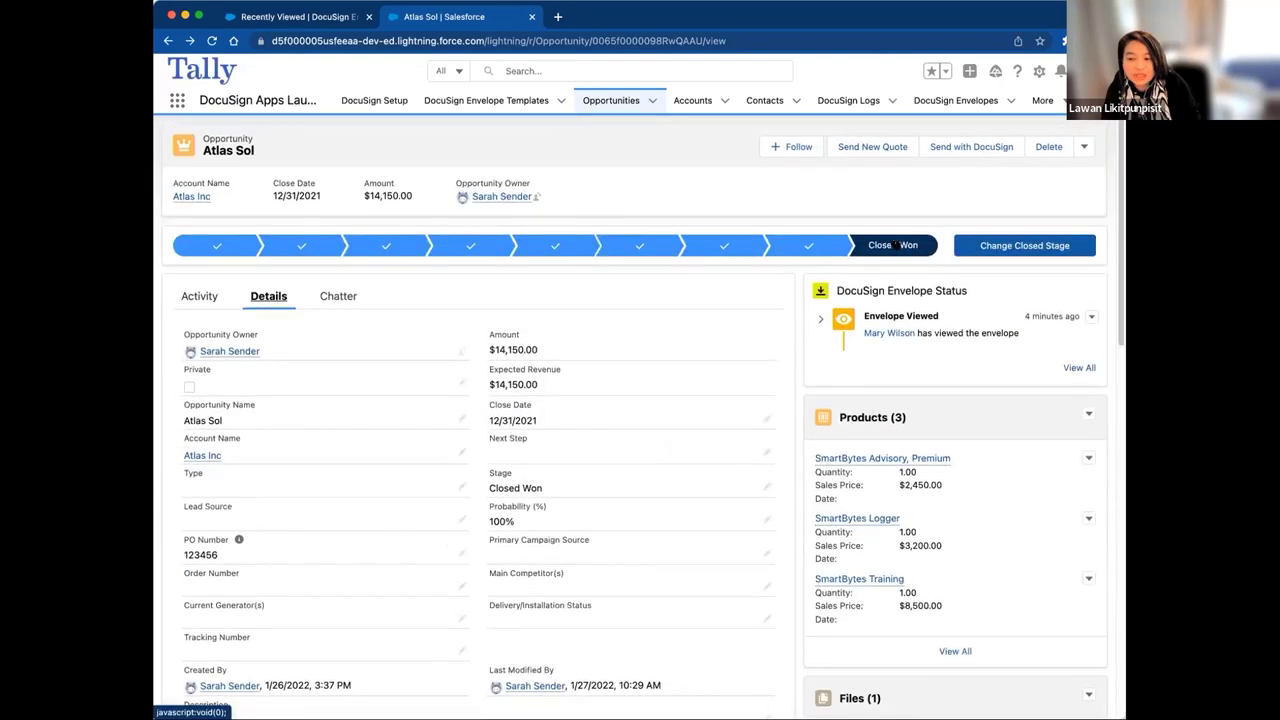